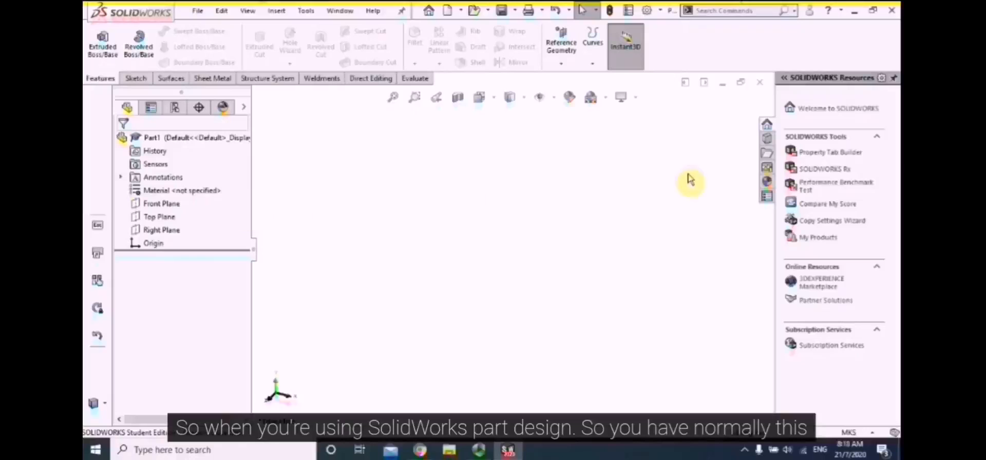
Open the Design Library and view its Toolbox entry
{"action": "left_click", "coordinate": [766, 139]}
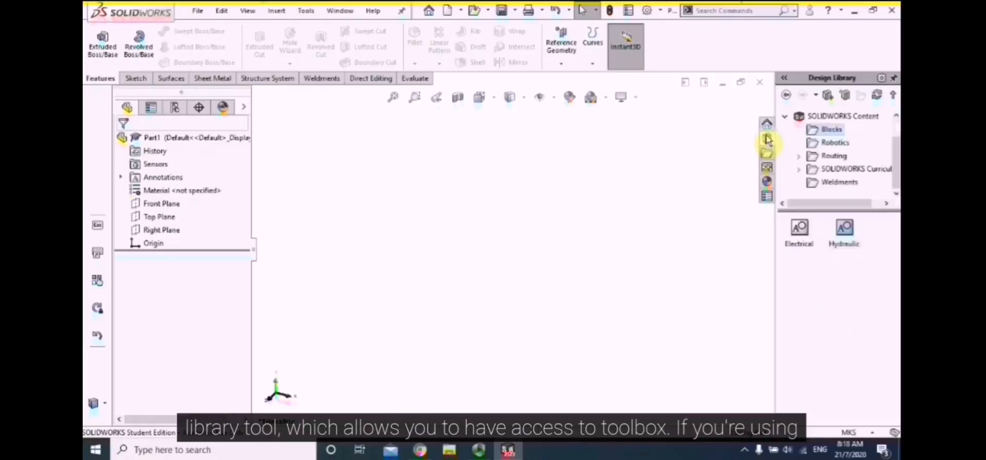
{"action": "left_click", "coordinate": [784, 118]}
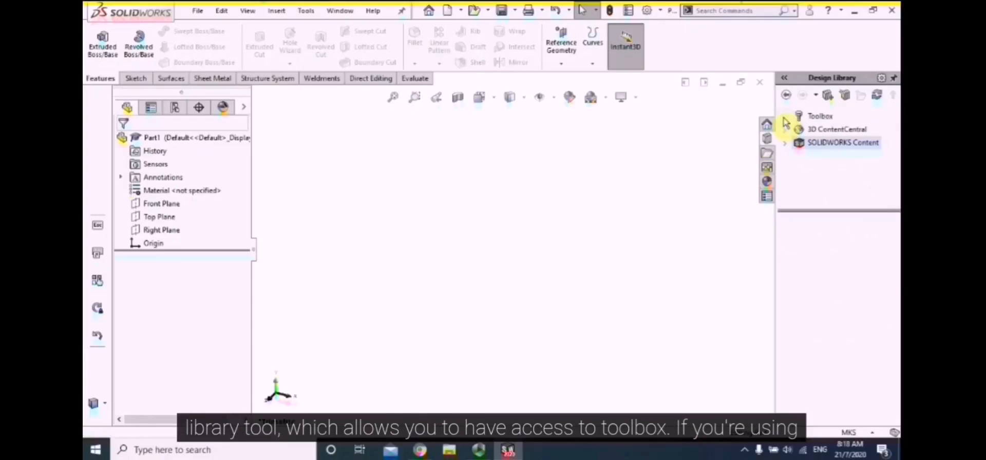
{"action": "left_click", "coordinate": [817, 118]}
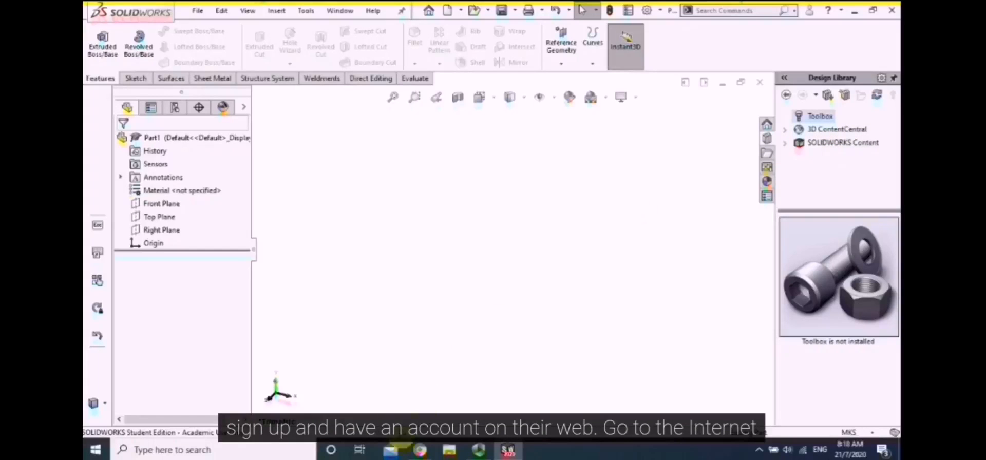
Switch to Chrome and open the account sign-up page of the 3D ContentCentral website
{"action": "left_click", "coordinate": [420, 450]}
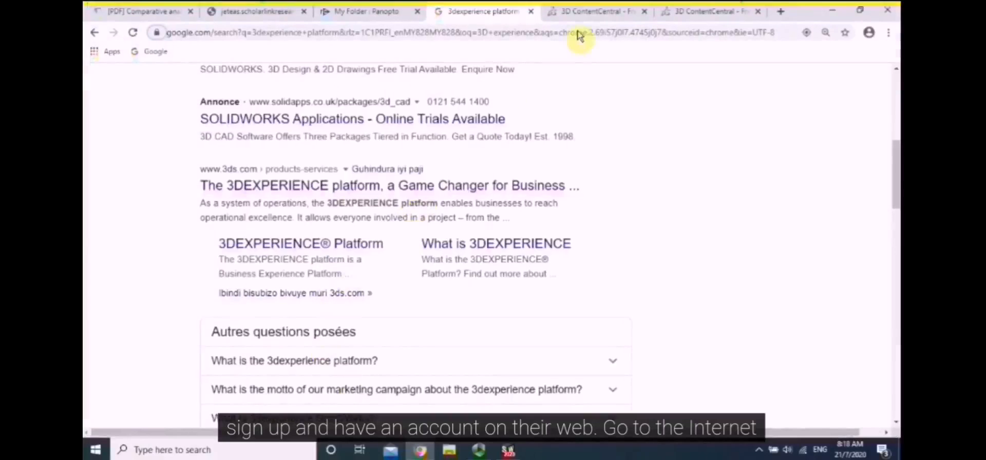
{"action": "left_click", "coordinate": [598, 11]}
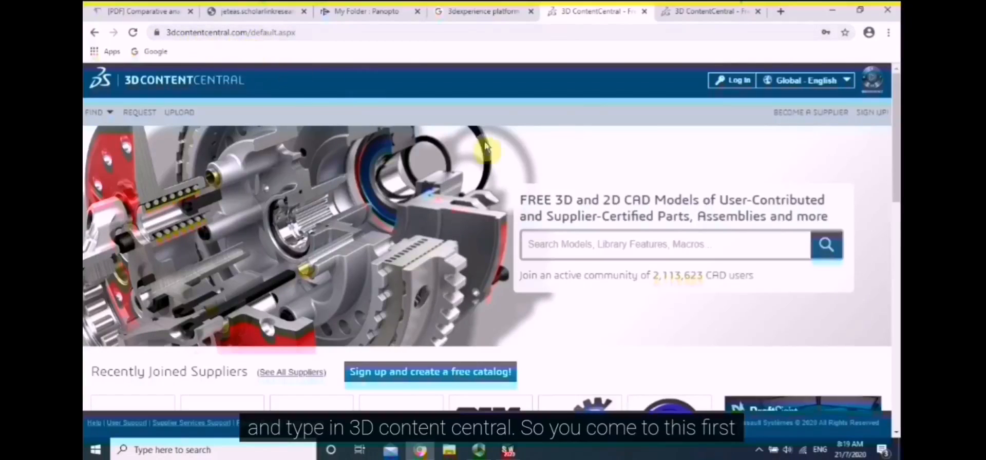
{"action": "left_click", "coordinate": [871, 112]}
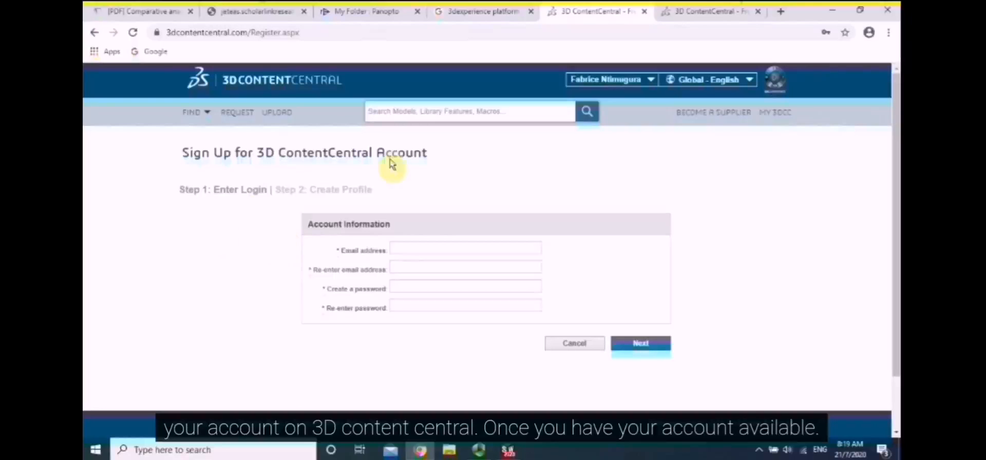
Examine the signed-in 3D ContentCentral home page, including its suppliers, top user-contributed content and popular tags
{"action": "left_click", "coordinate": [699, 12]}
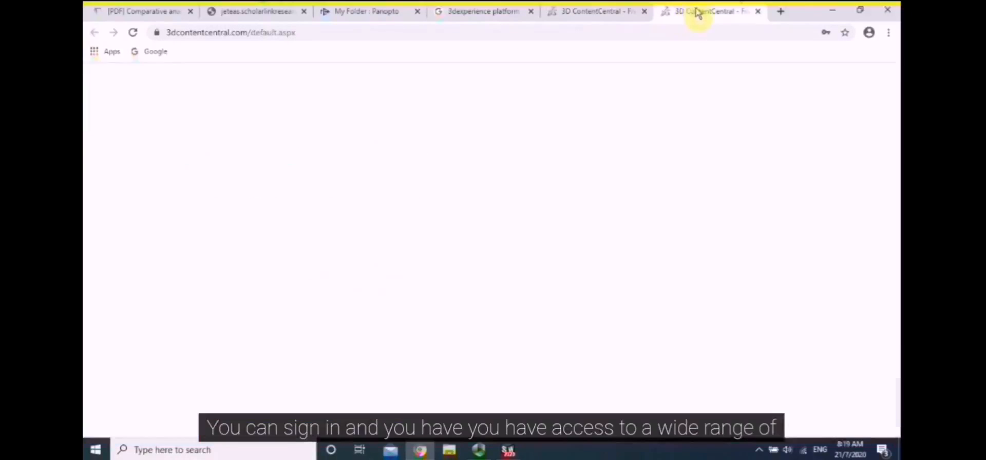
{"action": "scroll", "coordinate": [290, 198], "scroll_direction": "up", "scroll_amount": 4}
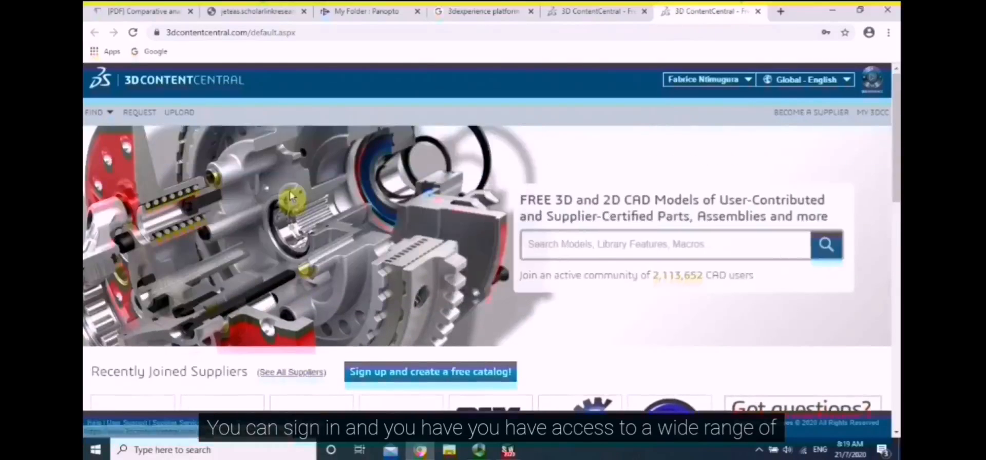
{"action": "scroll", "coordinate": [291, 195], "scroll_direction": "down", "scroll_amount": 5}
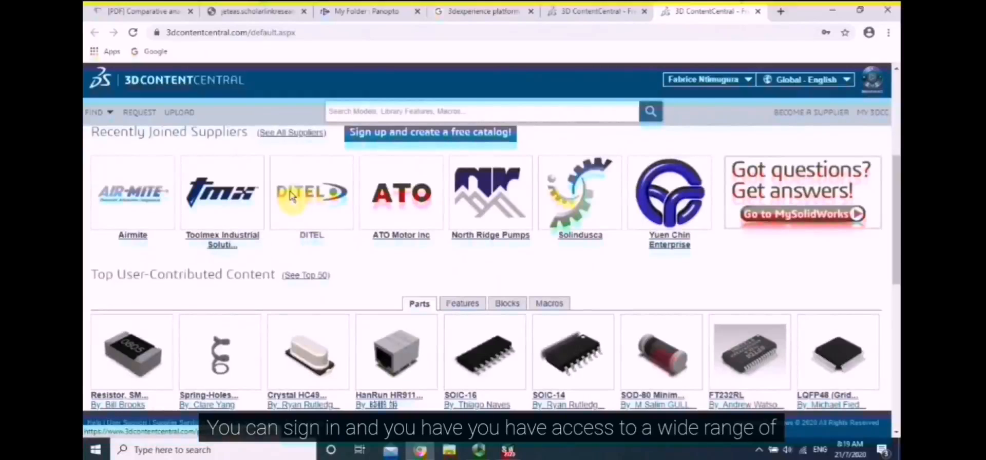
{"action": "scroll", "coordinate": [291, 196], "scroll_direction": "up", "scroll_amount": 1}
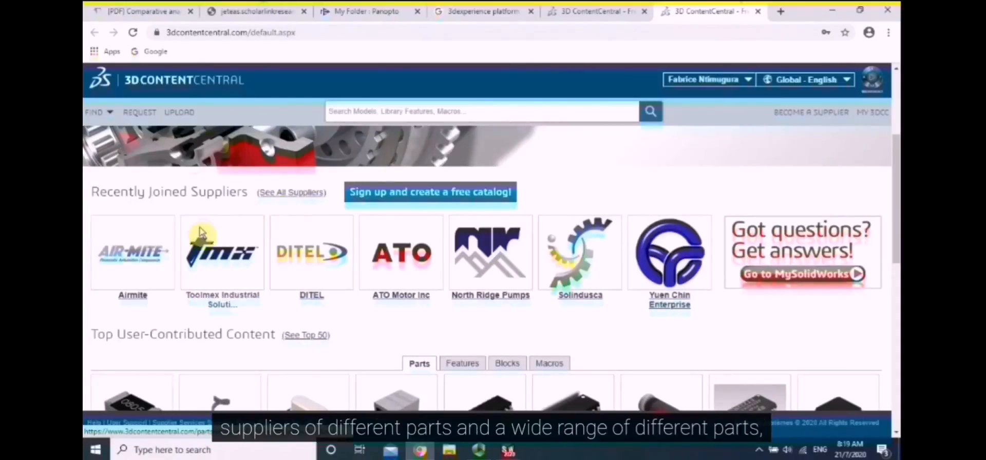
{"action": "scroll", "coordinate": [406, 303], "scroll_direction": "down", "scroll_amount": 3}
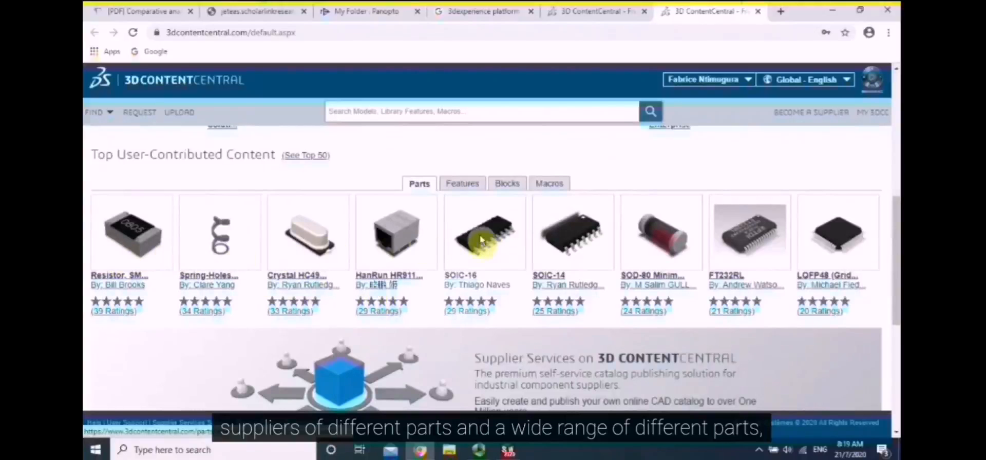
{"action": "scroll", "coordinate": [425, 253], "scroll_direction": "down", "scroll_amount": 5}
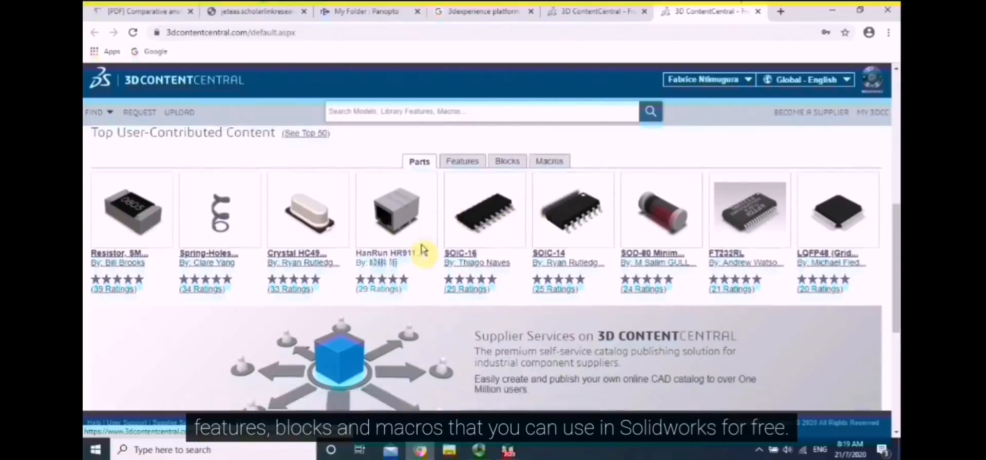
{"action": "scroll", "coordinate": [405, 248], "scroll_direction": "up", "scroll_amount": 10}
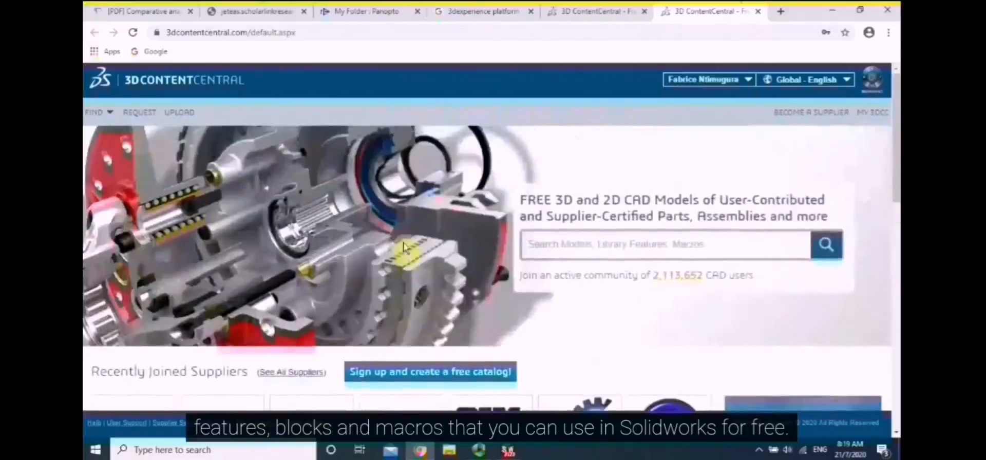
{"action": "scroll", "coordinate": [403, 248], "scroll_direction": "down", "scroll_amount": 5}
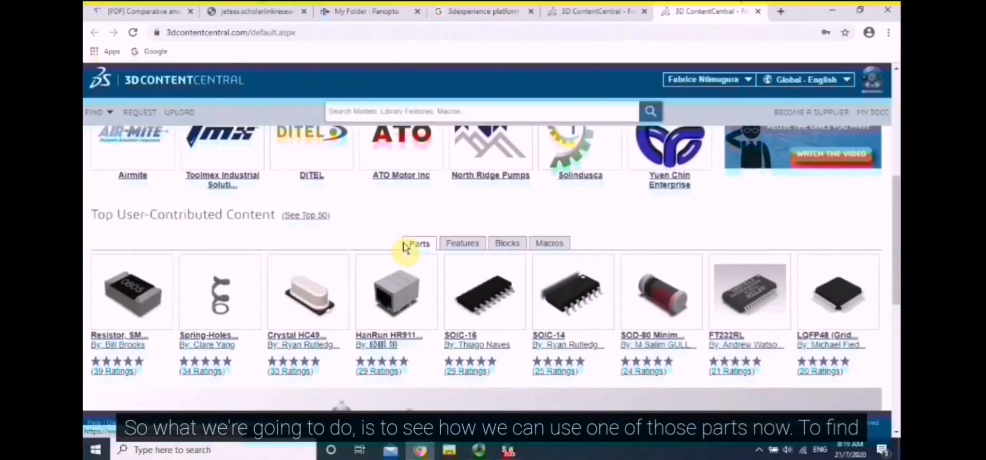
{"action": "scroll", "coordinate": [404, 249], "scroll_direction": "down", "scroll_amount": 2}
{"action": "scroll", "coordinate": [405, 249], "scroll_direction": "down", "scroll_amount": 5}
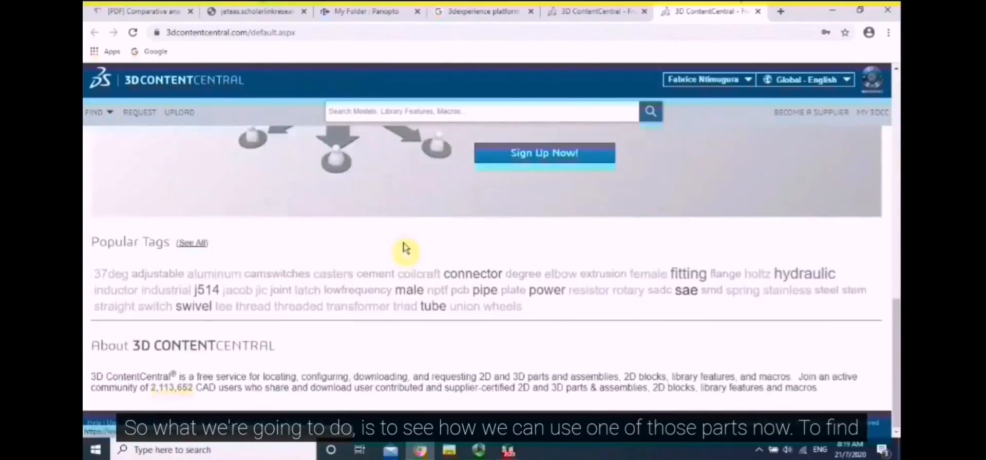
{"action": "scroll", "coordinate": [405, 248], "scroll_direction": "up", "scroll_amount": 7}
{"action": "scroll", "coordinate": [405, 248], "scroll_direction": "up", "scroll_amount": 5}
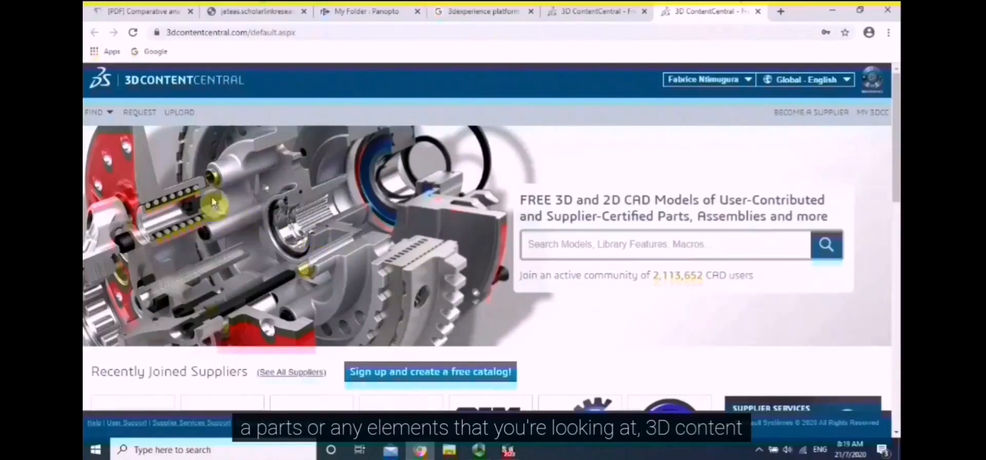
Find the Parts & Assemblies content and open its Gears category among the featured categories
{"action": "mouse_move", "coordinate": [95, 113]}
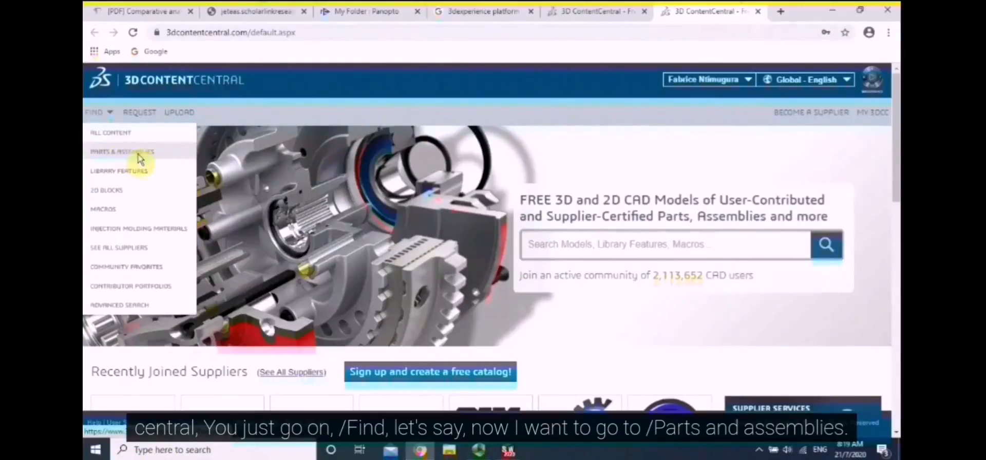
{"action": "left_click", "coordinate": [142, 159]}
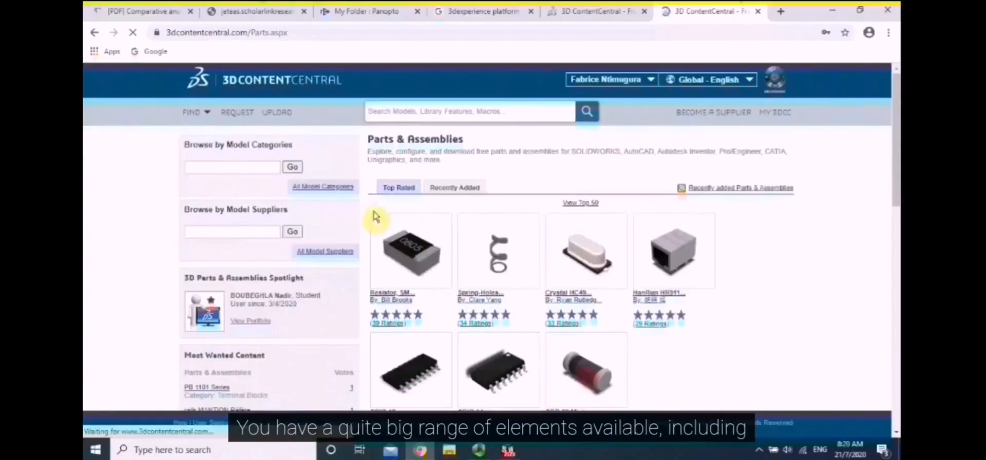
{"action": "scroll", "coordinate": [541, 289], "scroll_direction": "down", "scroll_amount": 1}
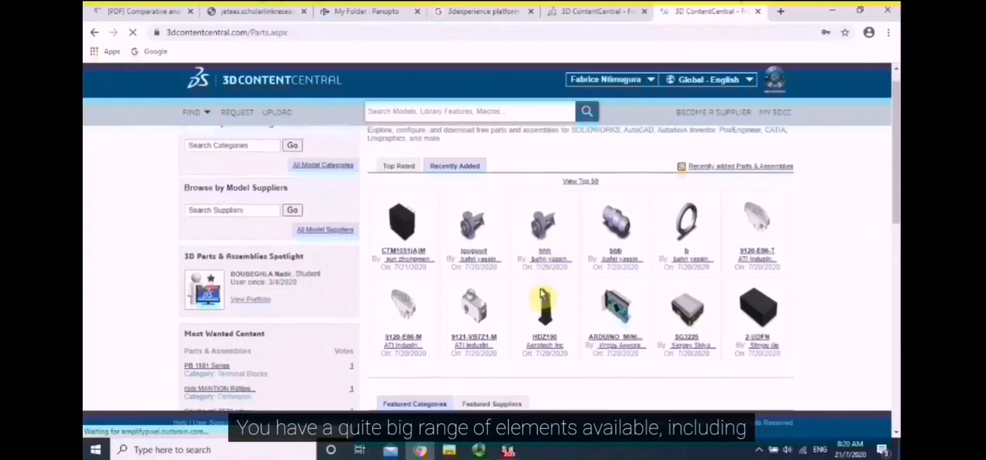
{"action": "scroll", "coordinate": [541, 293], "scroll_direction": "down", "scroll_amount": 4}
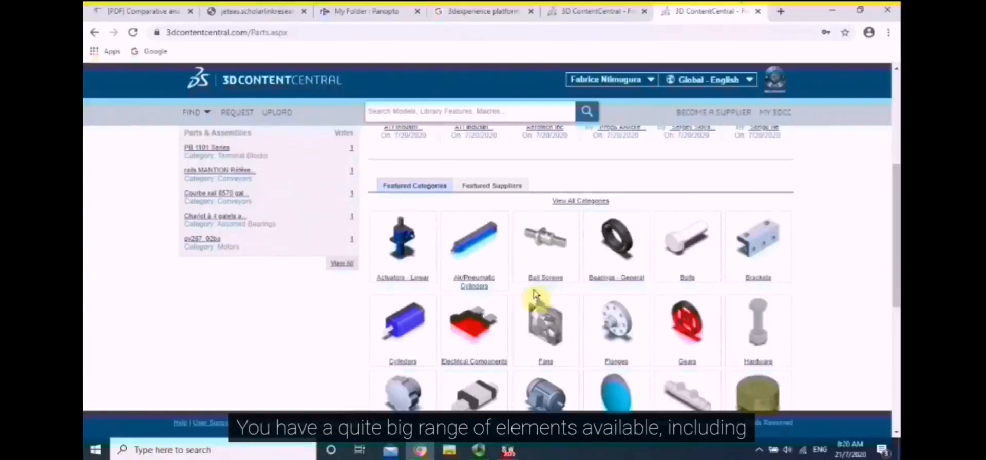
{"action": "scroll", "coordinate": [534, 293], "scroll_direction": "down", "scroll_amount": 1}
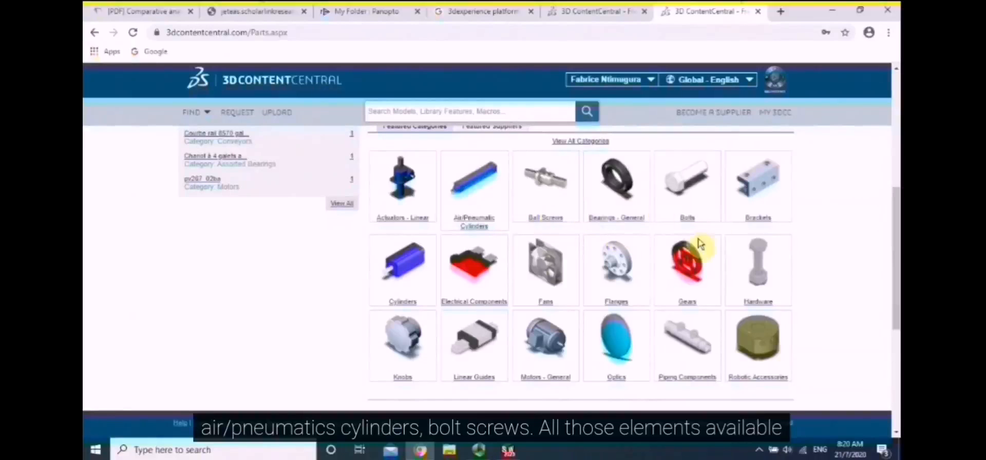
{"action": "left_click", "coordinate": [688, 304]}
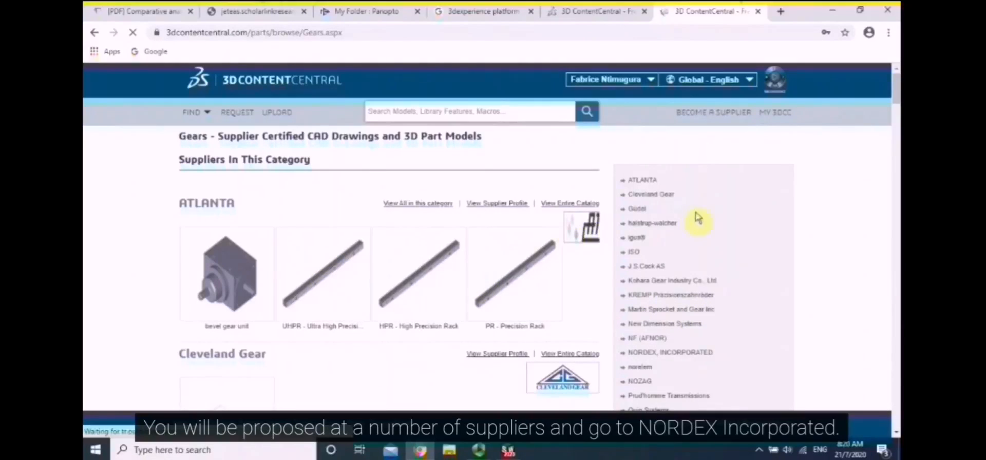
Go to the supplier NORDEX, INCORPORATED and open its "Gears, racks and worms" product group
{"action": "scroll", "coordinate": [720, 237], "scroll_direction": "down", "scroll_amount": 3}
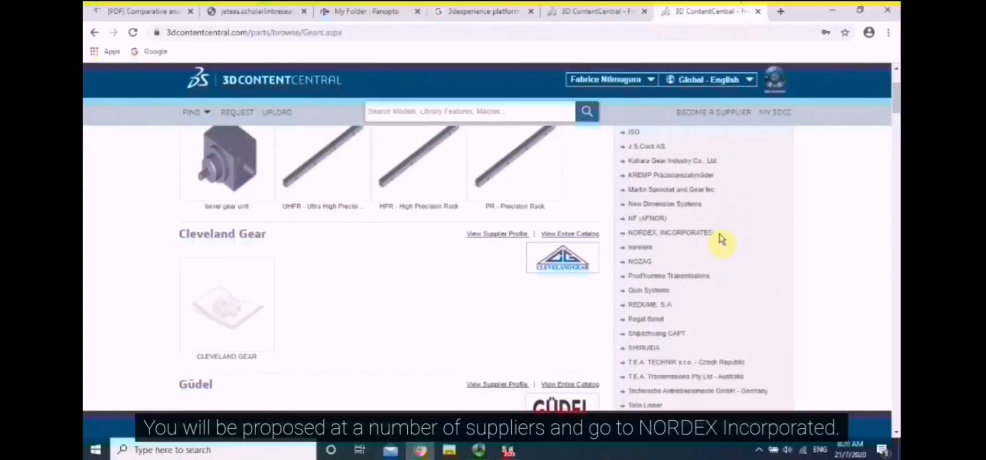
{"action": "left_click", "coordinate": [683, 234]}
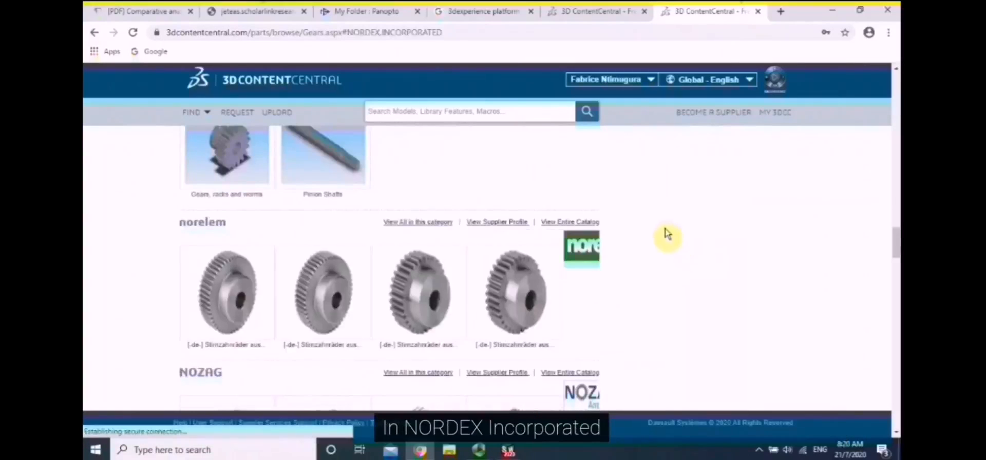
{"action": "scroll", "coordinate": [678, 238], "scroll_direction": "up", "scroll_amount": 3}
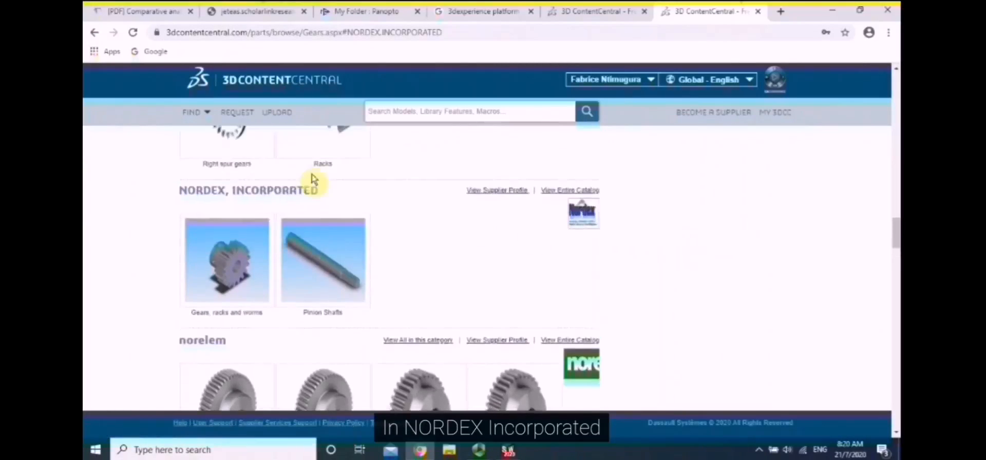
{"action": "left_click", "coordinate": [242, 318]}
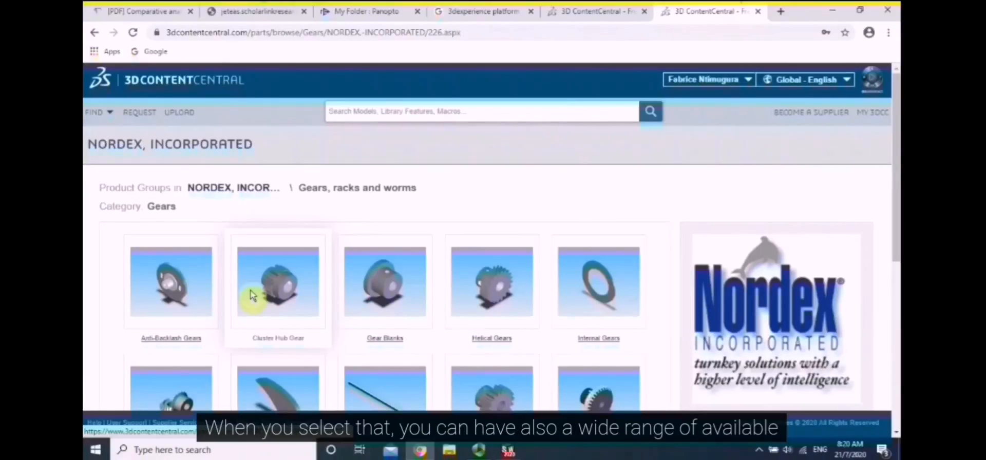
Open the LOS-D3 model under Cluster Hub Gear, 32 Pitch-120 Pitch - 3/16 Bore, Type III
{"action": "scroll", "coordinate": [245, 294], "scroll_direction": "down", "scroll_amount": 1}
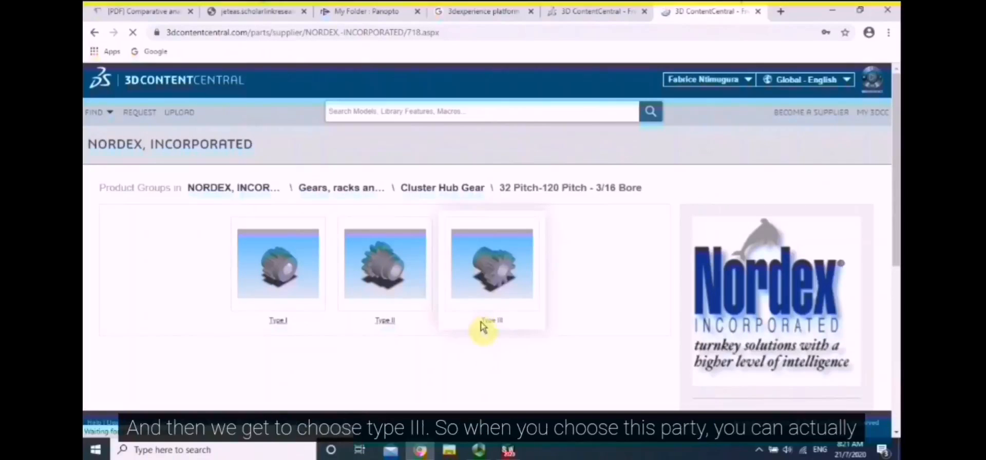
{"action": "left_click", "coordinate": [492, 323]}
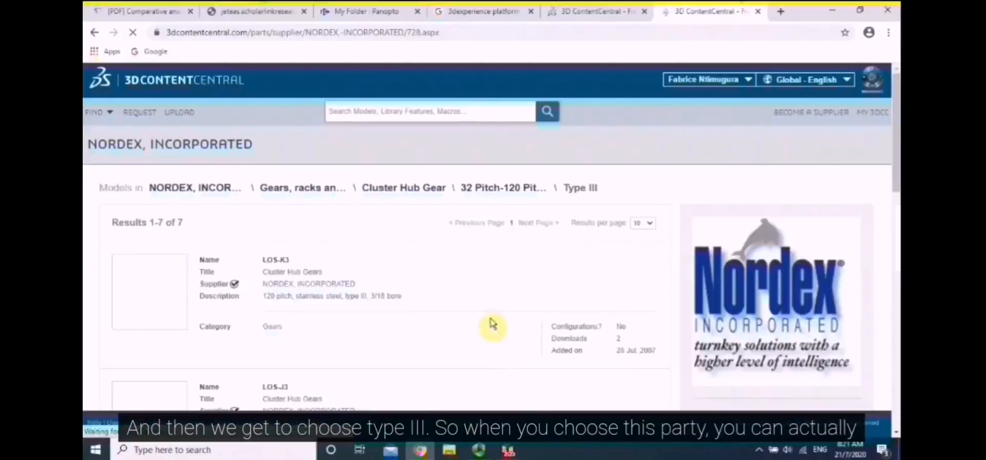
{"action": "scroll", "coordinate": [475, 325], "scroll_direction": "down", "scroll_amount": 10}
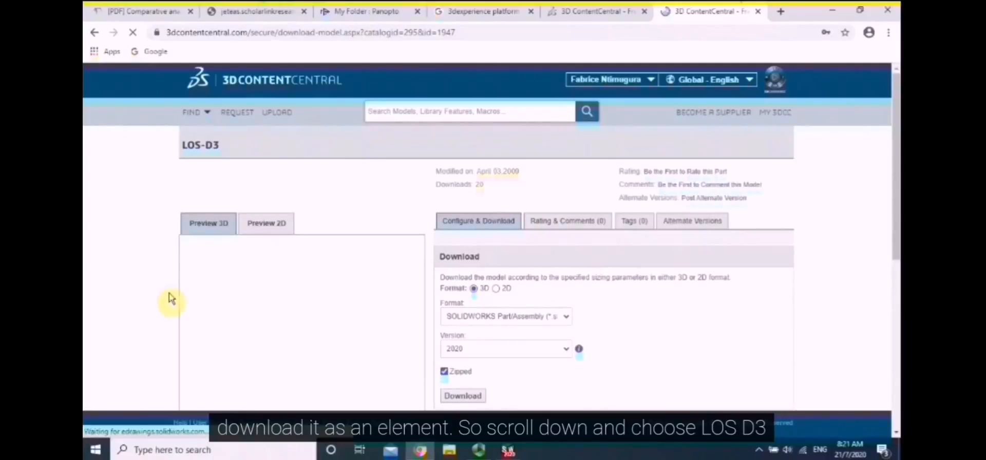
Examine the LOS-D3 page's 3D preview, download settings and supplier information
{"action": "scroll", "coordinate": [174, 299], "scroll_direction": "down", "scroll_amount": 1}
{"action": "scroll", "coordinate": [174, 299], "scroll_direction": "down", "scroll_amount": 1}
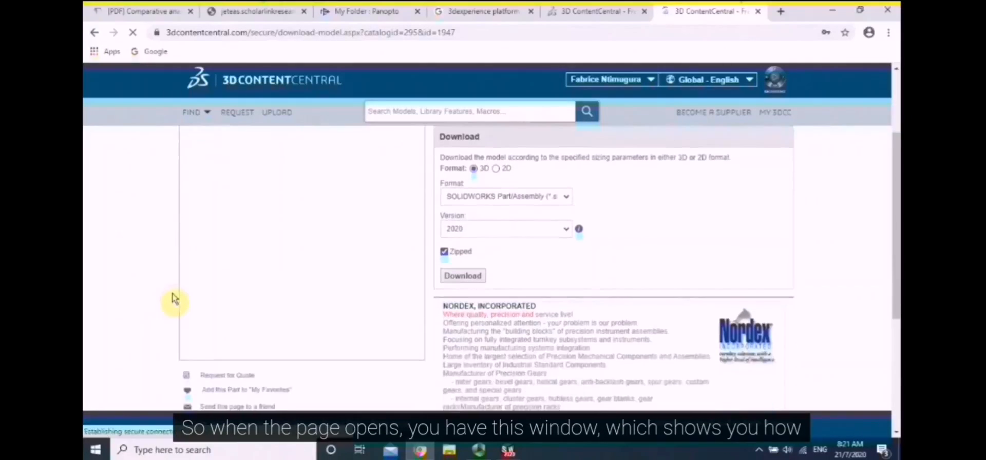
{"action": "scroll", "coordinate": [175, 299], "scroll_direction": "up", "scroll_amount": 1}
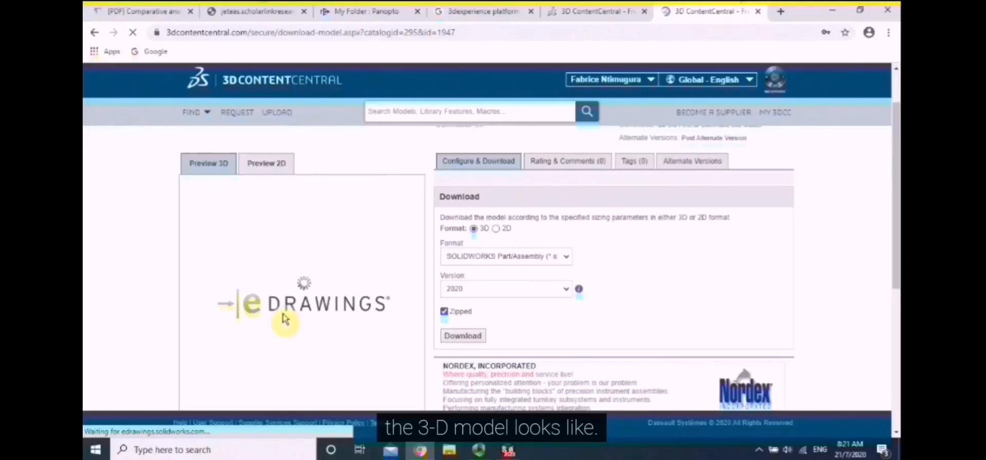
{"action": "scroll", "coordinate": [314, 313], "scroll_direction": "down", "scroll_amount": 3}
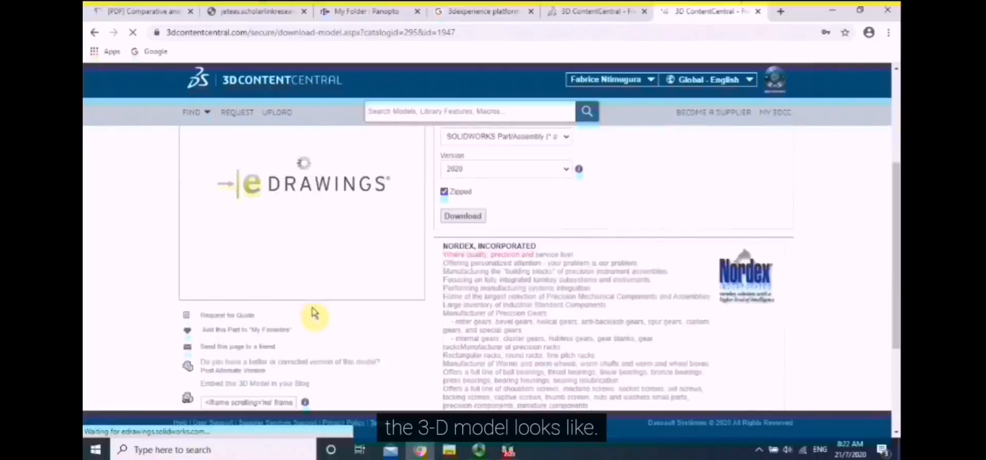
{"action": "scroll", "coordinate": [314, 313], "scroll_direction": "down", "scroll_amount": 3}
{"action": "scroll", "coordinate": [314, 313], "scroll_direction": "up", "scroll_amount": 4}
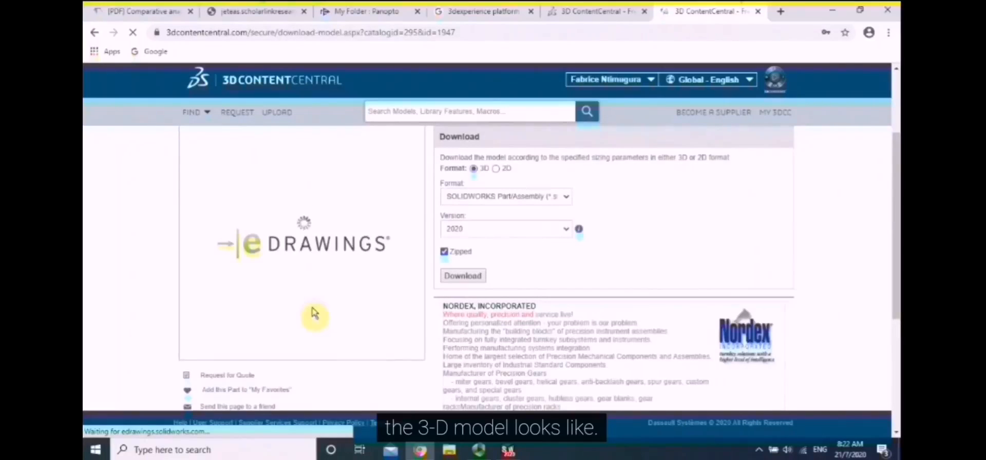
{"action": "scroll", "coordinate": [314, 313], "scroll_direction": "up", "scroll_amount": 3}
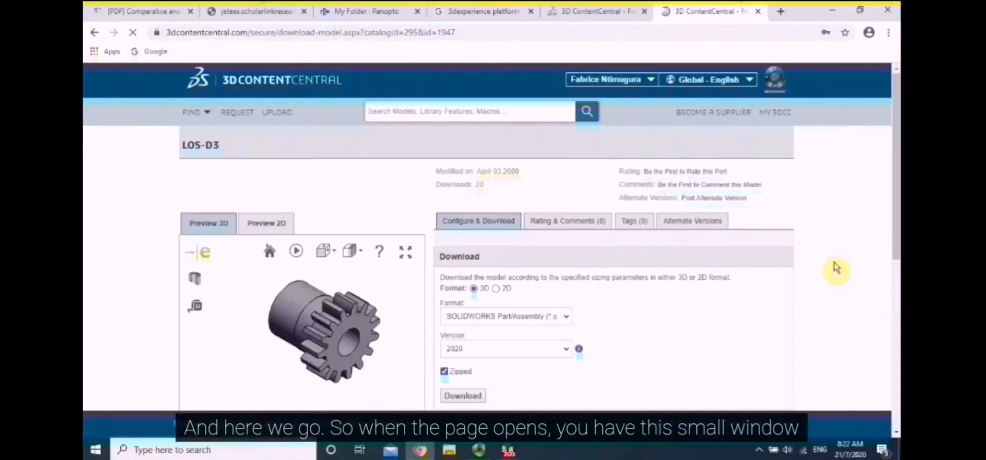
{"action": "scroll", "coordinate": [831, 267], "scroll_direction": "down", "scroll_amount": 3}
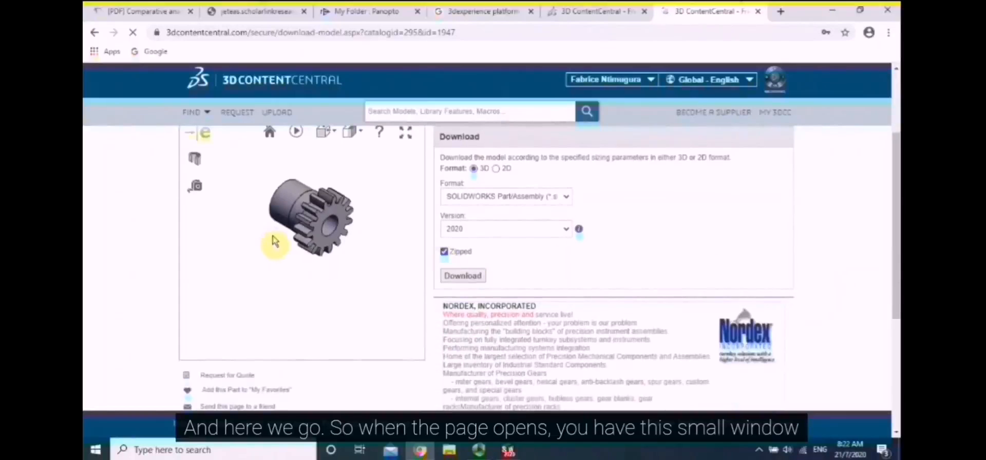
Inspect the LOS-D3 gear in the 3D preview by zooming in and out and rotating the model
{"action": "scroll", "coordinate": [688, 262], "scroll_direction": "up", "scroll_amount": 1}
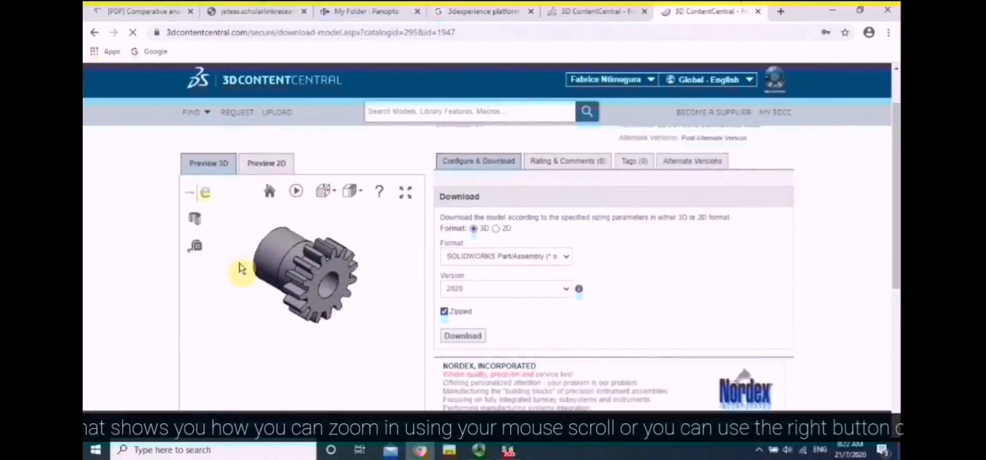
{"action": "scroll", "coordinate": [308, 282], "scroll_direction": "up", "scroll_amount": 5}
{"action": "scroll", "coordinate": [354, 266], "scroll_direction": "down", "scroll_amount": 6}
{"action": "scroll", "coordinate": [359, 267], "scroll_direction": "up", "scroll_amount": 5}
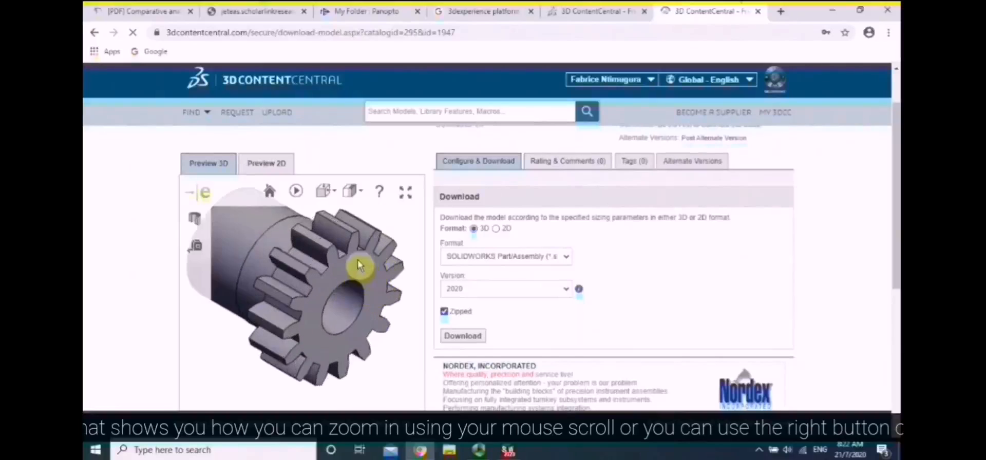
{"action": "scroll", "coordinate": [315, 280], "scroll_direction": "down", "scroll_amount": 4}
{"action": "scroll", "coordinate": [264, 265], "scroll_direction": "up", "scroll_amount": 1}
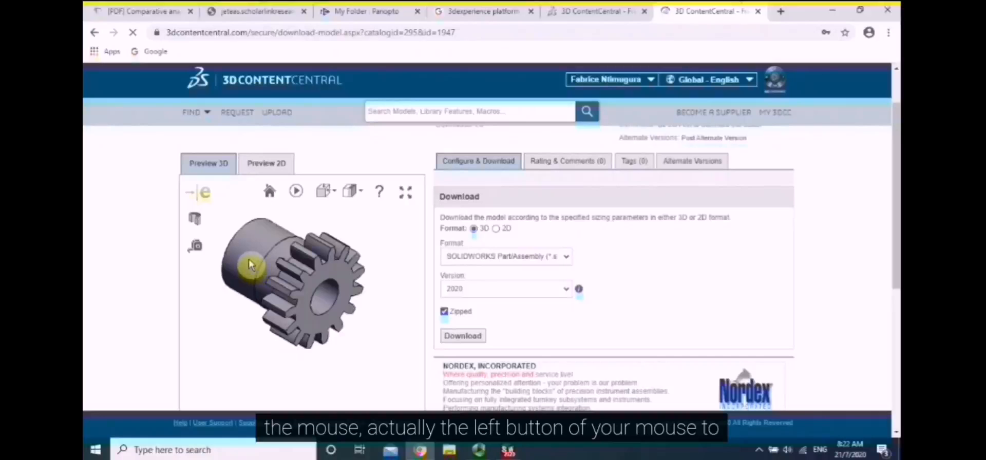
{"action": "left_click_drag", "start_coordinate": [267, 264], "coordinate": [293, 293]}
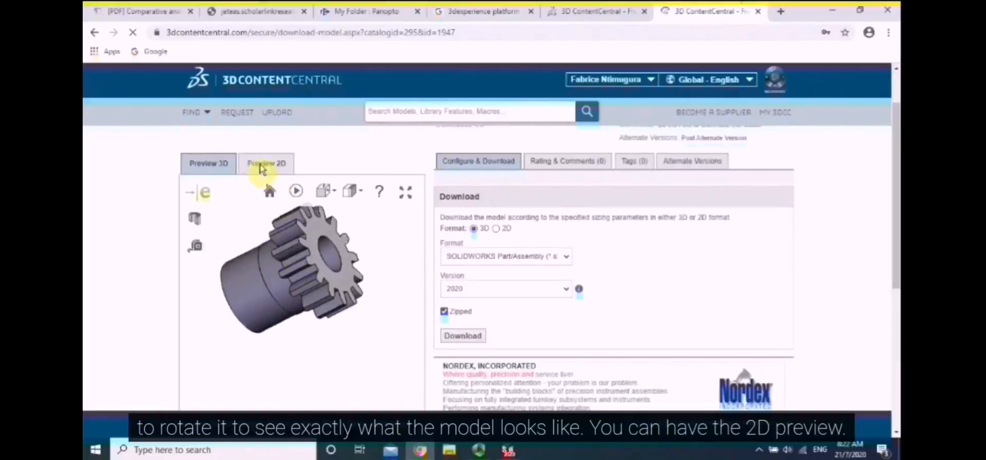
Open the 2D preview of LOS-D3 and examine the four drawing views up close
{"action": "left_click", "coordinate": [262, 165]}
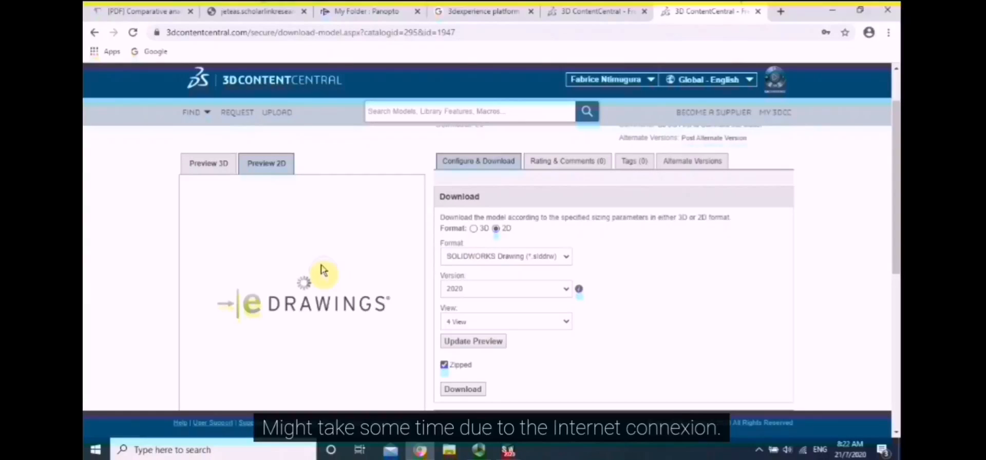
{"action": "scroll", "coordinate": [304, 293], "scroll_direction": "down", "scroll_amount": 3}
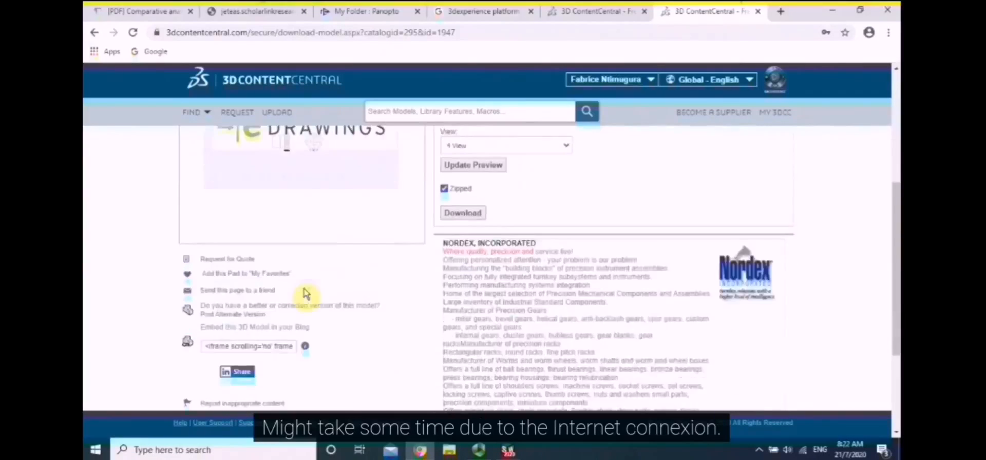
{"action": "scroll", "coordinate": [302, 292], "scroll_direction": "up", "scroll_amount": 5}
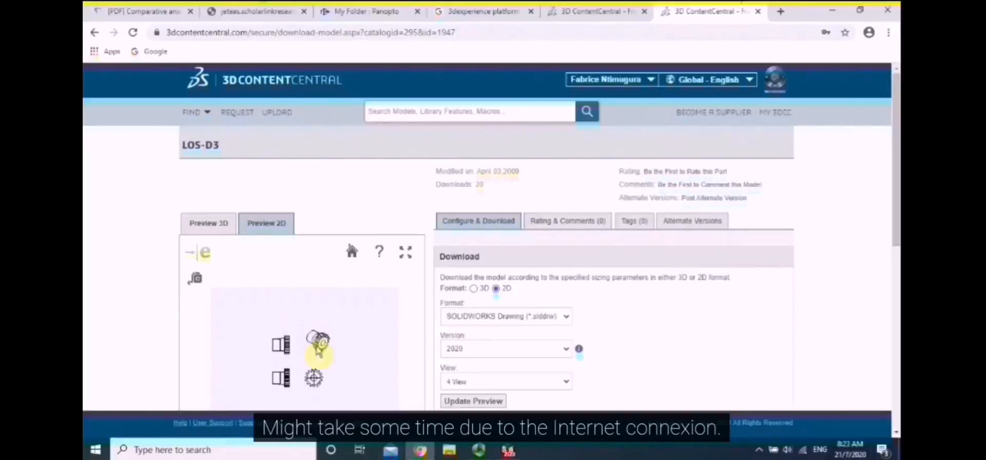
{"action": "scroll", "coordinate": [316, 354], "scroll_direction": "up", "scroll_amount": 4}
{"action": "scroll", "coordinate": [278, 344], "scroll_direction": "down", "scroll_amount": 2}
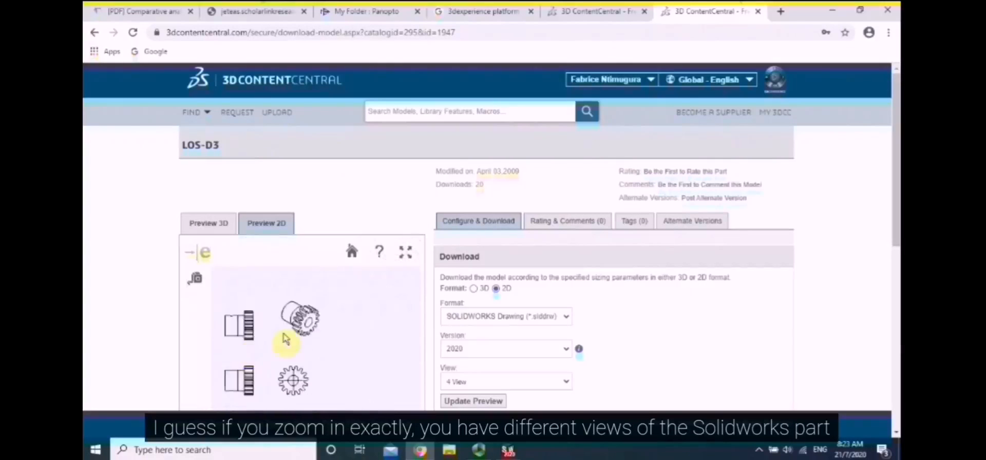
{"action": "scroll", "coordinate": [306, 326], "scroll_direction": "up", "scroll_amount": 4}
{"action": "scroll", "coordinate": [285, 338], "scroll_direction": "down", "scroll_amount": 6}
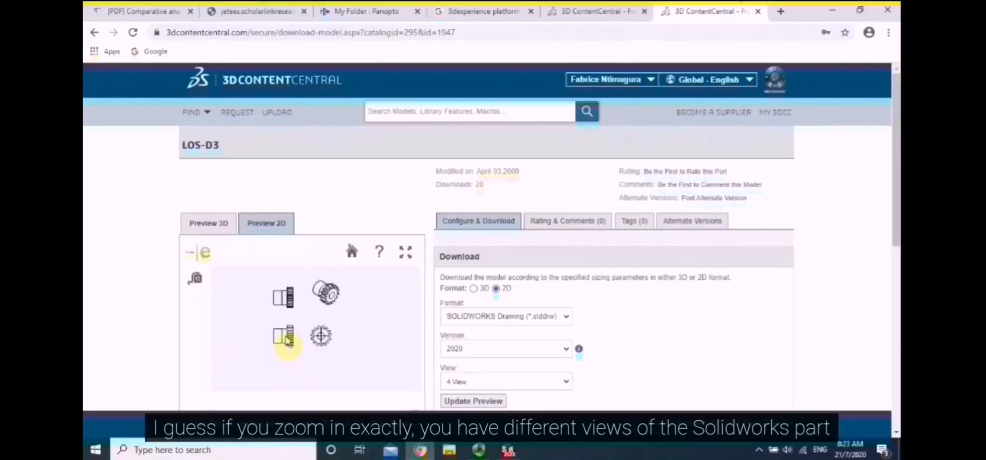
{"action": "scroll", "coordinate": [287, 341], "scroll_direction": "up", "scroll_amount": 4}
{"action": "scroll", "coordinate": [359, 341], "scroll_direction": "down", "scroll_amount": 4}
{"action": "scroll", "coordinate": [371, 340], "scroll_direction": "up", "scroll_amount": 3}
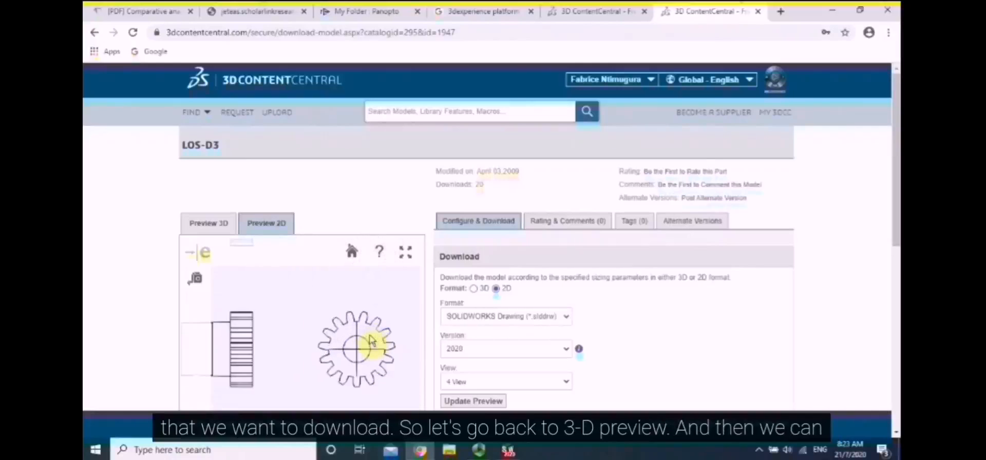
{"action": "scroll", "coordinate": [370, 341], "scroll_direction": "up", "scroll_amount": 1}
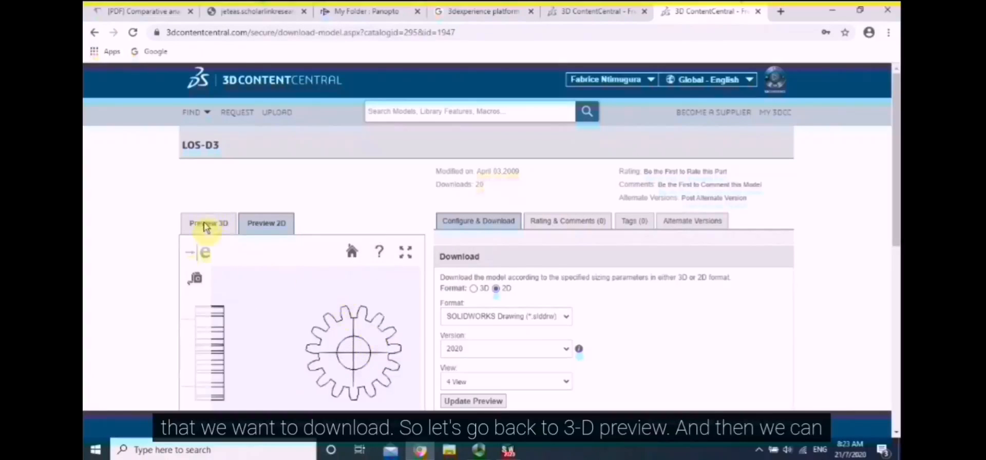
Return to the 3D preview and request the model as an unzipped SOLIDWORKS Part/Assembly, version 2020
{"action": "left_click", "coordinate": [205, 224]}
{"action": "scroll", "coordinate": [629, 329], "scroll_direction": "down", "scroll_amount": 1}
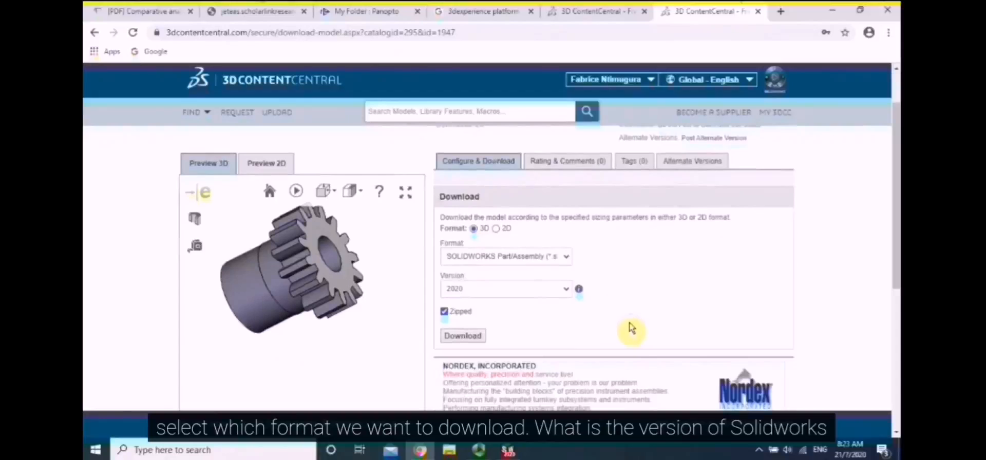
{"action": "scroll", "coordinate": [629, 329], "scroll_direction": "down", "scroll_amount": 1}
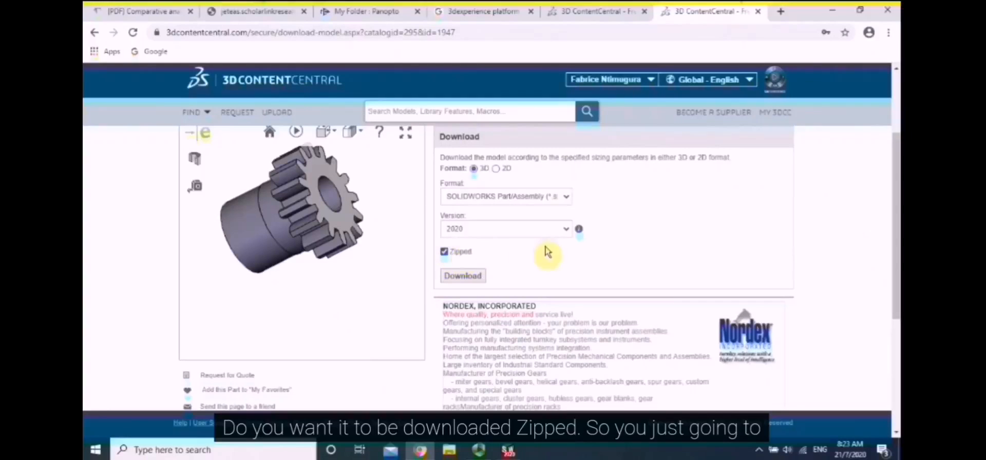
{"action": "scroll", "coordinate": [547, 252], "scroll_direction": "up", "scroll_amount": 1}
{"action": "left_click", "coordinate": [566, 259]}
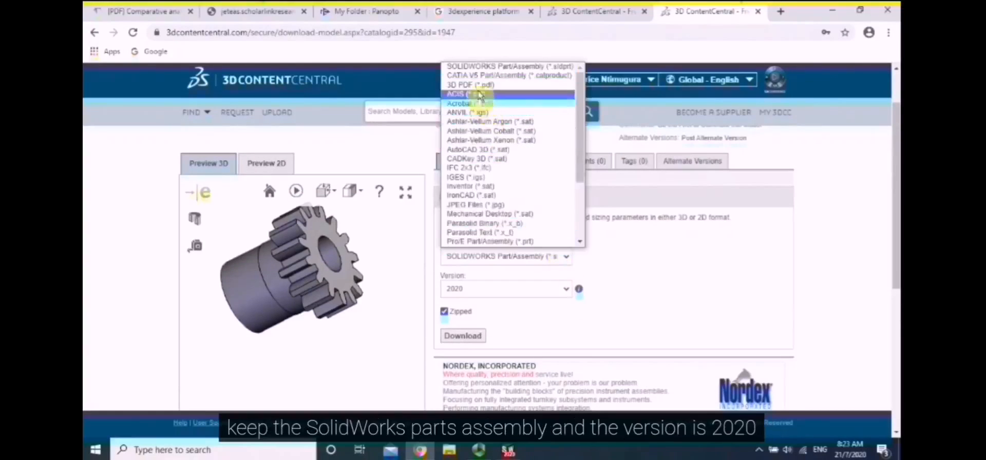
{"action": "left_click", "coordinate": [550, 67]}
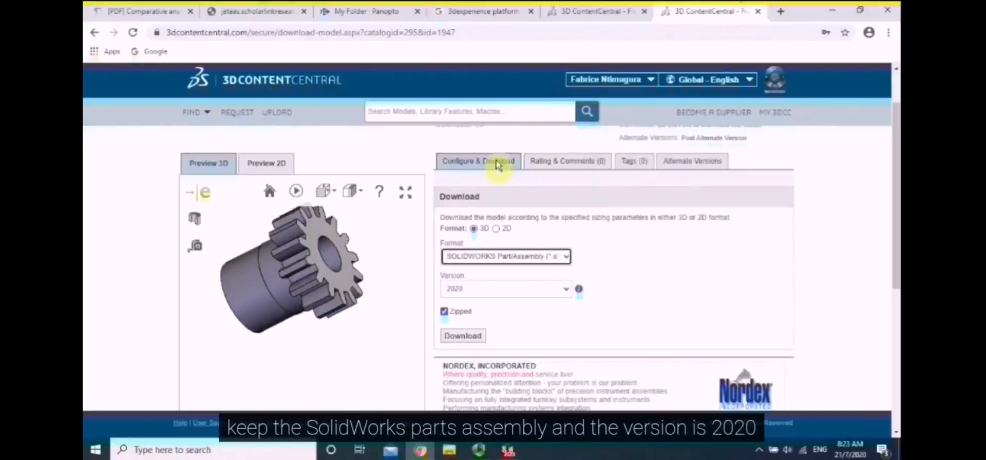
{"action": "left_click", "coordinate": [506, 290]}
{"action": "left_click", "coordinate": [498, 302]}
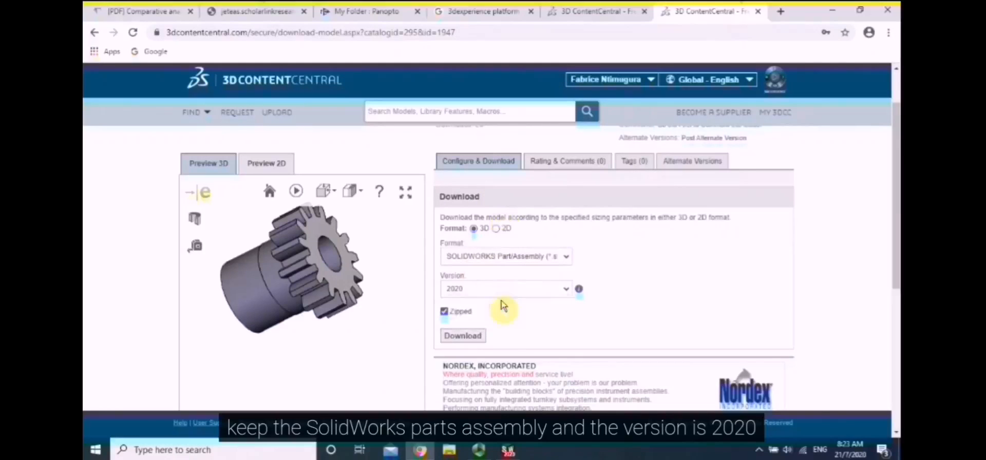
{"action": "left_click", "coordinate": [469, 335]}
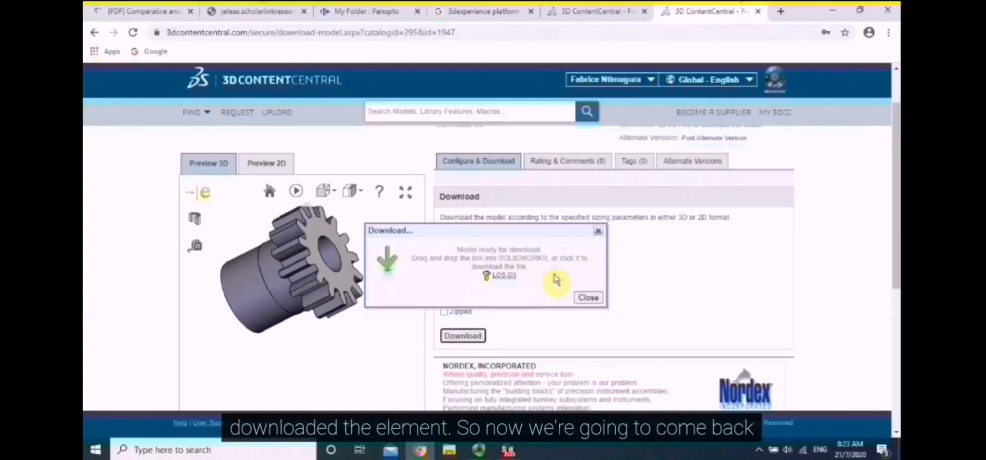
Dismiss the download dialog, switch to SOLIDWORKS and open the NORDEX-DEFAULT part from the Downloads - 3DContentCentral folder
{"action": "left_click", "coordinate": [598, 230]}
{"action": "left_click", "coordinate": [840, 9]}
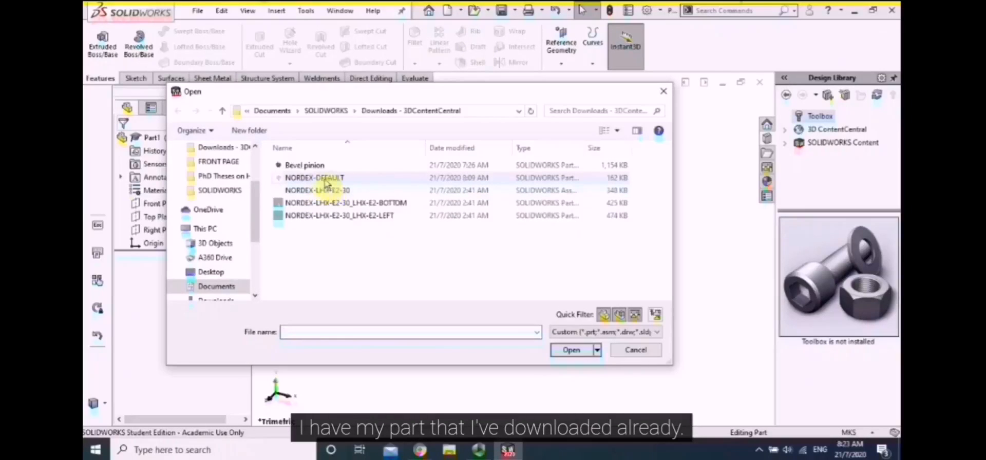
{"action": "left_click", "coordinate": [326, 179]}
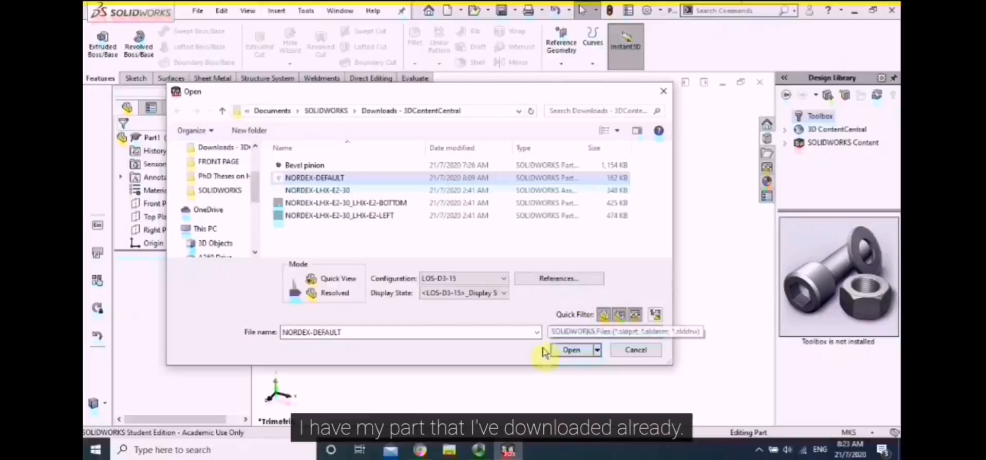
{"action": "left_click", "coordinate": [569, 350]}
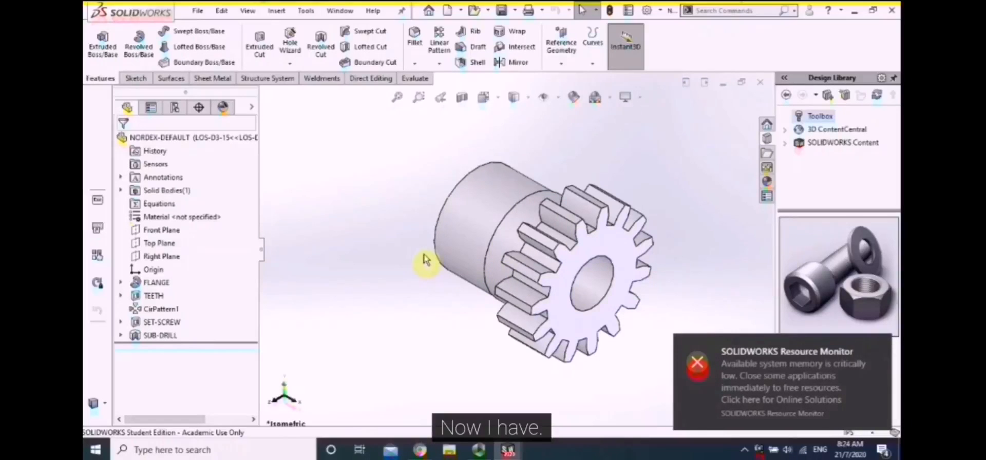
Dismiss the resource monitor notification and examine the opened gear, rotating it to show the hub's end face
{"action": "scroll", "coordinate": [425, 260], "scroll_direction": "down", "scroll_amount": 1}
{"action": "scroll", "coordinate": [424, 259], "scroll_direction": "up", "scroll_amount": 2}
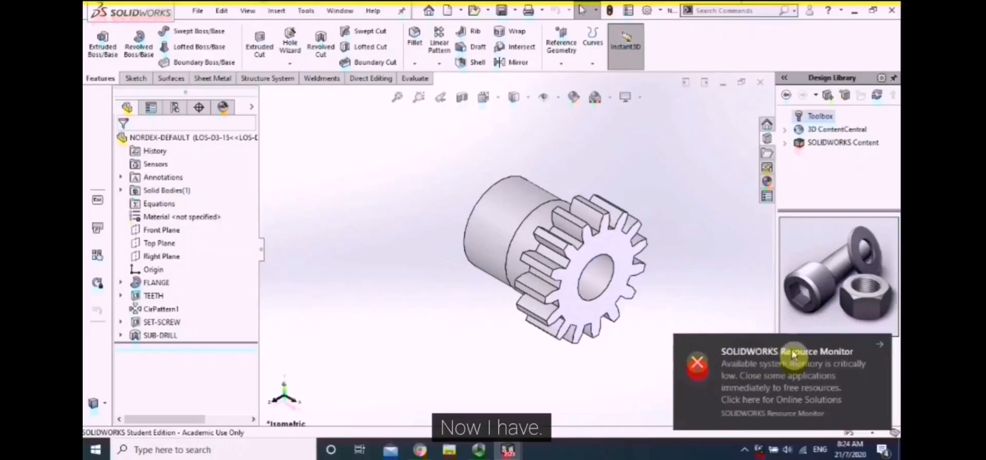
{"action": "left_click", "coordinate": [879, 345]}
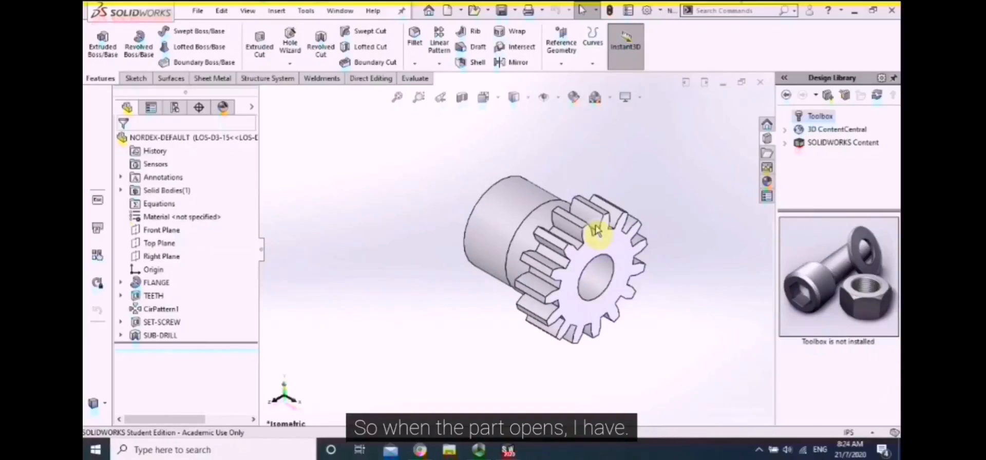
{"action": "scroll", "coordinate": [455, 249], "scroll_direction": "up", "scroll_amount": 3}
{"action": "scroll", "coordinate": [485, 281], "scroll_direction": "down", "scroll_amount": 4}
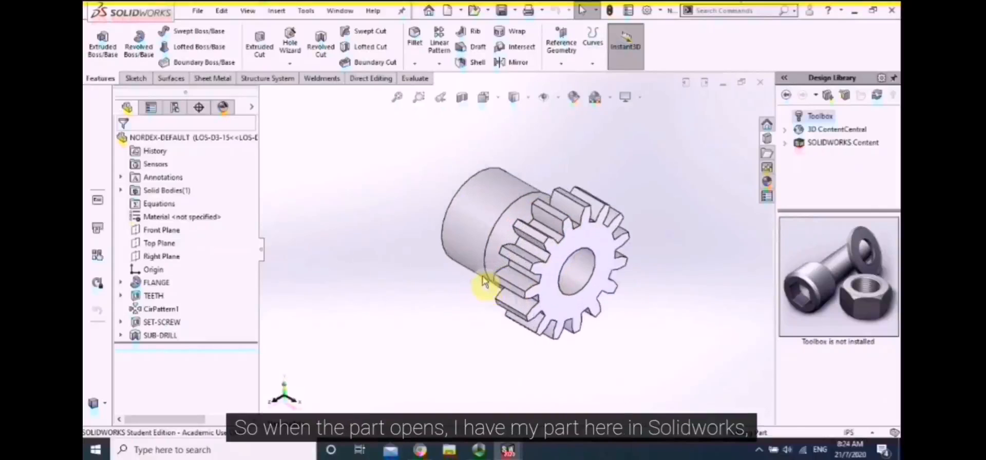
{"action": "scroll", "coordinate": [547, 266], "scroll_direction": "up", "scroll_amount": 3}
{"action": "scroll", "coordinate": [490, 246], "scroll_direction": "down", "scroll_amount": 4}
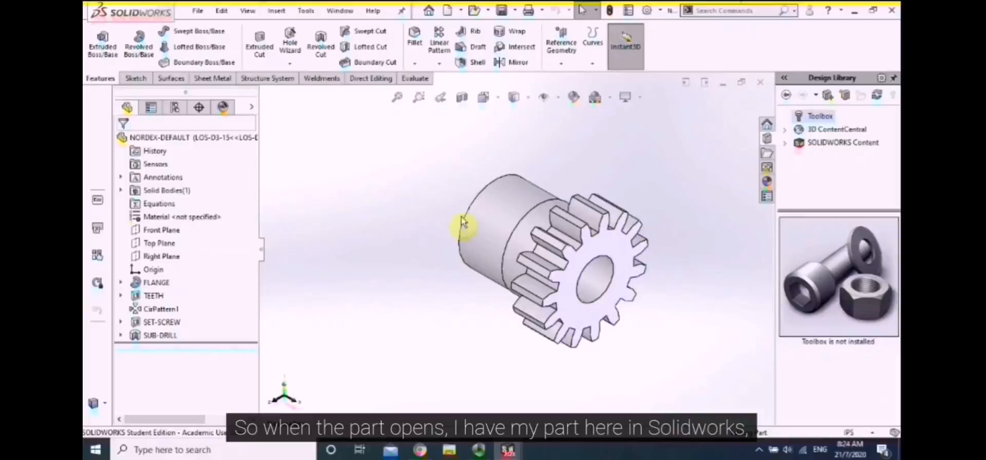
{"action": "middle_click_drag", "start_coordinate": [462, 221], "coordinate": [583, 265]}
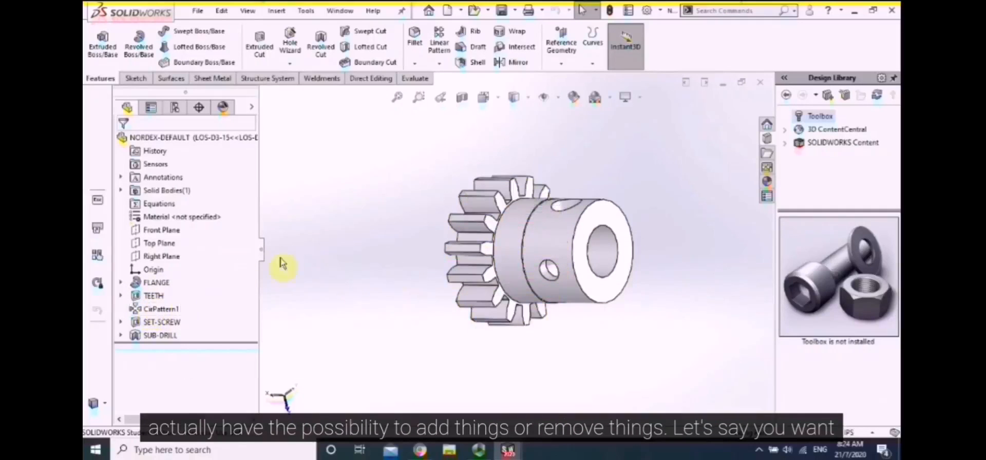
Start a sketch on the hub's end face and draw a circle of about 0.146 in radius centred on the origin
{"action": "right_click", "coordinate": [590, 231]}
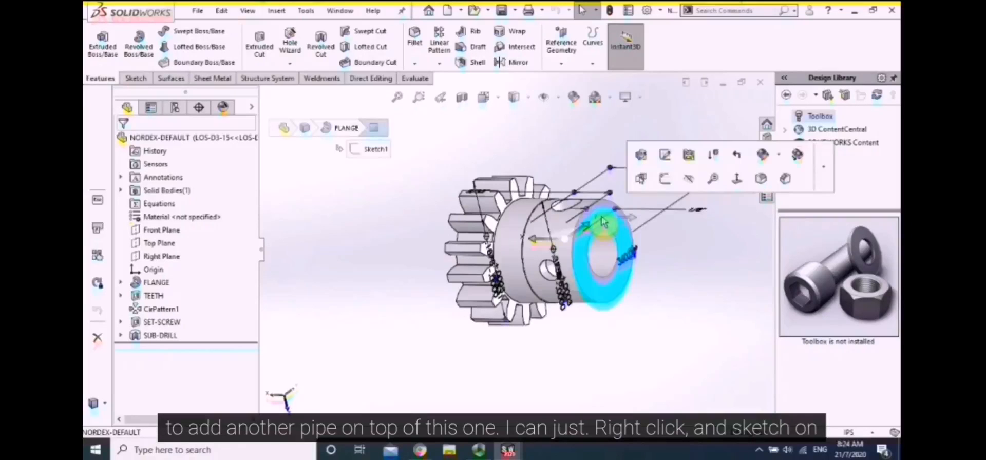
{"action": "left_click", "coordinate": [668, 181]}
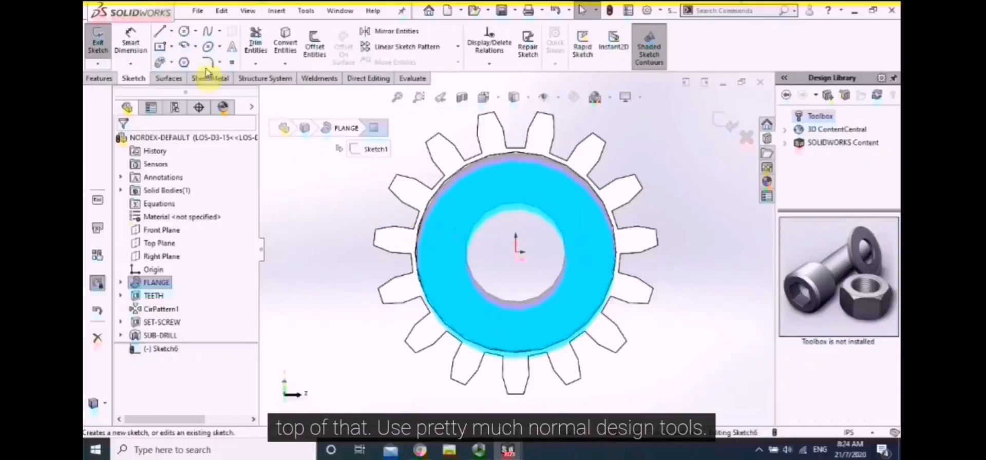
{"action": "left_click", "coordinate": [196, 31]}
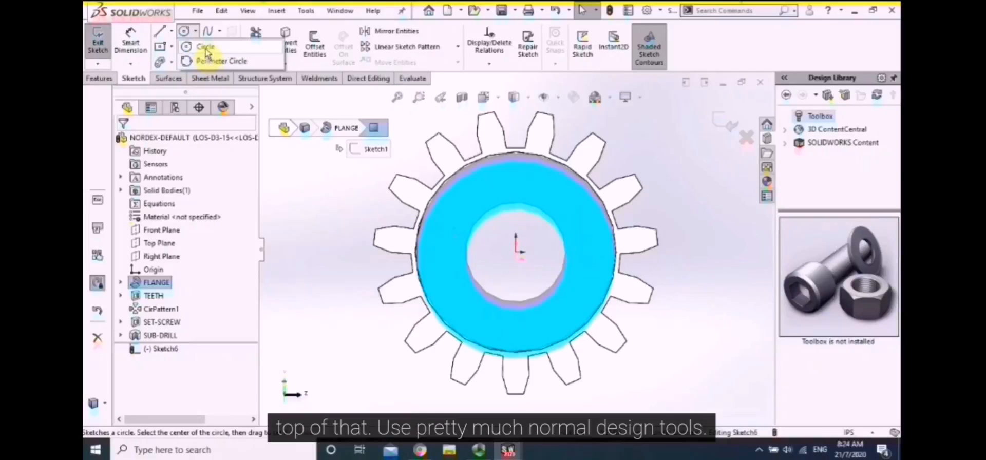
{"action": "left_click", "coordinate": [205, 48]}
{"action": "left_click", "coordinate": [523, 258]}
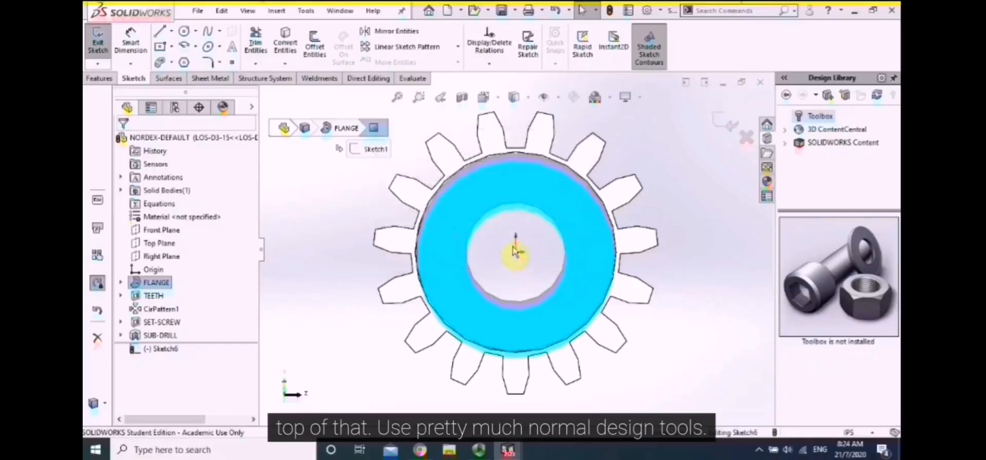
{"action": "left_click", "coordinate": [516, 252]}
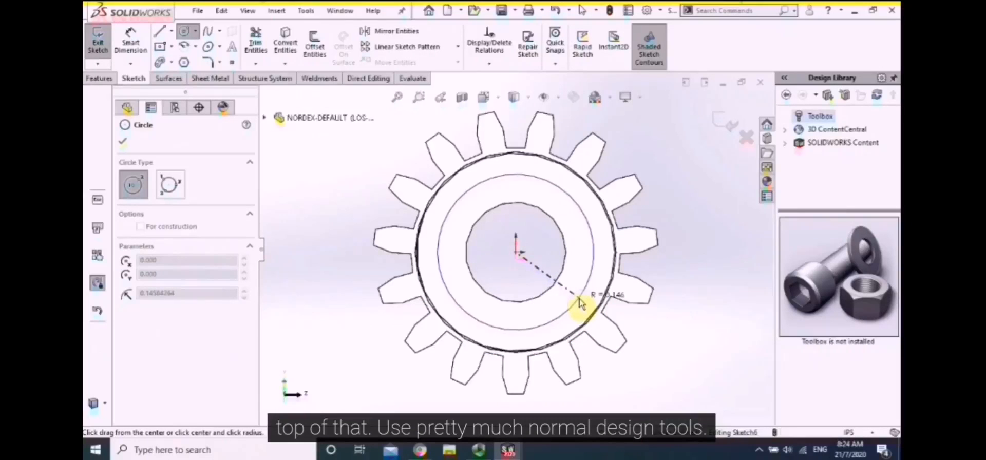
{"action": "left_click", "coordinate": [579, 302]}
{"action": "left_click", "coordinate": [580, 300]}
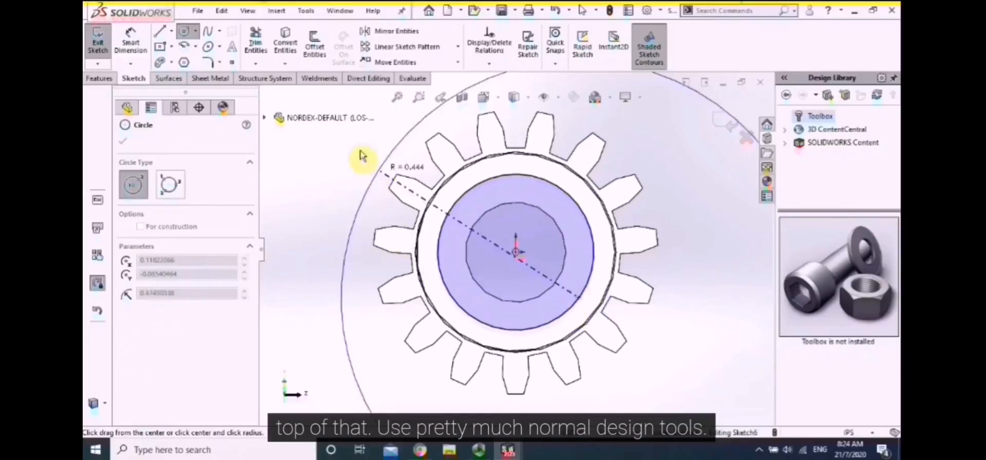
{"action": "key", "text": "Escape"}
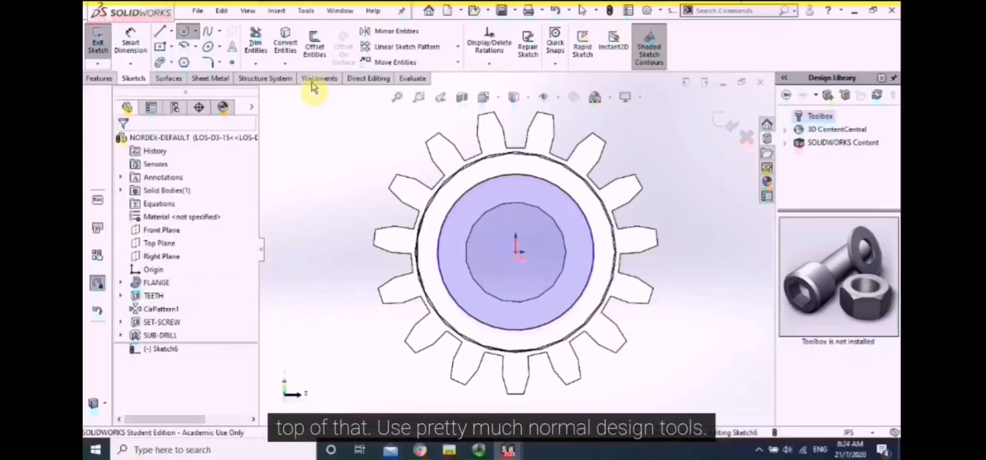
Convert the bore's circular edge into the hub face sketch with Convert Entities
{"action": "left_click", "coordinate": [285, 46]}
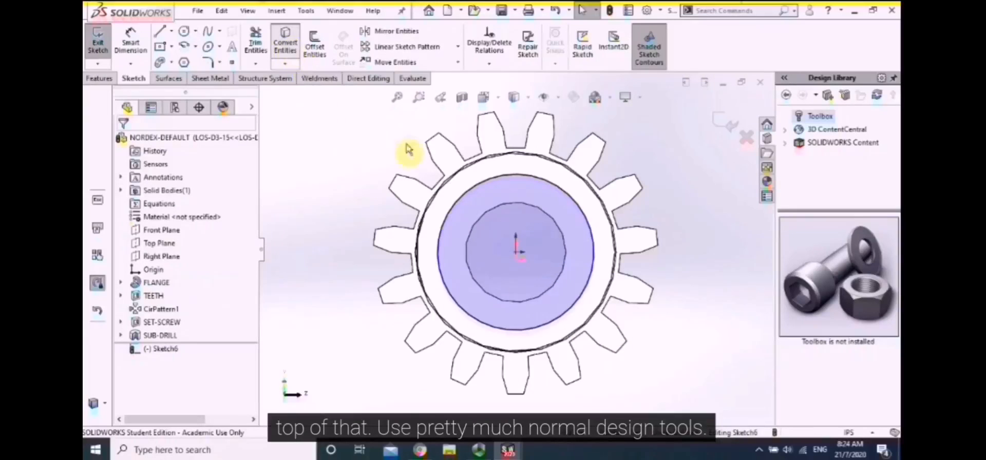
{"action": "left_click", "coordinate": [472, 241]}
{"action": "left_click", "coordinate": [124, 142]}
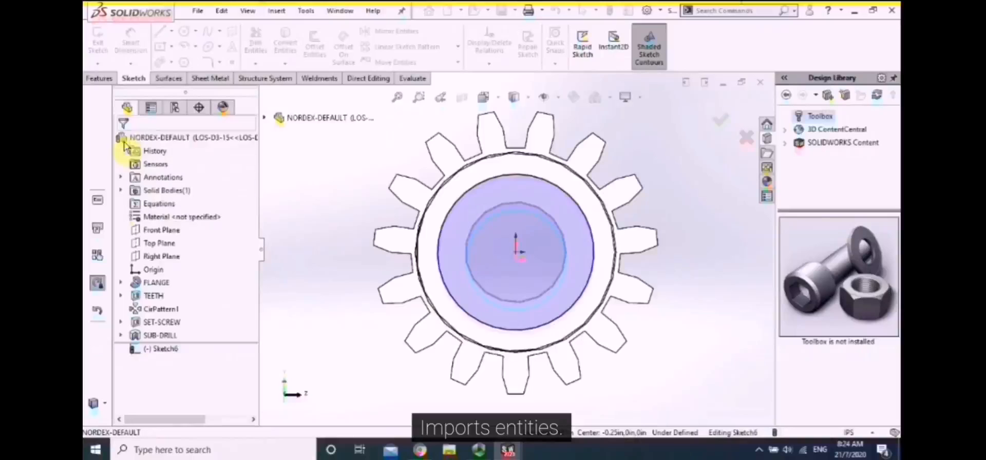
Extrude the ring profile sketched on the hub's end face as a 0.1 in blind boss merged with the gear
{"action": "left_click", "coordinate": [100, 80]}
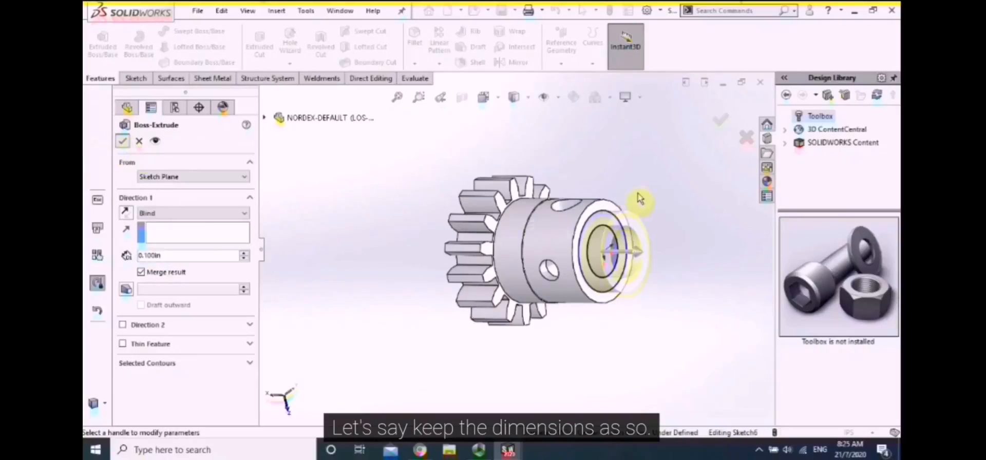
{"action": "key", "text": "Return"}
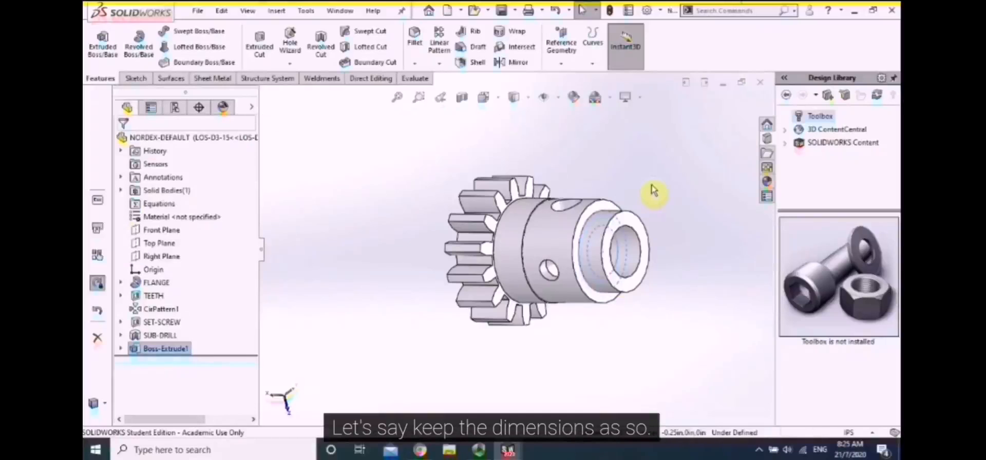
{"action": "middle_click_drag", "start_coordinate": [665, 202], "coordinate": [501, 236]}
Select the new hub boss and inspect the colour entry among the part's appearances, returning to the feature tree
{"action": "left_click", "coordinate": [512, 241]}
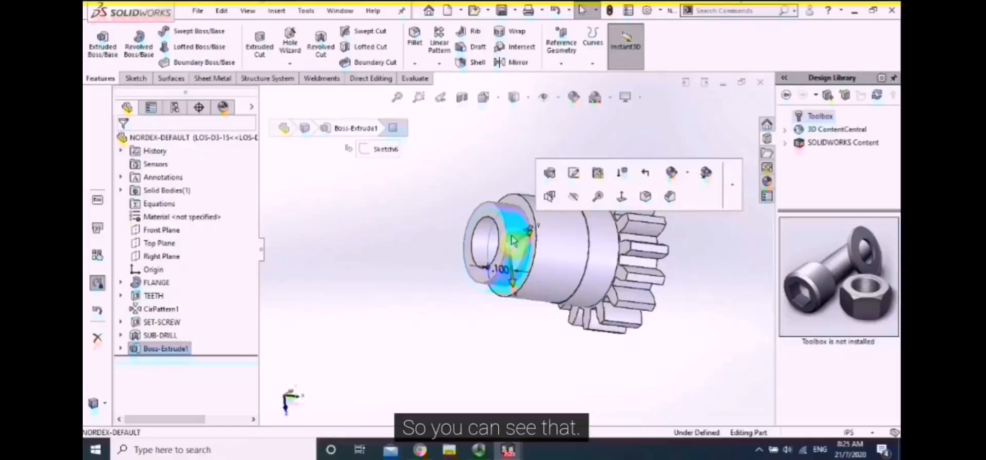
{"action": "left_click", "coordinate": [374, 216]}
{"action": "left_click", "coordinate": [161, 349]}
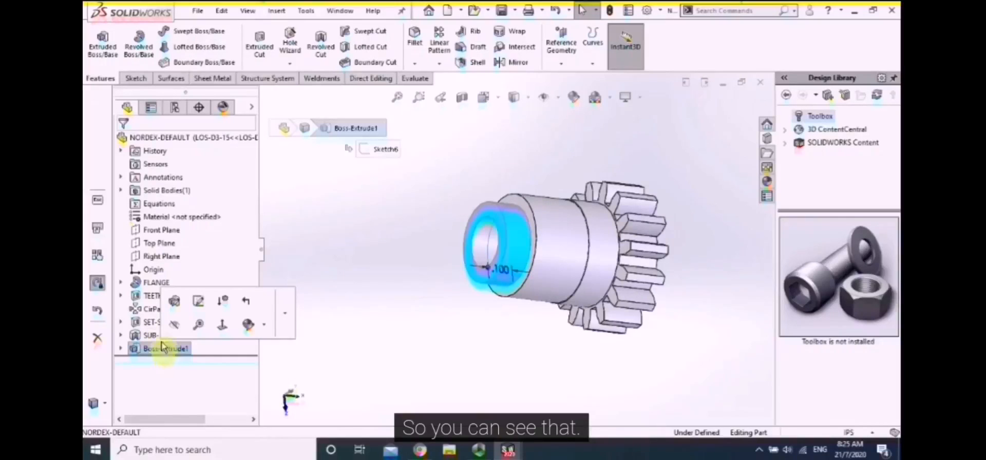
{"action": "left_click", "coordinate": [223, 107]}
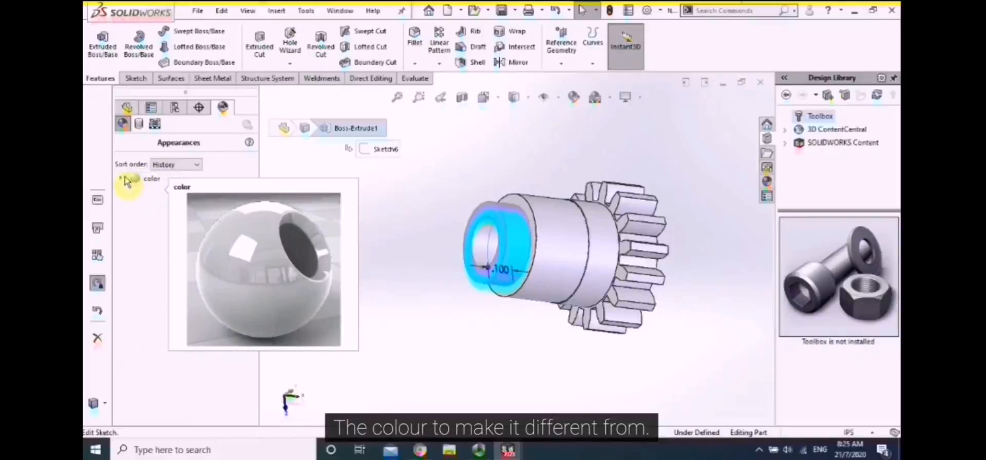
{"action": "double_click", "coordinate": [136, 178]}
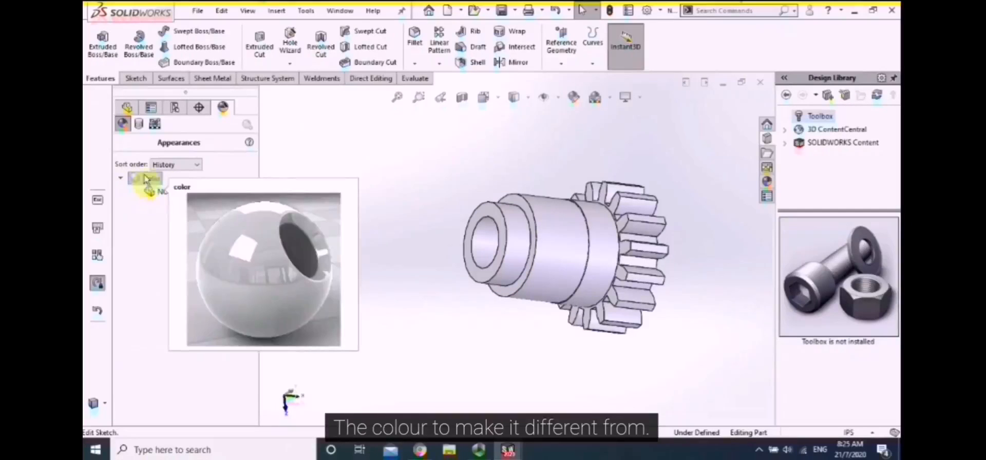
{"action": "left_click", "coordinate": [169, 164]}
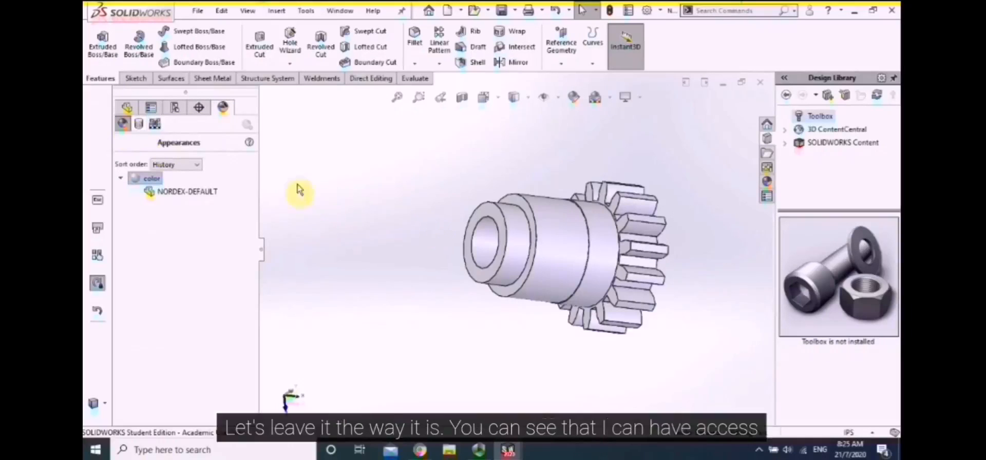
{"action": "left_click", "coordinate": [126, 107]}
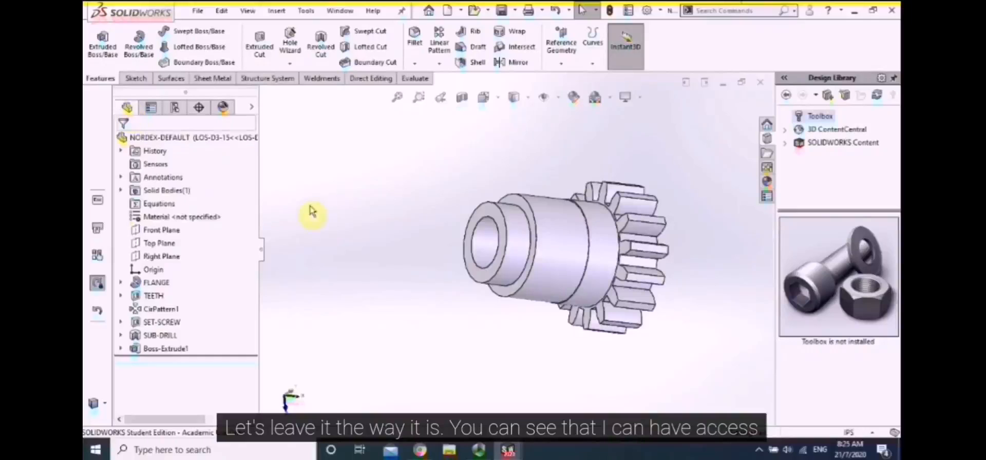
Examine the gear and its new pipe-shaped boss from both sides
{"action": "middle_click_drag", "start_coordinate": [432, 214], "coordinate": [537, 235]}
{"action": "scroll", "coordinate": [575, 244], "scroll_direction": "down", "scroll_amount": 1}
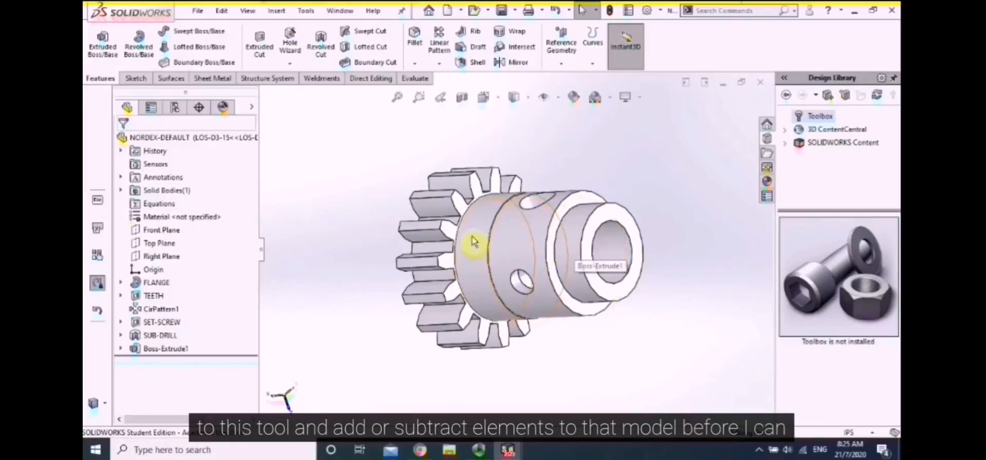
{"action": "scroll", "coordinate": [569, 268], "scroll_direction": "down", "scroll_amount": 1}
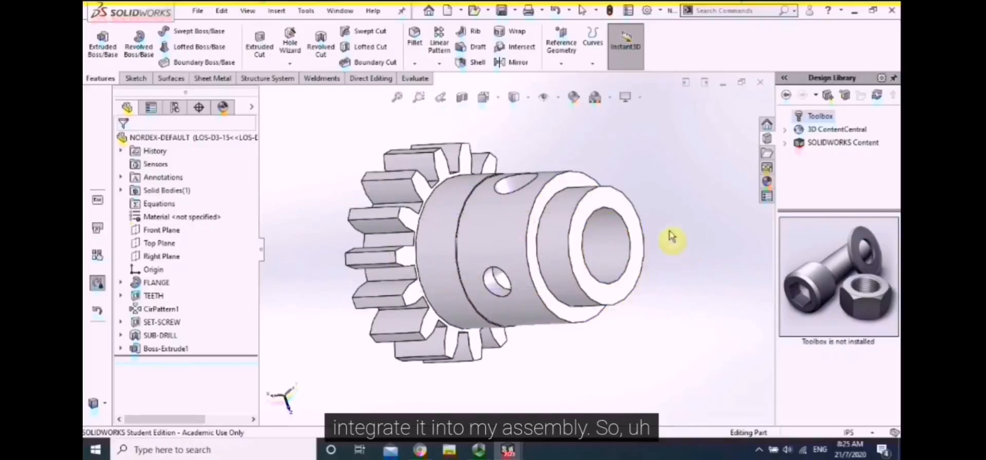
{"action": "middle_click_drag", "start_coordinate": [670, 237], "coordinate": [568, 250]}
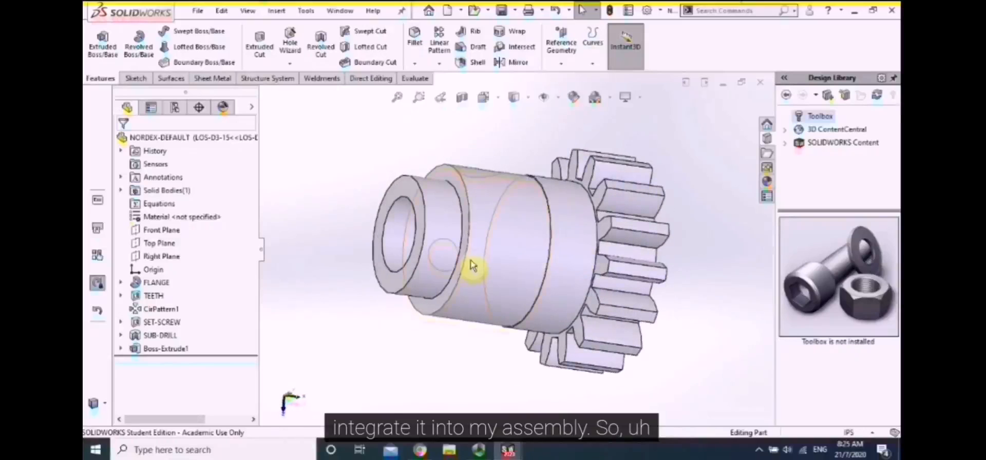
{"action": "scroll", "coordinate": [471, 264], "scroll_direction": "down", "scroll_amount": 1}
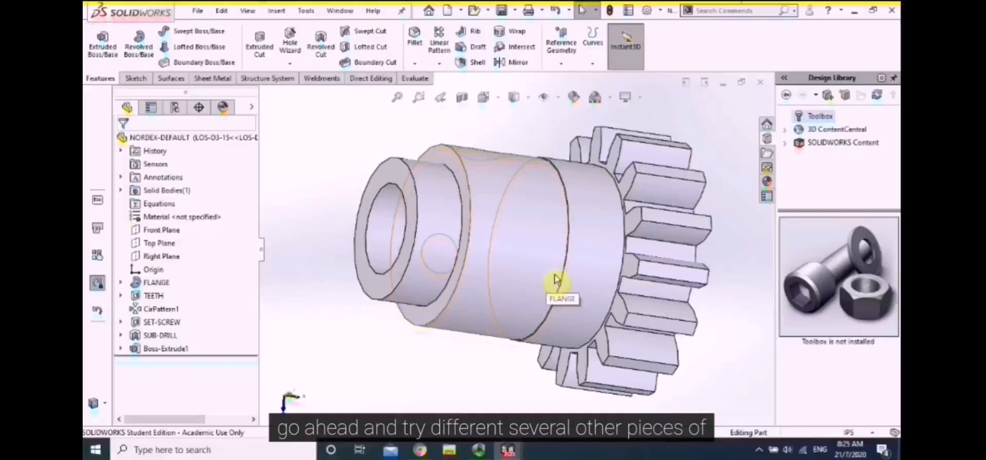
{"action": "scroll", "coordinate": [556, 281], "scroll_direction": "up", "scroll_amount": 2}
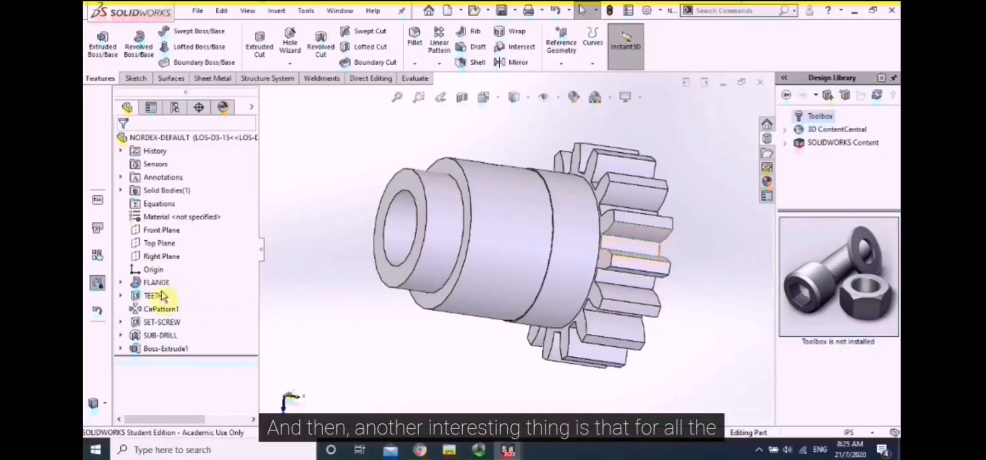
Inspect the gear's FLANGE feature with its Sketch1 and the CirPattern1 tooth pattern
{"action": "left_click", "coordinate": [148, 284]}
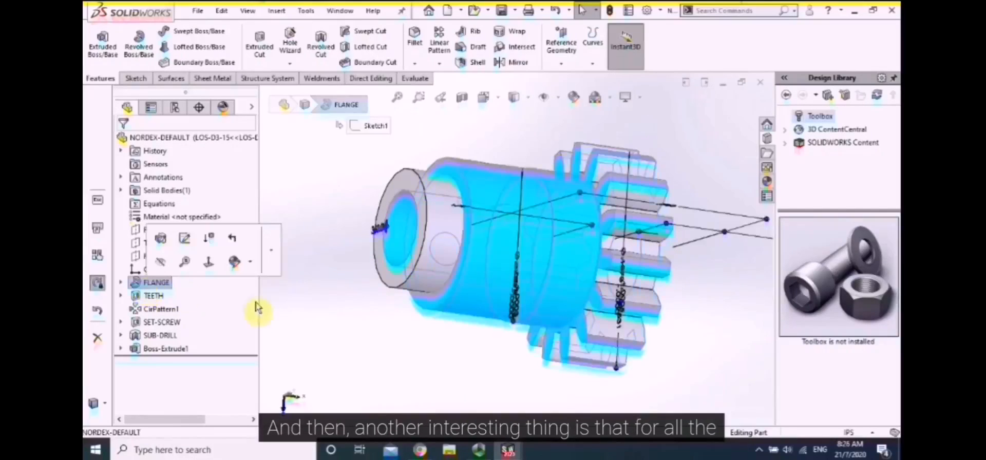
{"action": "left_click", "coordinate": [121, 283]}
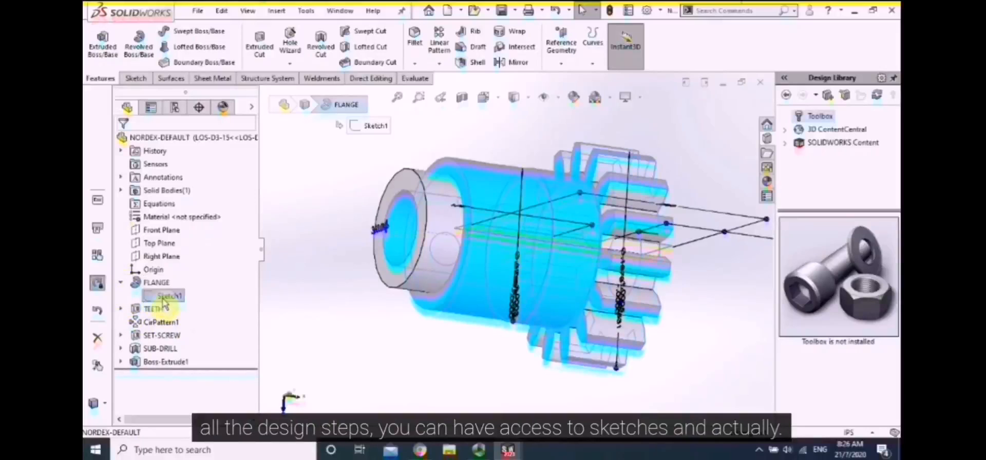
{"action": "left_click", "coordinate": [164, 296]}
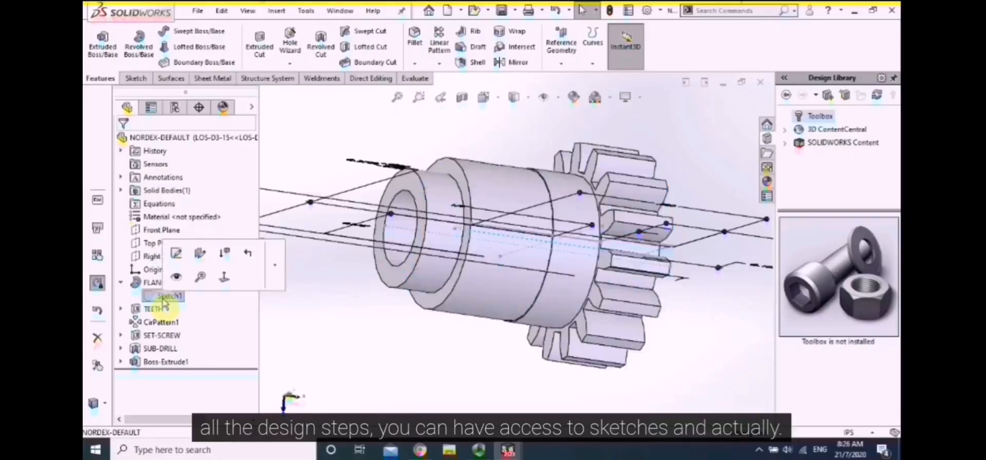
{"action": "left_click", "coordinate": [330, 334]}
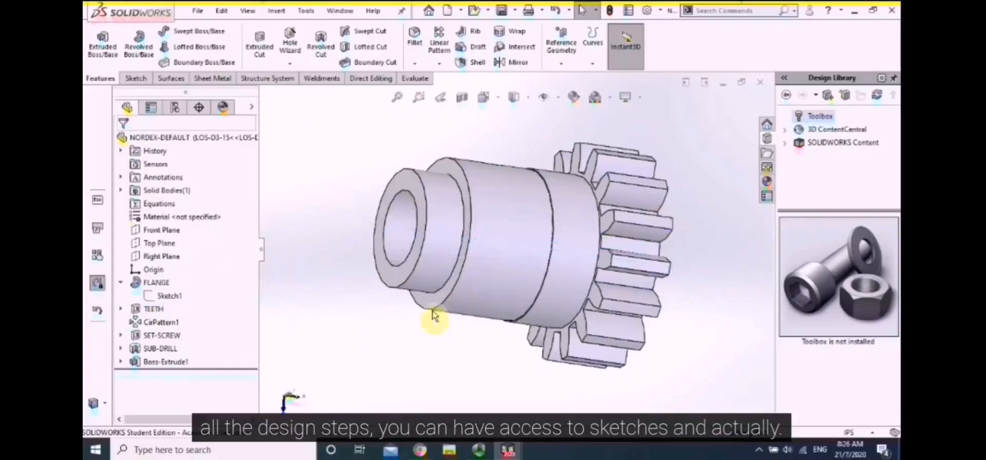
{"action": "left_click", "coordinate": [157, 323]}
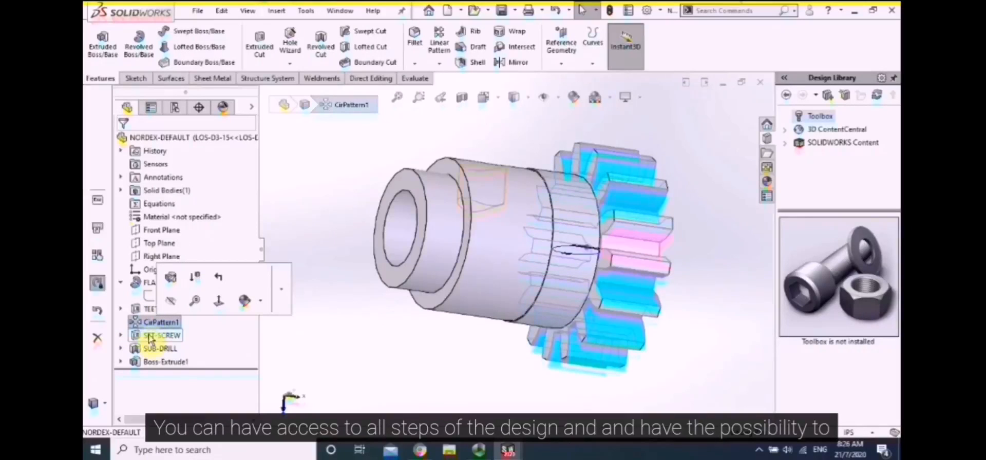
Open Sketch4 of the SET-SCREW feature for editing
{"action": "left_click", "coordinate": [151, 338]}
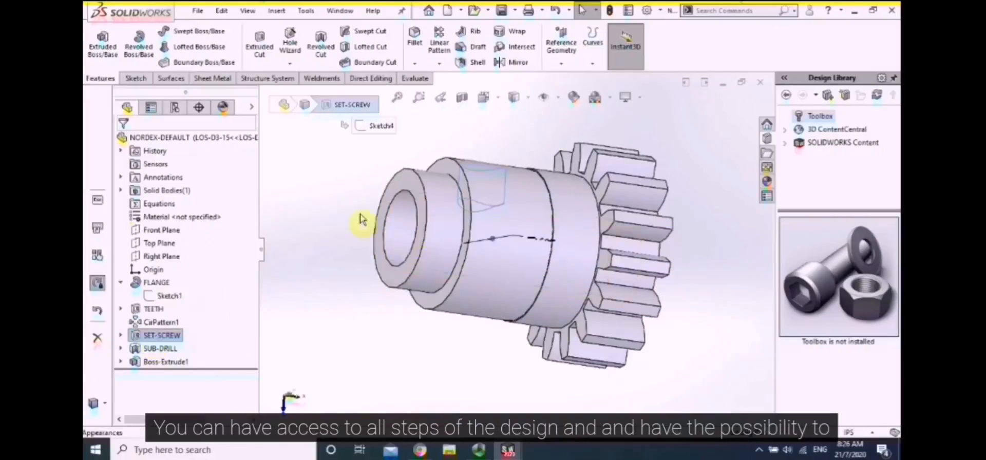
{"action": "middle_click_drag", "start_coordinate": [370, 232], "coordinate": [432, 275]}
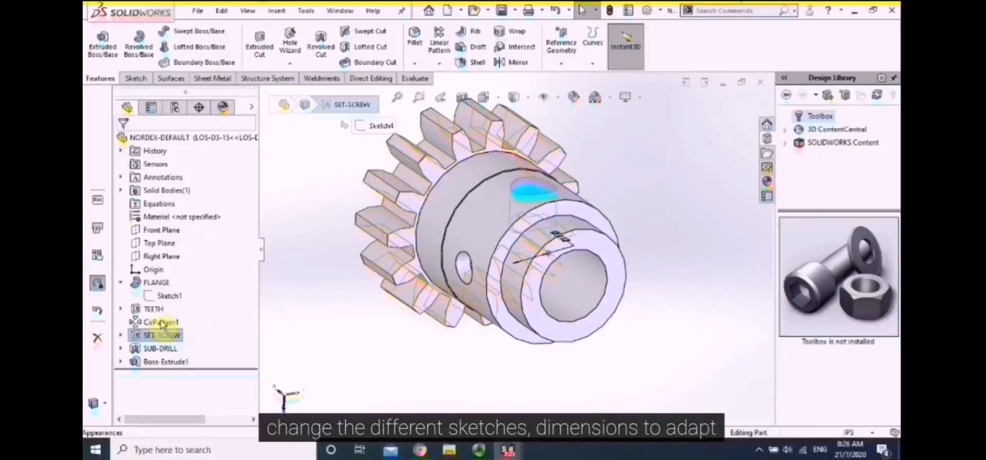
{"action": "left_click", "coordinate": [121, 335]}
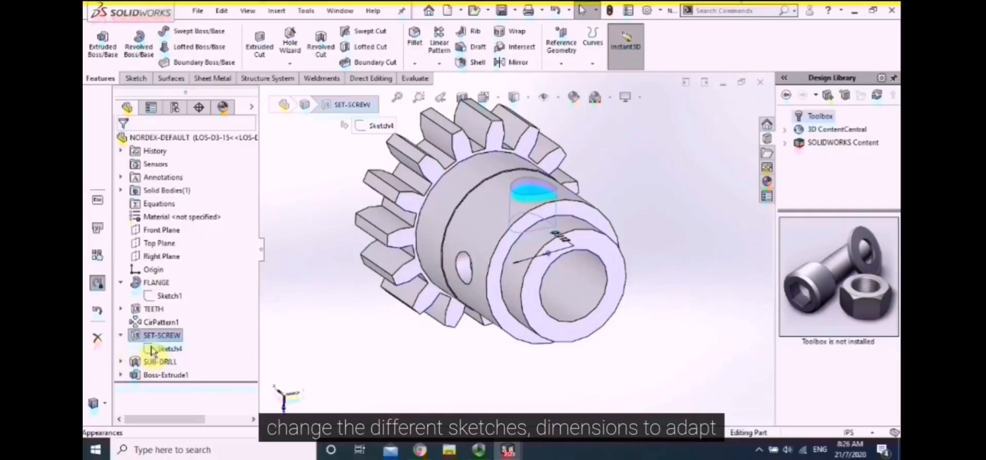
{"action": "left_click", "coordinate": [159, 350]}
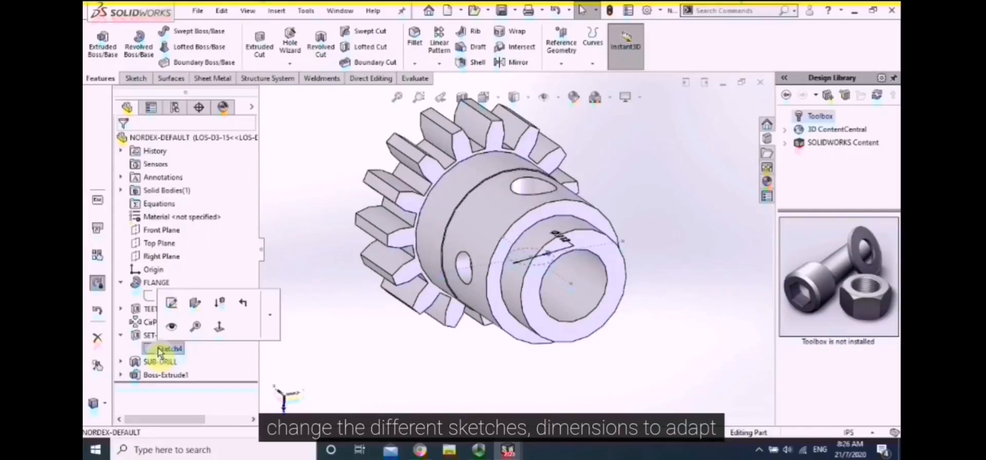
{"action": "left_click", "coordinate": [172, 305]}
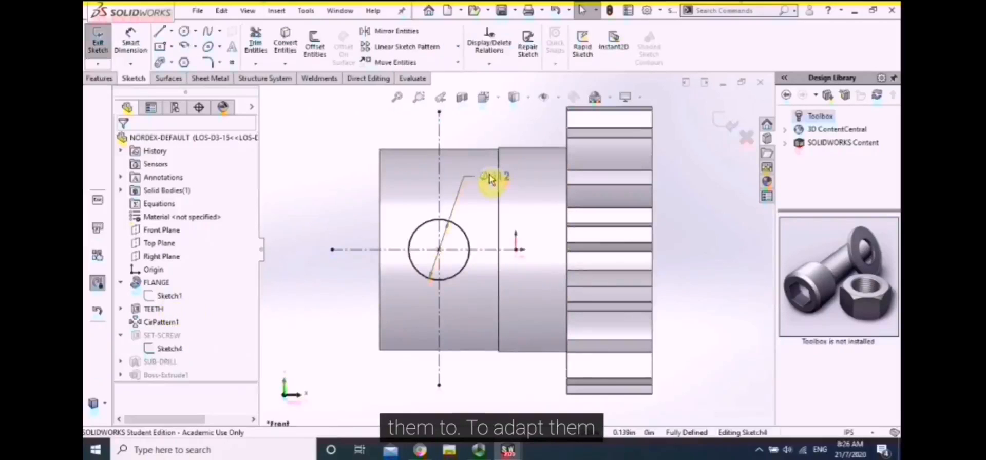
Set the diameter of the set-screw hole circle to 0.2 in
{"action": "left_click", "coordinate": [490, 178]}
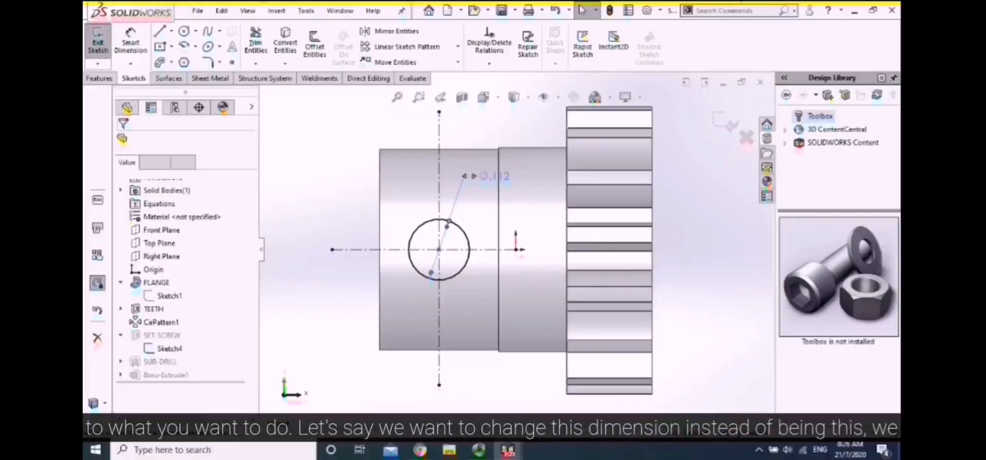
{"action": "double_click", "coordinate": [494, 184]}
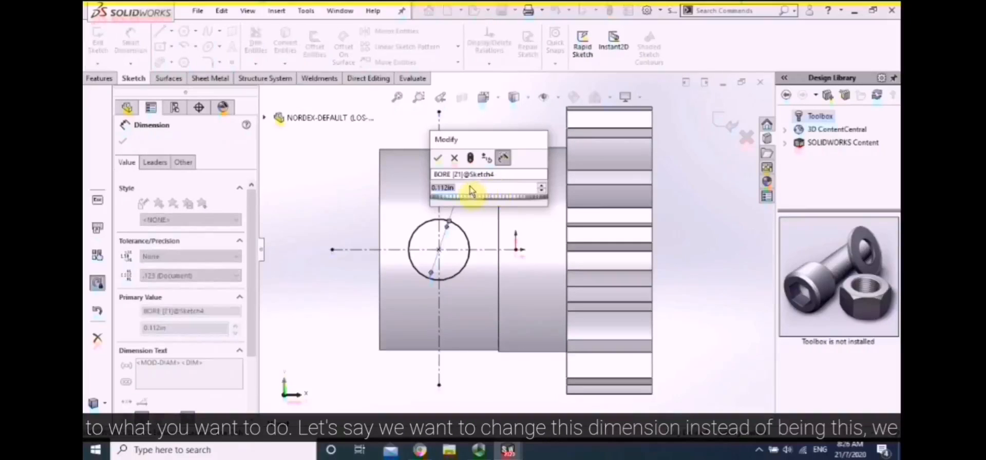
{"action": "left_click", "coordinate": [444, 188]}
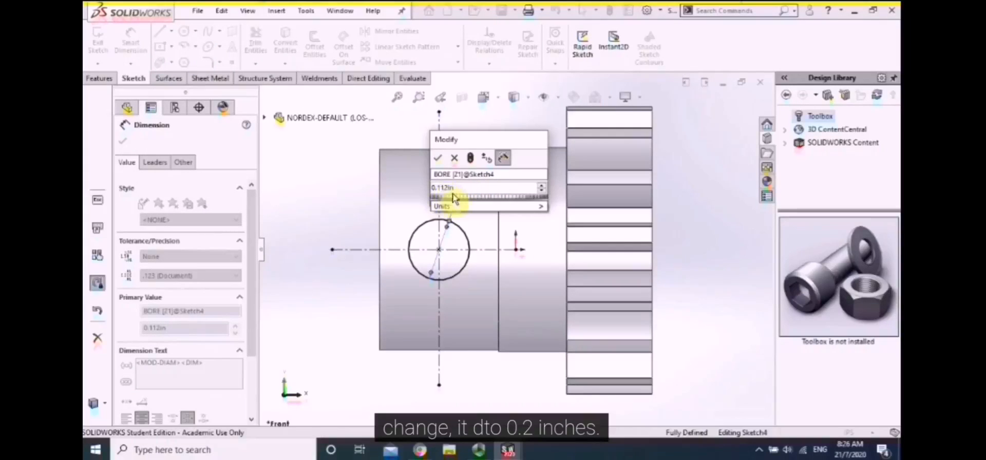
{"action": "key", "text": "BackSpace"}
{"action": "key", "text": "BackSpace"}
{"action": "key", "text": "BackSpace"}
{"action": "type", "text": "2"}
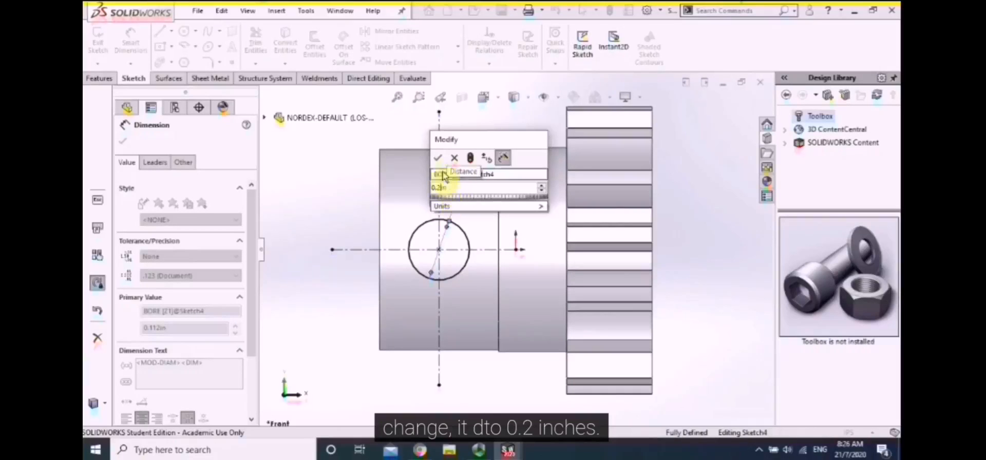
{"action": "left_click", "coordinate": [437, 158]}
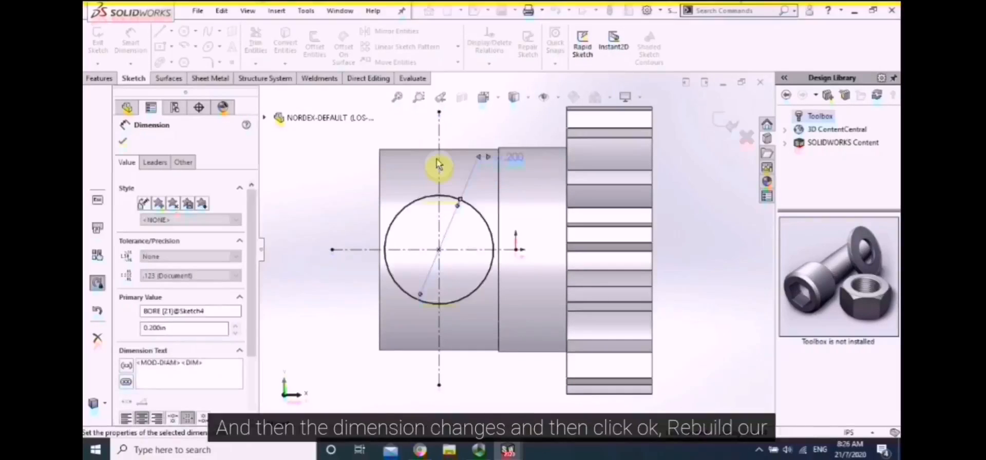
{"action": "left_click", "coordinate": [122, 144]}
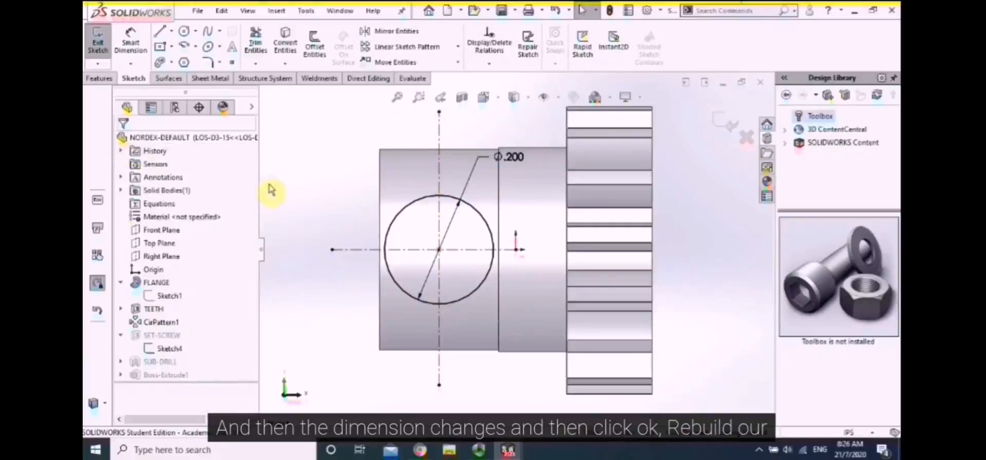
Rebuild the gear to apply the set-screw sketch edit and inspect the hole in the hub
{"action": "left_click", "coordinate": [609, 10]}
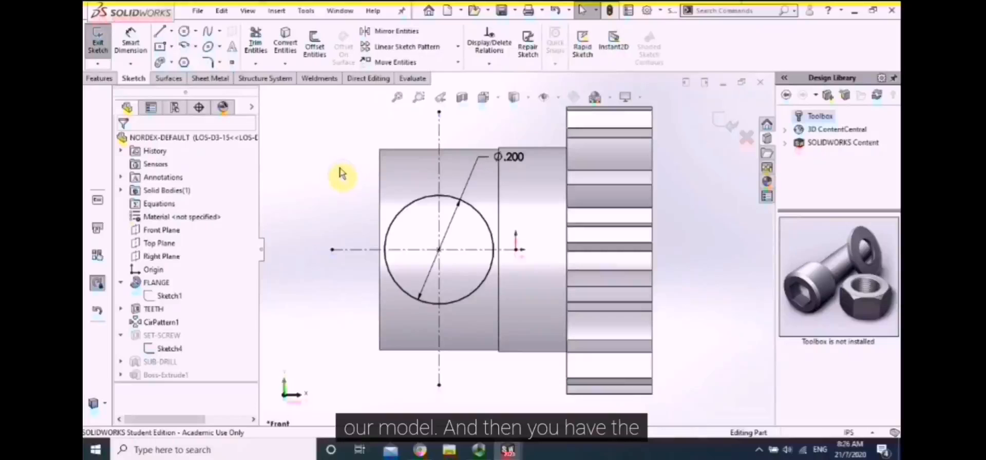
{"action": "middle_click_drag", "start_coordinate": [353, 152], "coordinate": [470, 144]}
{"action": "scroll", "coordinate": [470, 144], "scroll_direction": "up", "scroll_amount": 1}
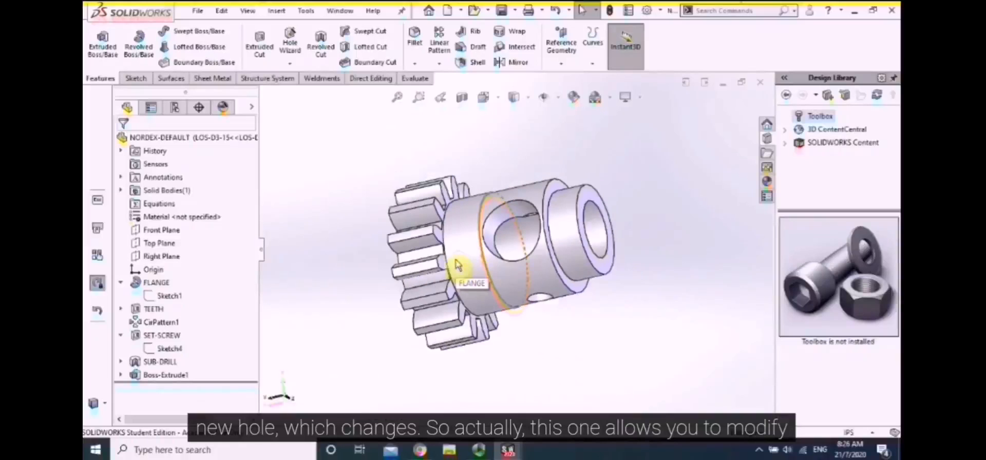
{"action": "middle_click_drag", "start_coordinate": [609, 286], "coordinate": [594, 321]}
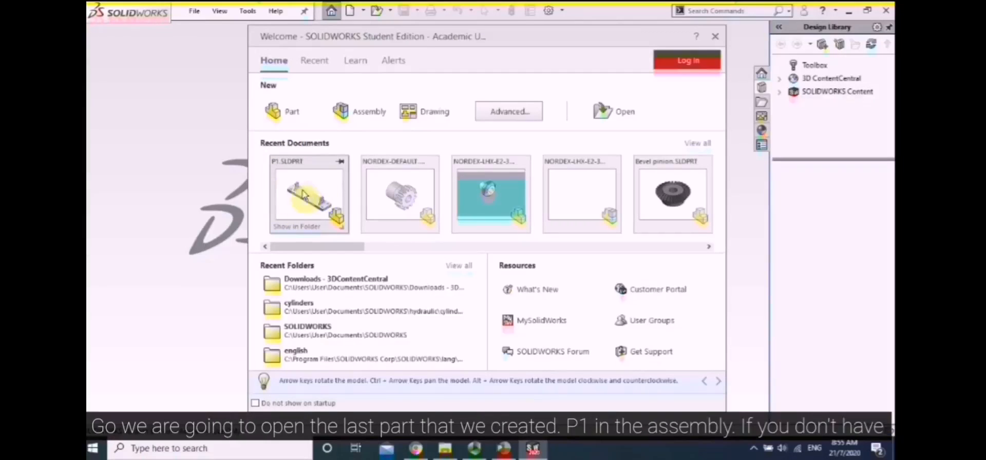
Open the P1.SLDPRT base plate from the recent documents and look over the part
{"action": "left_click", "coordinate": [314, 212]}
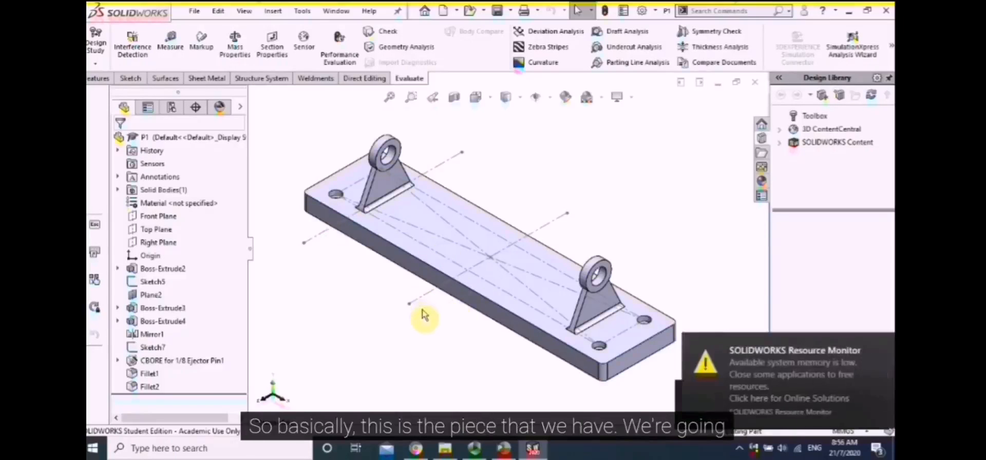
{"action": "scroll", "coordinate": [421, 317], "scroll_direction": "up", "scroll_amount": 1}
{"action": "scroll", "coordinate": [422, 317], "scroll_direction": "down", "scroll_amount": 1}
{"action": "scroll", "coordinate": [421, 317], "scroll_direction": "up", "scroll_amount": 1}
{"action": "scroll", "coordinate": [448, 300], "scroll_direction": "down", "scroll_amount": 1}
{"action": "scroll", "coordinate": [651, 275], "scroll_direction": "up", "scroll_amount": 2}
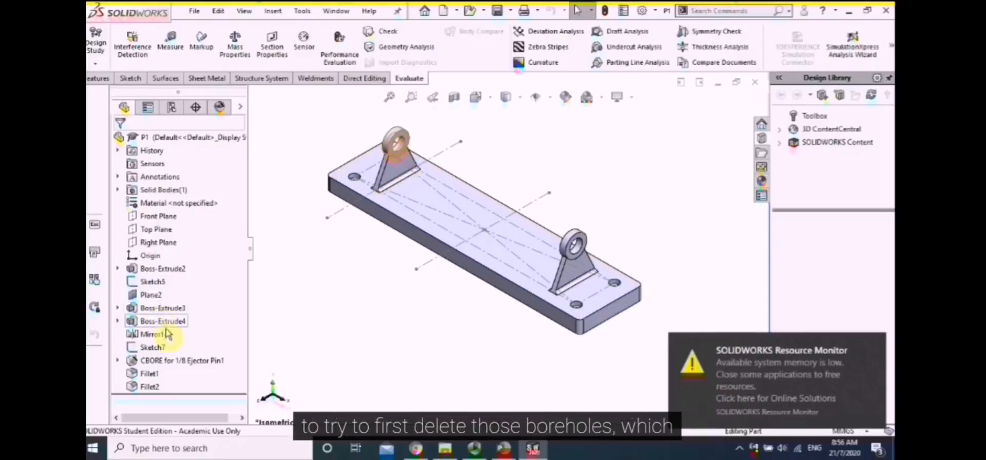
Delete the CBORE for 1/8 Ejector Pin1 hole feature and the construction sketch Sketch7 on the plate's upper face
{"action": "left_click", "coordinate": [170, 360]}
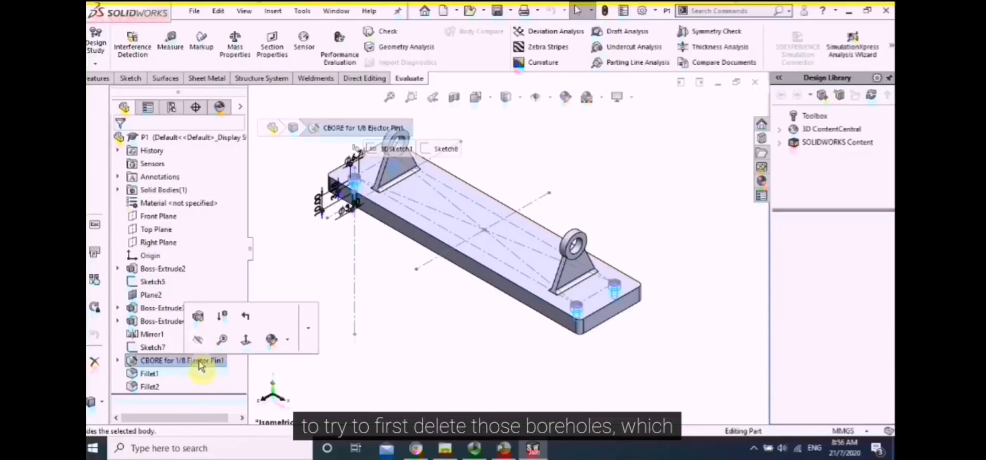
{"action": "key", "text": "Delete"}
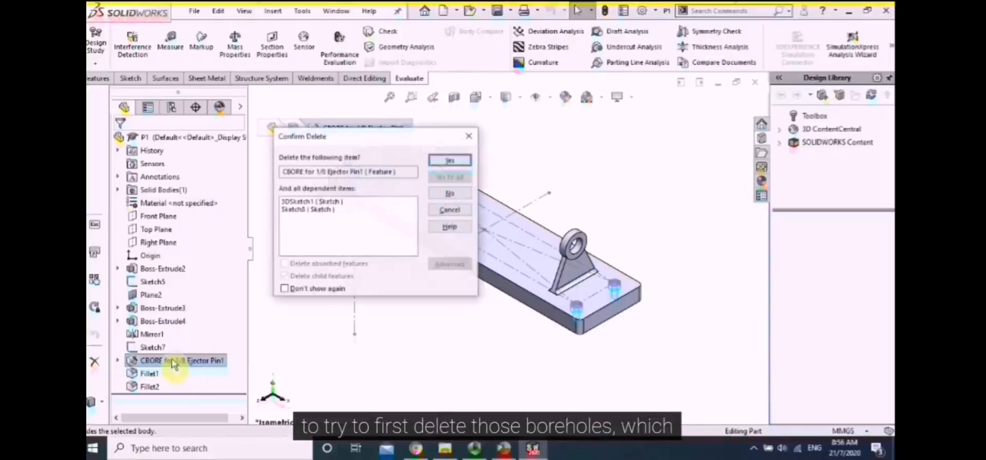
{"action": "left_click", "coordinate": [449, 160]}
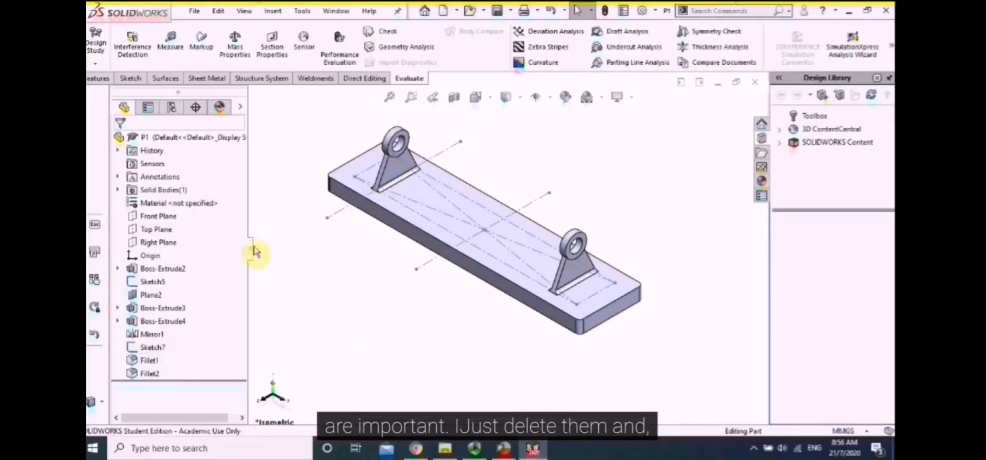
{"action": "left_click", "coordinate": [366, 174]}
{"action": "key", "text": "Delete"}
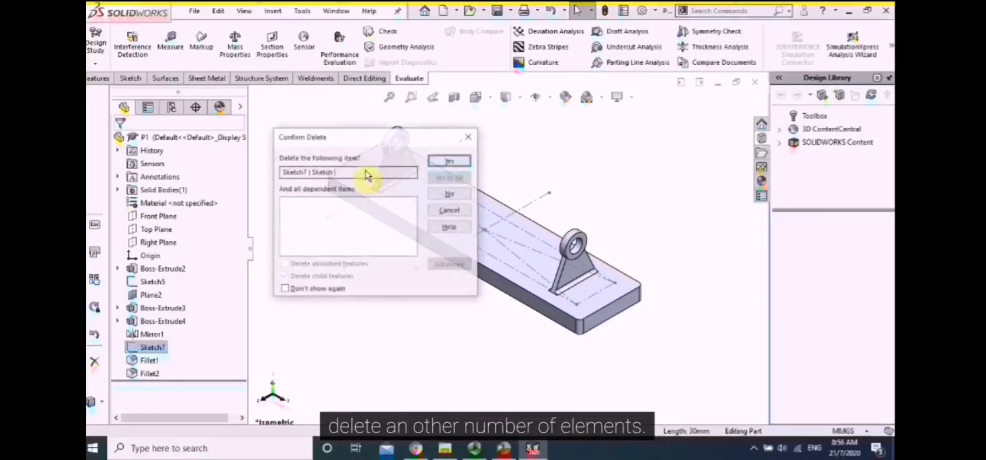
{"action": "left_click", "coordinate": [447, 161]}
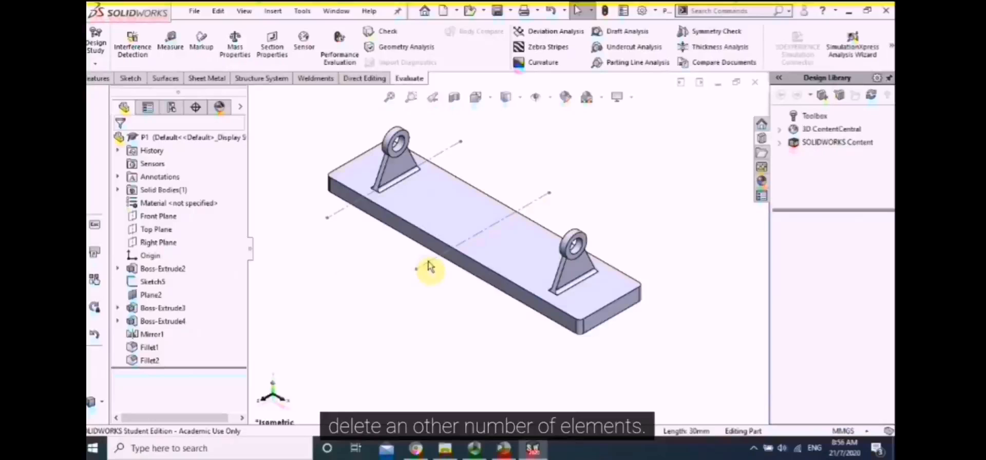
{"action": "left_click", "coordinate": [342, 215]}
{"action": "key", "text": "Delete"}
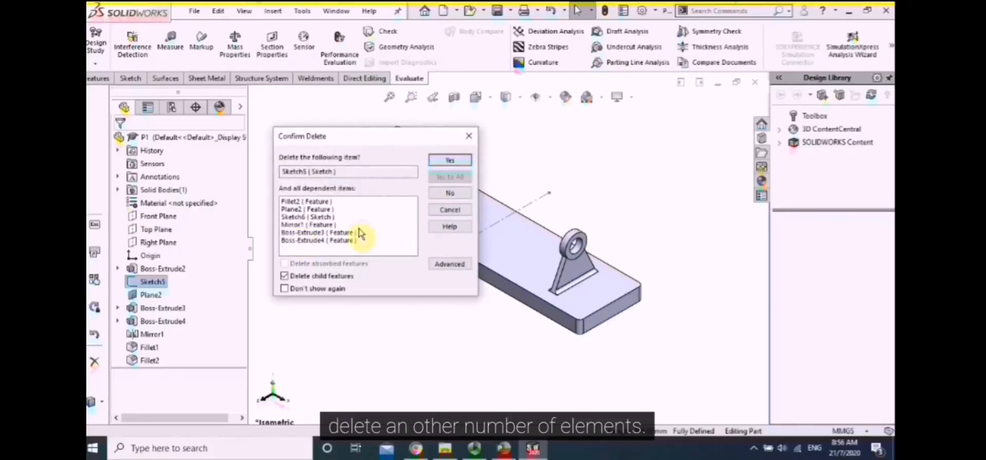
{"action": "left_click", "coordinate": [450, 197]}
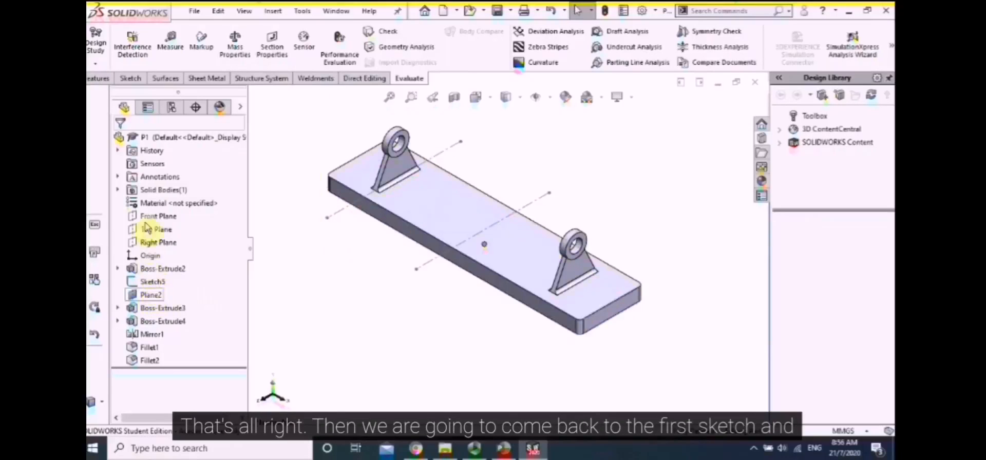
Set the base plate's length in Sketch4 of Boss-Extrude2 to 165 mm and rebuild the part
{"action": "left_click", "coordinate": [117, 268]}
{"action": "left_click", "coordinate": [163, 281]}
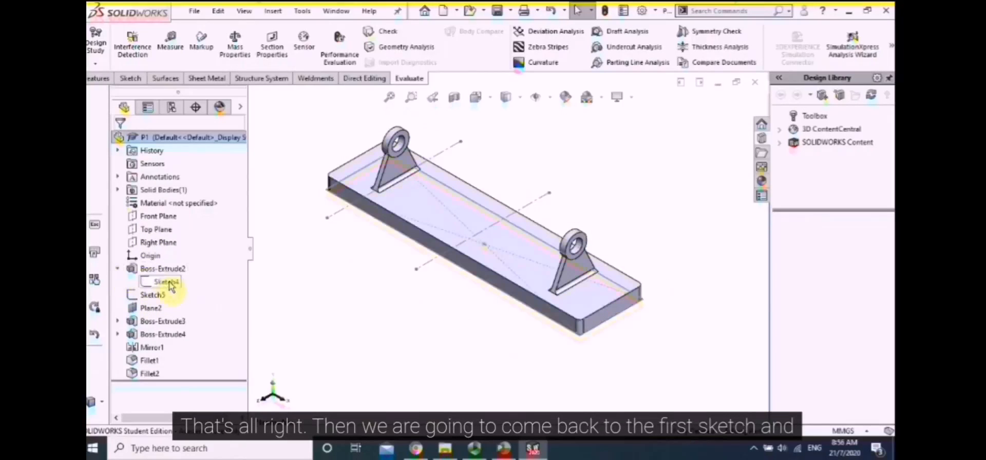
{"action": "left_click", "coordinate": [431, 291]}
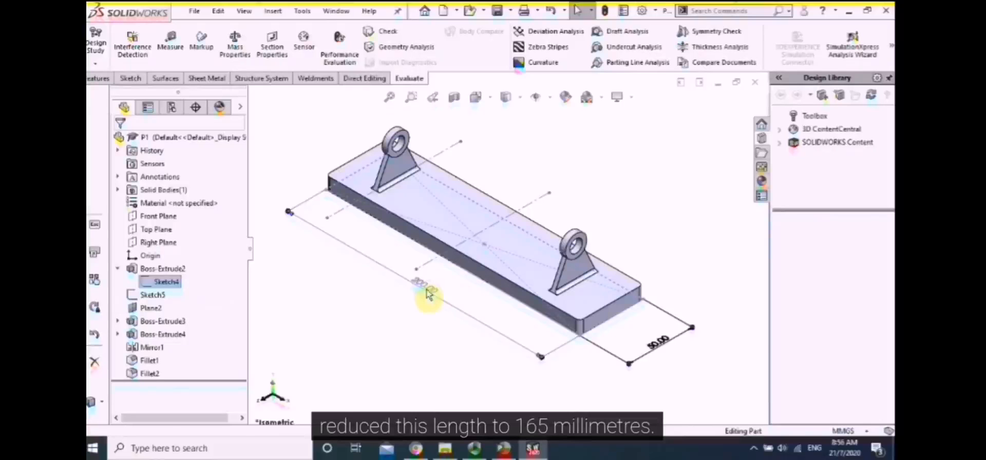
{"action": "double_click", "coordinate": [431, 293]}
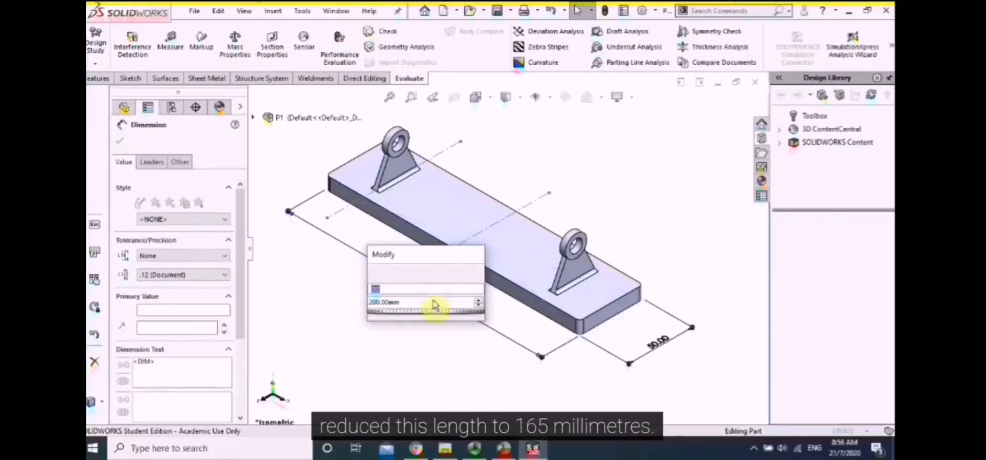
{"action": "left_click", "coordinate": [414, 304]}
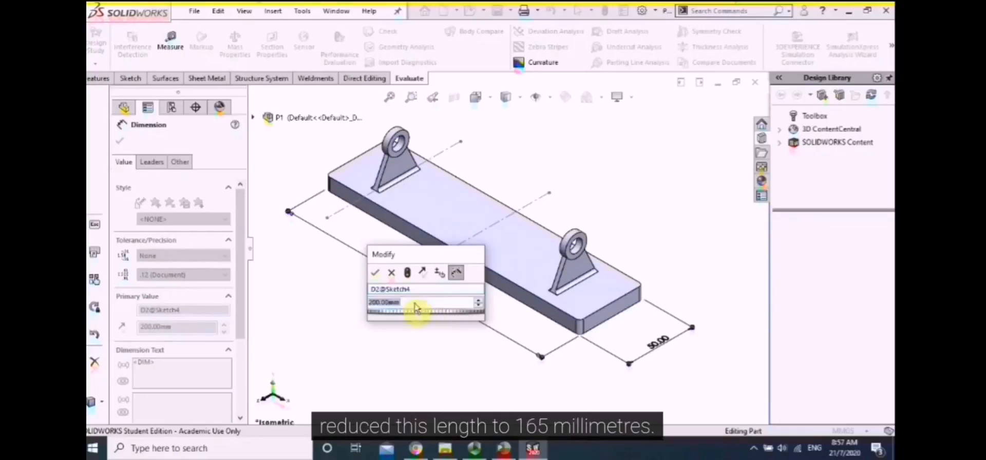
{"action": "key", "text": "BackSpace"}
{"action": "key", "text": "BackSpace"}
{"action": "key", "text": "BackSpace"}
{"action": "key", "text": "BackSpace"}
{"action": "key", "text": "BackSpace"}
{"action": "key", "text": "BackSpace"}
{"action": "key", "text": "BackSpace"}
{"action": "key", "text": "BackSpace"}
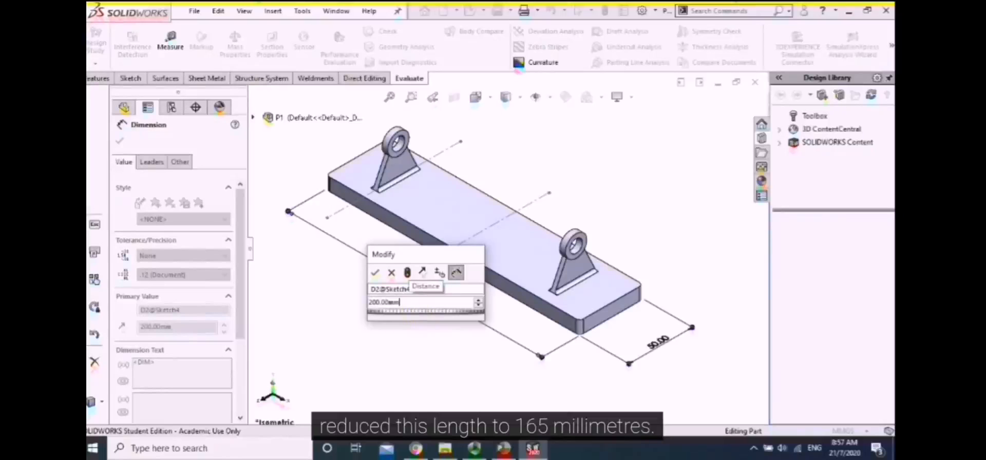
{"action": "type", "text": "165"}
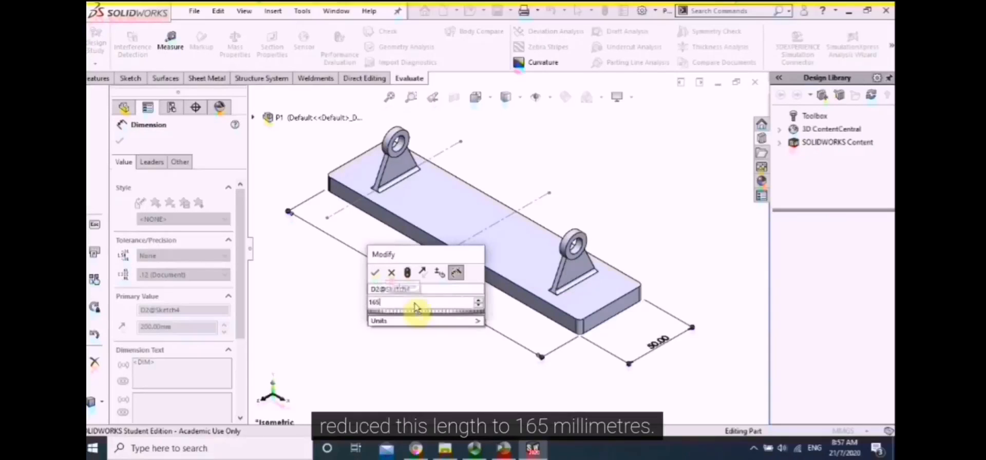
{"action": "type", "text": " mm"}
{"action": "key", "text": "Return"}
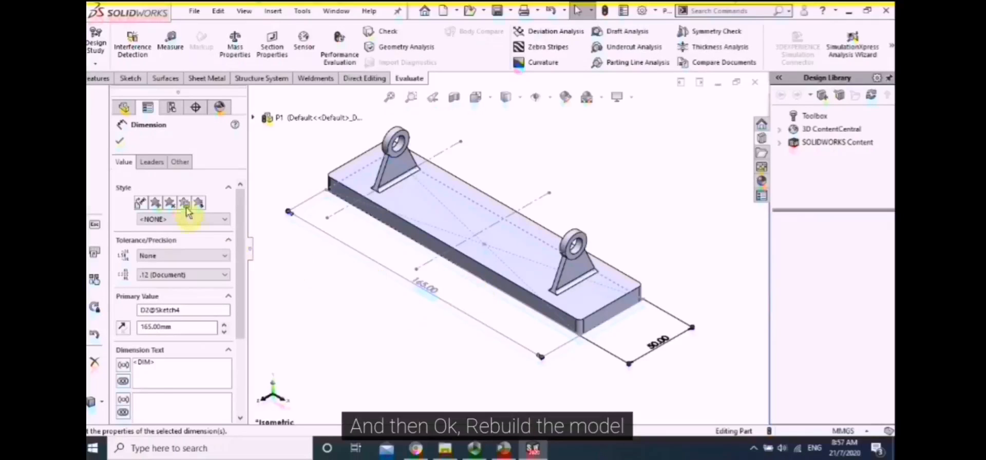
{"action": "left_click", "coordinate": [119, 141]}
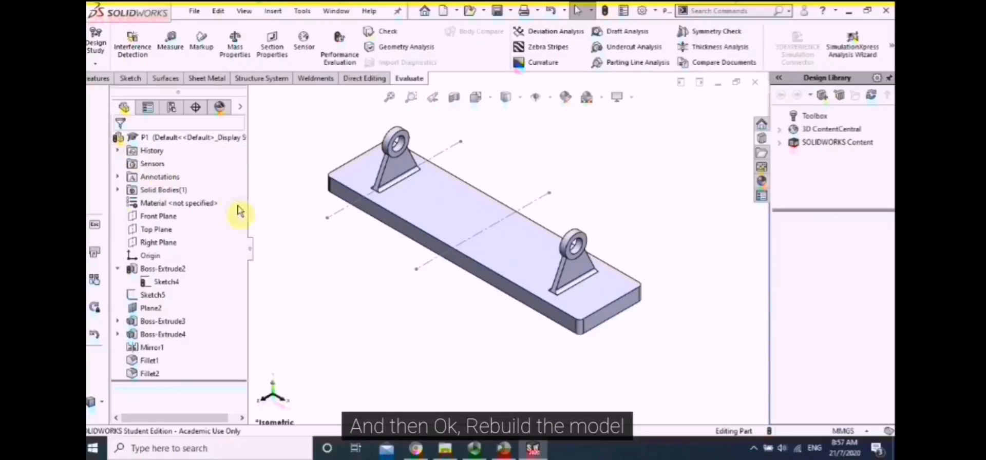
{"action": "left_click", "coordinate": [606, 12]}
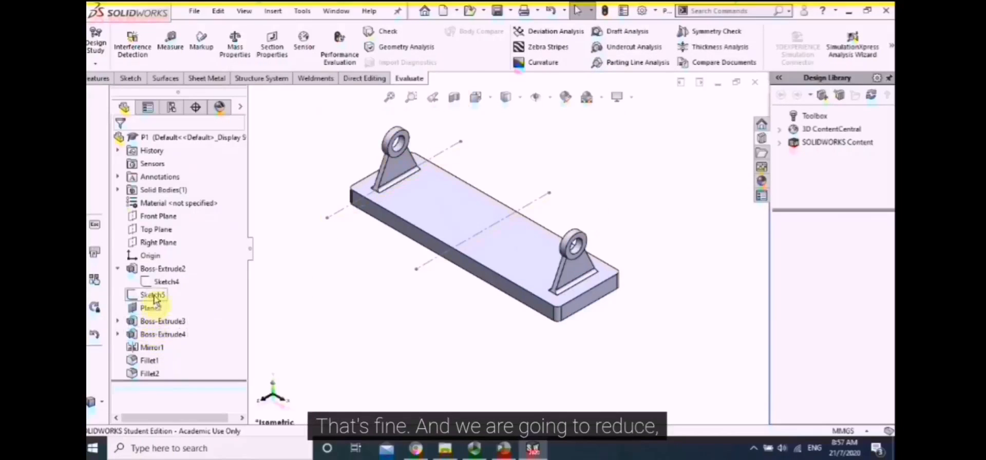
Examine the plate and the dimensions of Sketch4, Sketch5, Boss-Extrude3 and Boss-Extrude4 to locate the plate's height
{"action": "scroll", "coordinate": [569, 303], "scroll_direction": "down", "scroll_amount": 3}
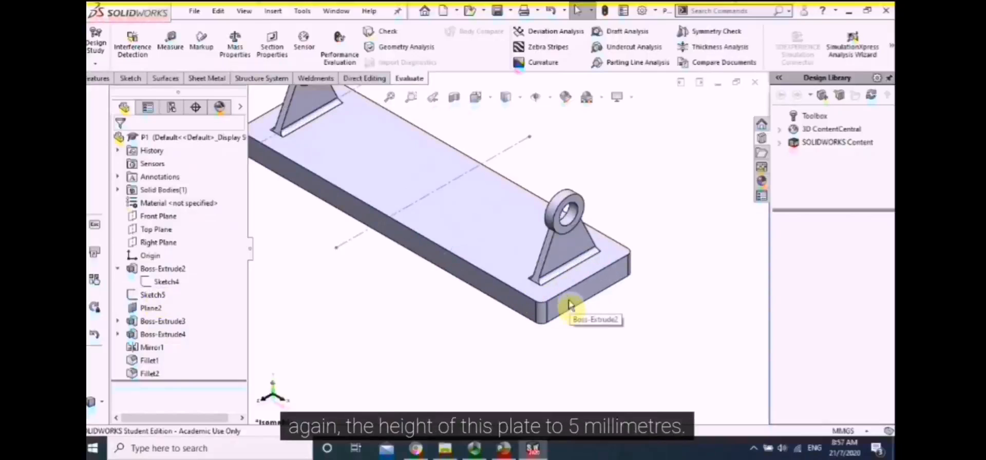
{"action": "scroll", "coordinate": [534, 288], "scroll_direction": "up", "scroll_amount": 3}
{"action": "scroll", "coordinate": [430, 231], "scroll_direction": "down", "scroll_amount": 3}
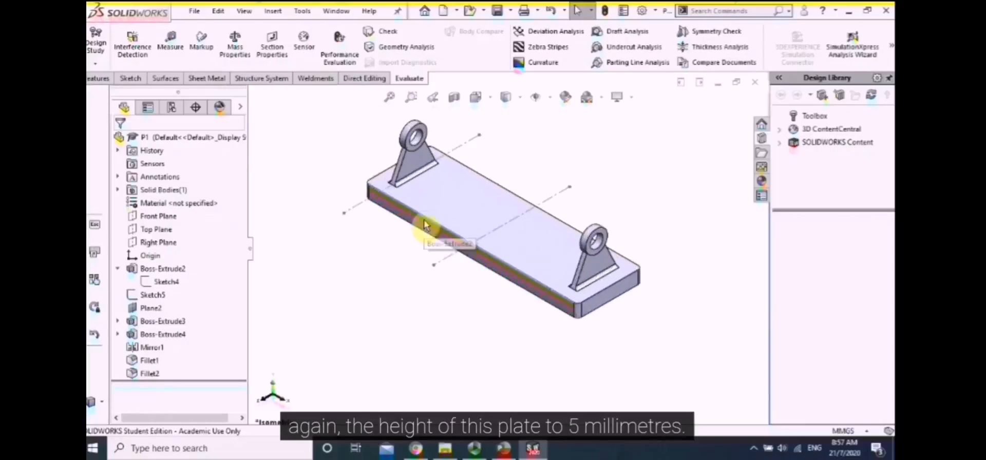
{"action": "left_click", "coordinate": [163, 281]}
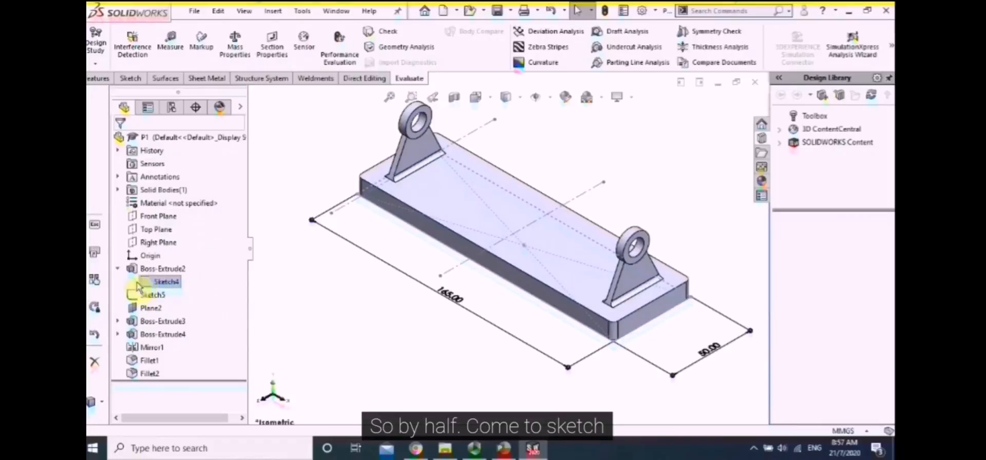
{"action": "left_click", "coordinate": [153, 295]}
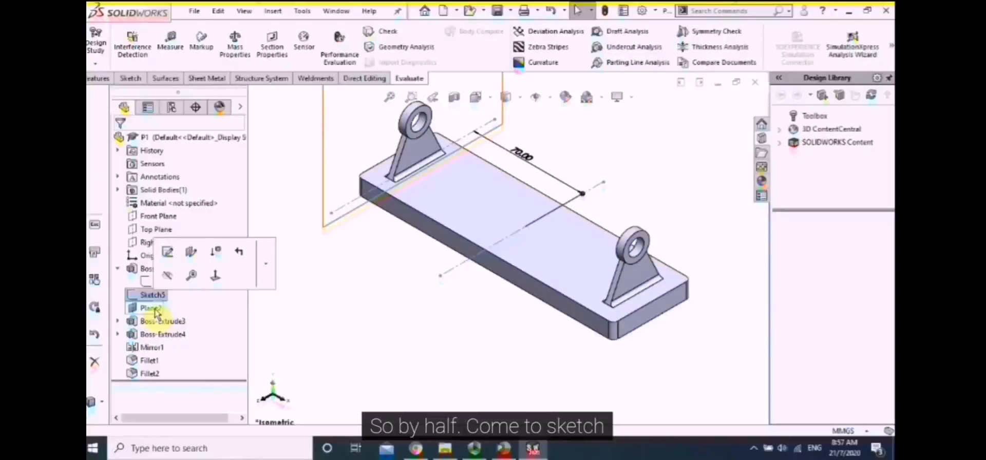
{"action": "left_click", "coordinate": [157, 322]}
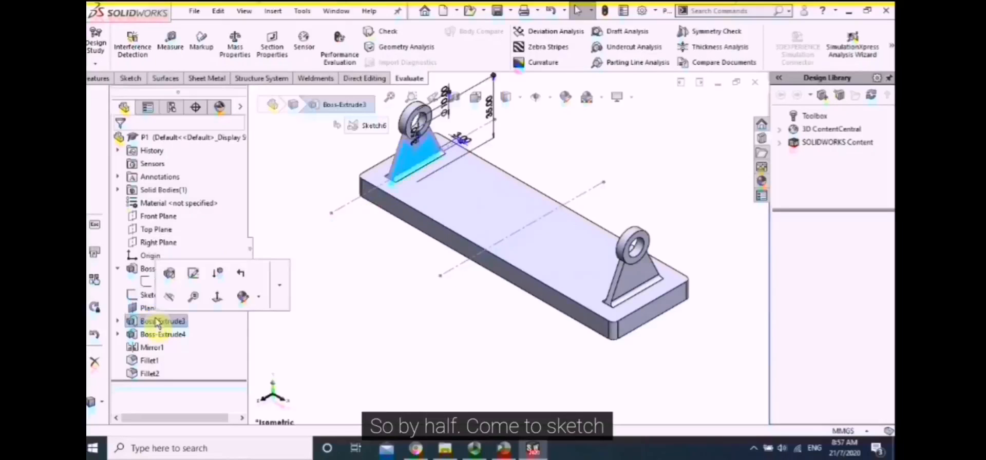
{"action": "left_click", "coordinate": [164, 334]}
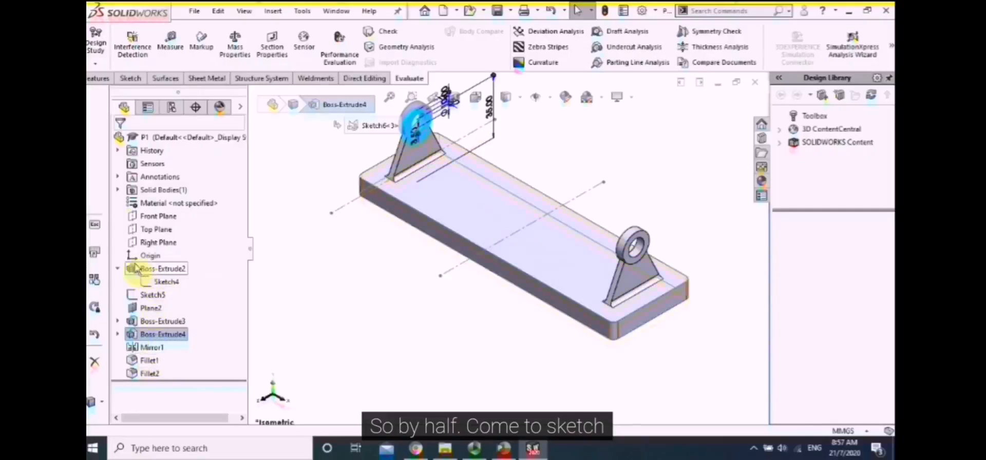
{"action": "left_click", "coordinate": [118, 268]}
{"action": "left_click", "coordinate": [150, 282]}
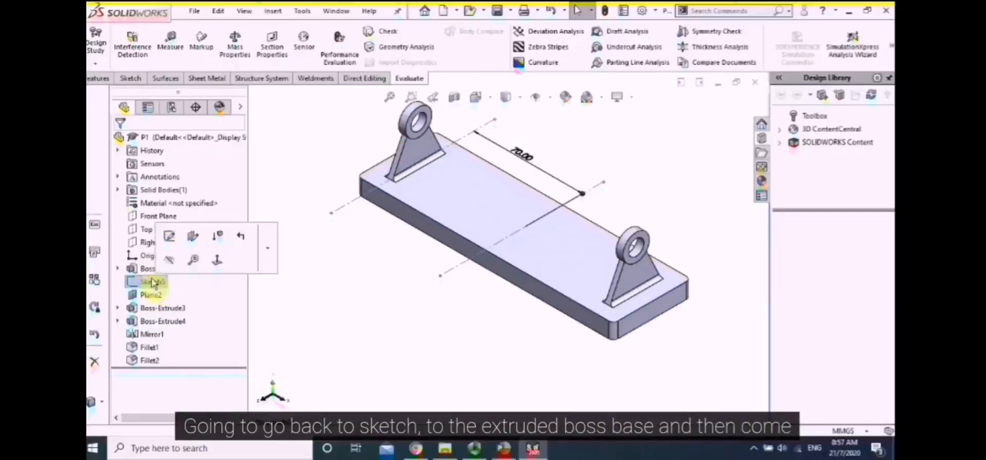
Set the extrusion height of the base plate, Boss-Extrude2, to 5 mm
{"action": "left_click", "coordinate": [143, 270]}
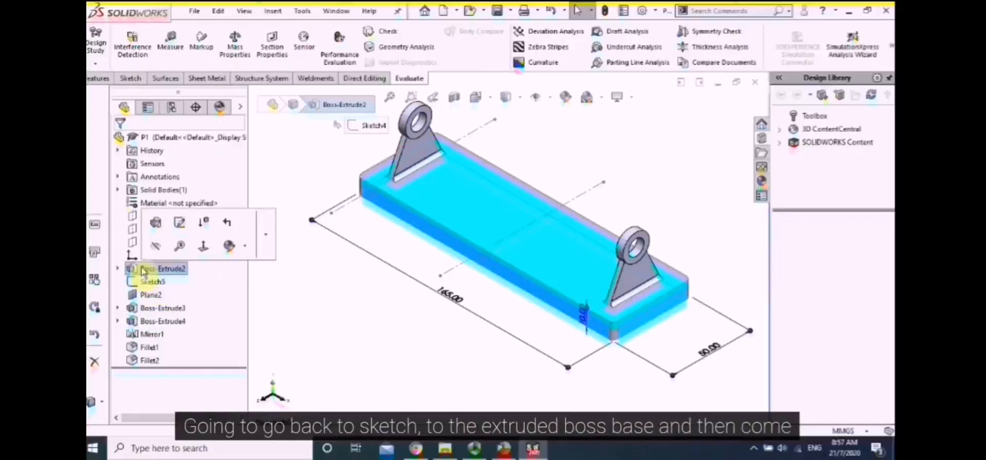
{"action": "left_click", "coordinate": [580, 319]}
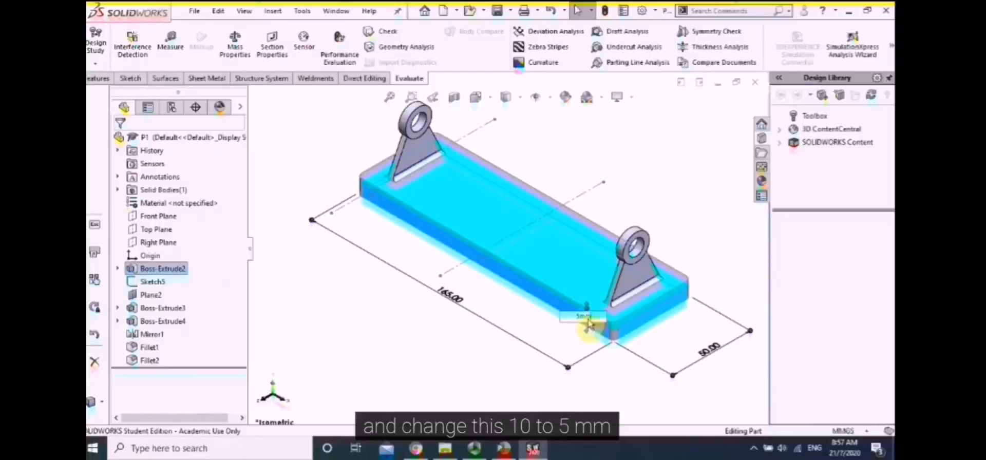
{"action": "key", "text": "Return"}
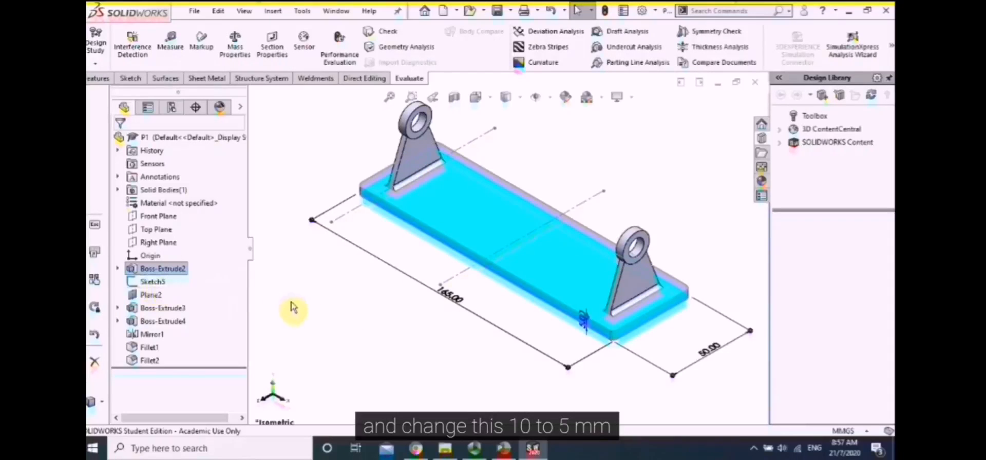
{"action": "left_click", "coordinate": [325, 145]}
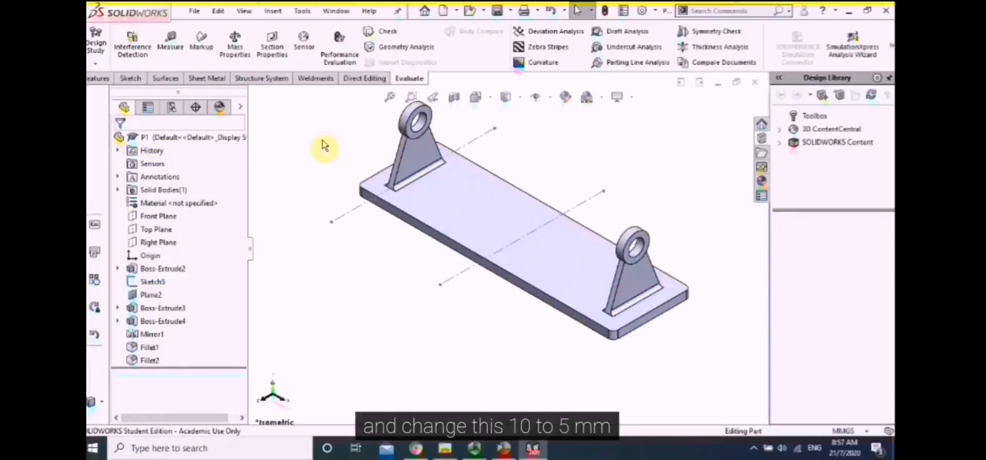
Review the Mirror1, Boss-Extrude4, Boss-Extrude3 and Plane2 features and look over the thinner base plate
{"action": "left_click", "coordinate": [148, 339]}
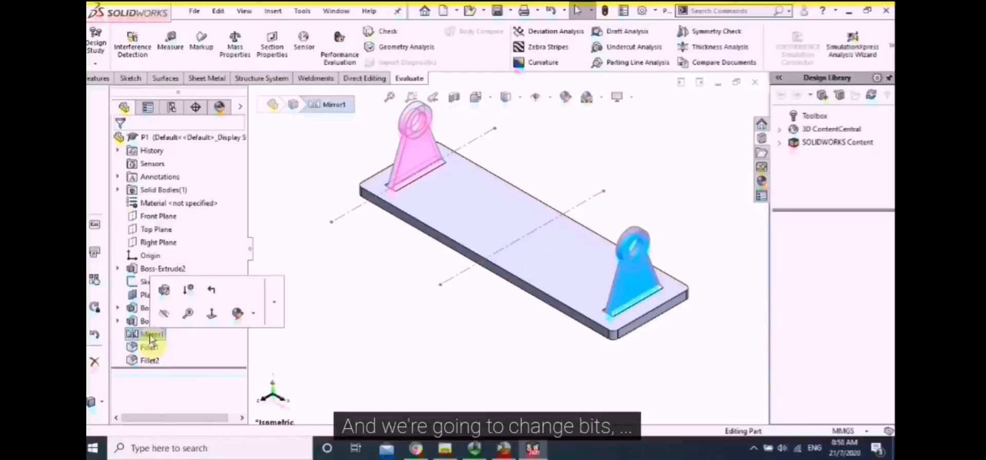
{"action": "left_click", "coordinate": [305, 373]}
{"action": "left_click", "coordinate": [158, 322]}
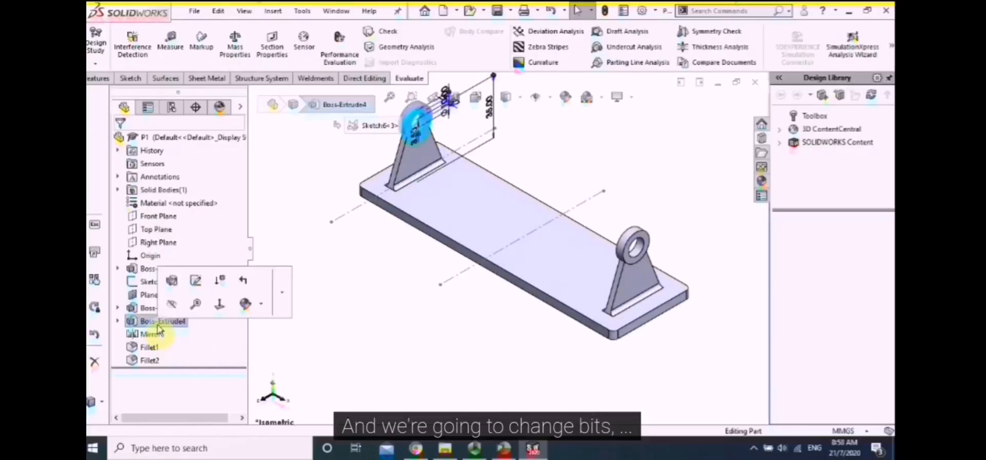
{"action": "left_click", "coordinate": [145, 306]}
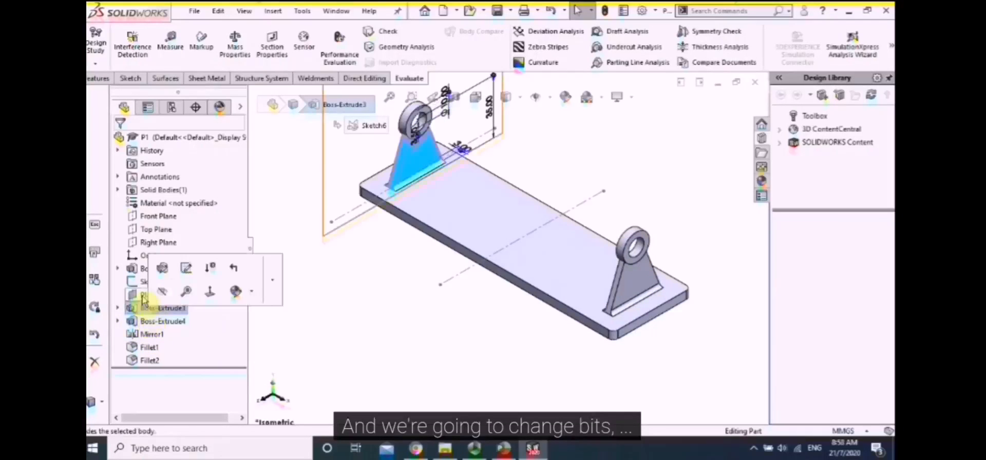
{"action": "left_click", "coordinate": [146, 293]}
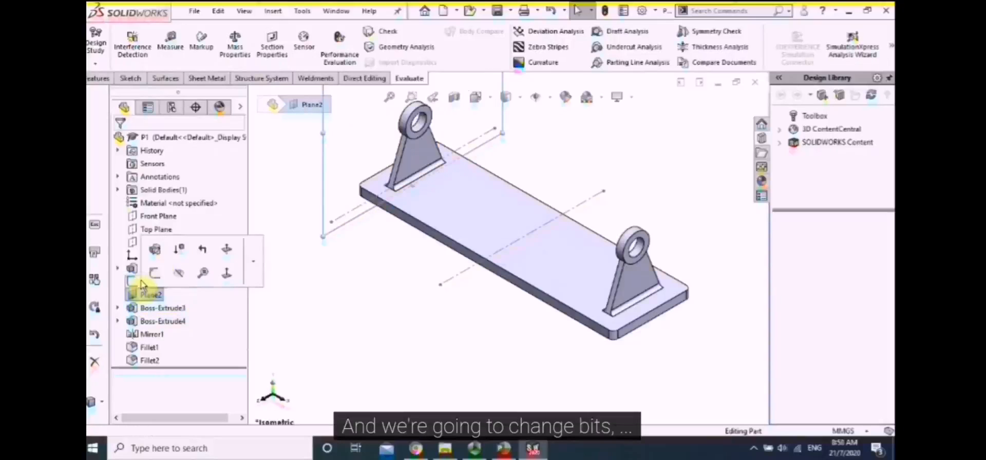
{"action": "left_click", "coordinate": [336, 303]}
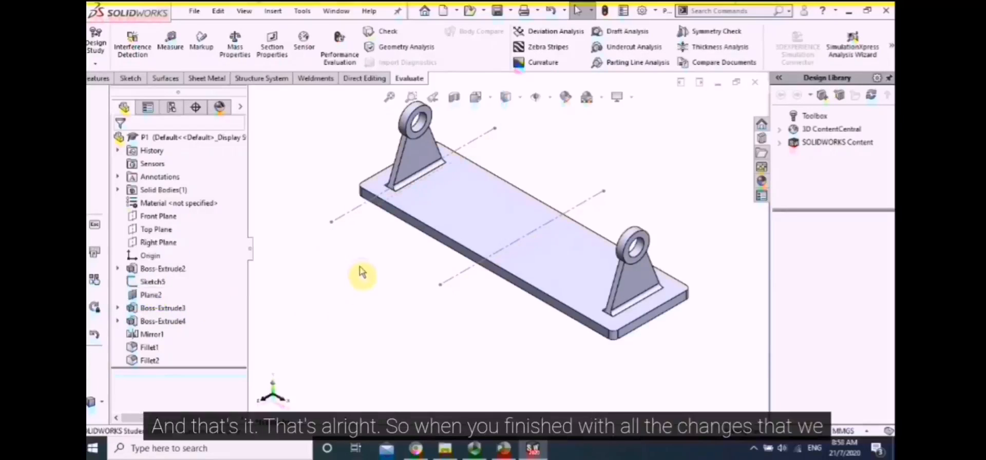
{"action": "scroll", "coordinate": [360, 267], "scroll_direction": "up", "scroll_amount": 2}
{"action": "scroll", "coordinate": [361, 272], "scroll_direction": "up", "scroll_amount": 1}
{"action": "scroll", "coordinate": [584, 275], "scroll_direction": "down", "scroll_amount": 1}
{"action": "scroll", "coordinate": [557, 227], "scroll_direction": "down", "scroll_amount": 1}
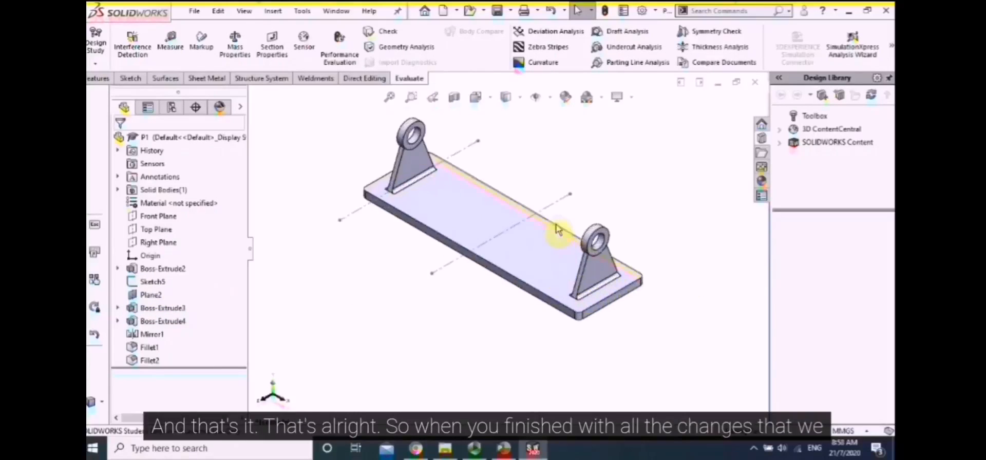
Launch the SimulationXpress Analysis Wizard for the P1 part and advance past the welcome page to the fixtures stage
{"action": "left_click", "coordinate": [98, 78]}
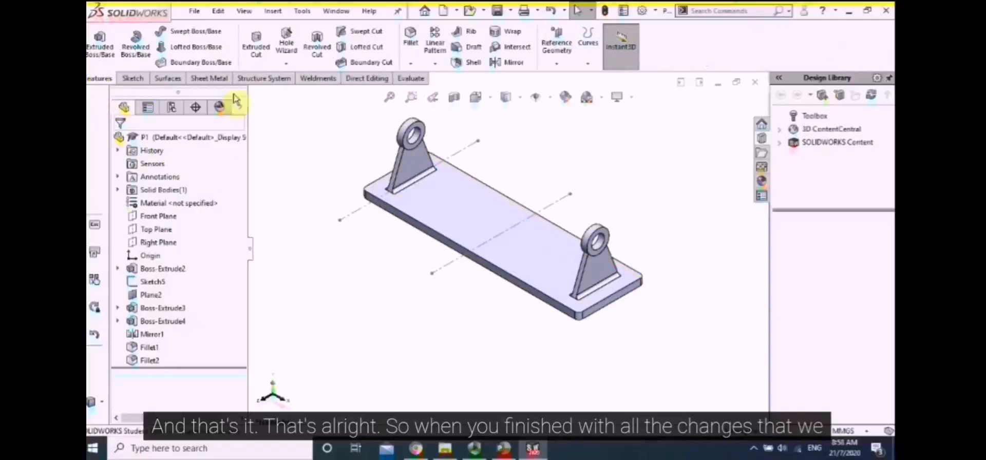
{"action": "left_click", "coordinate": [411, 78]}
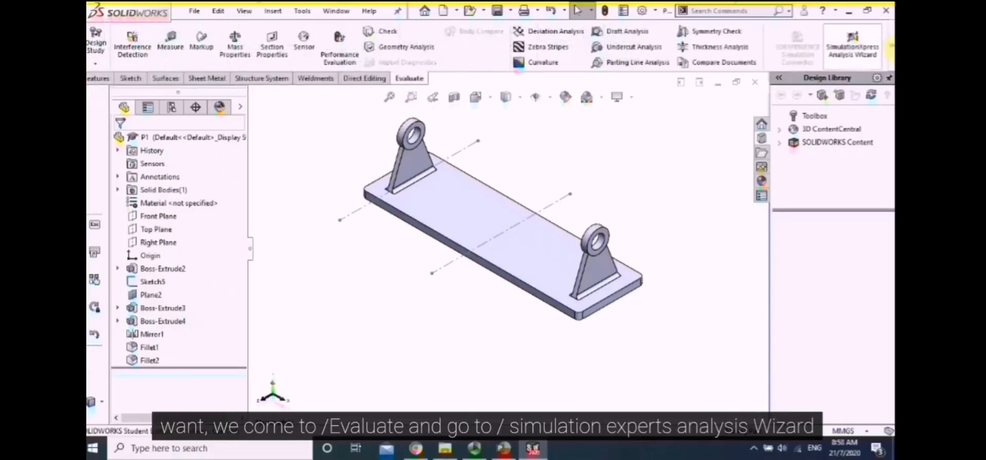
{"action": "left_click", "coordinate": [853, 44]}
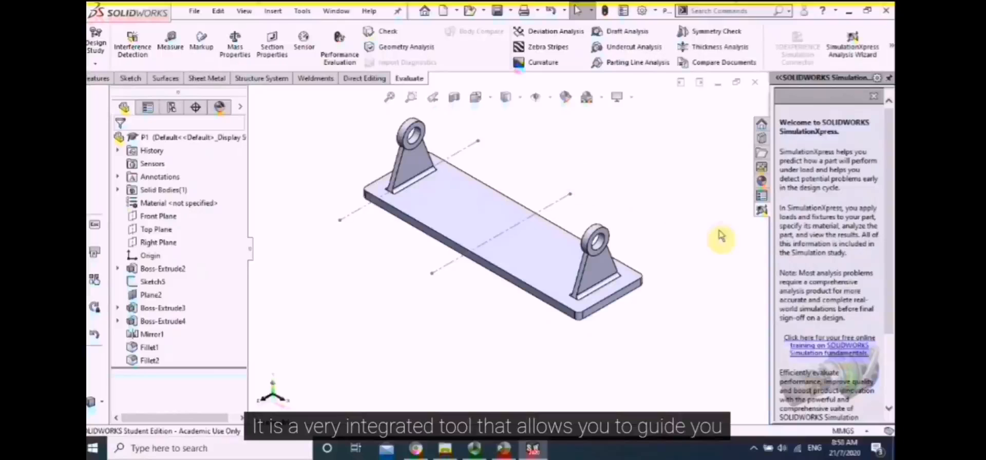
{"action": "scroll", "coordinate": [867, 215], "scroll_direction": "down", "scroll_amount": 4}
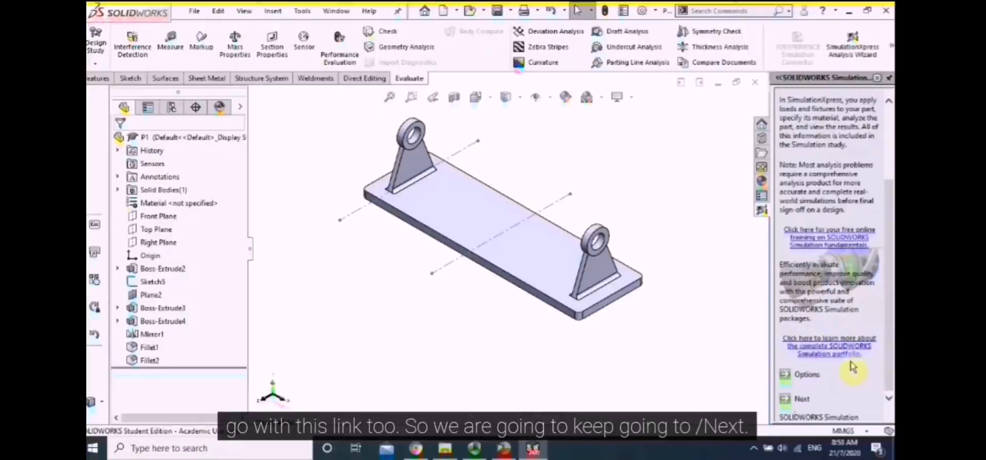
{"action": "left_click", "coordinate": [799, 401]}
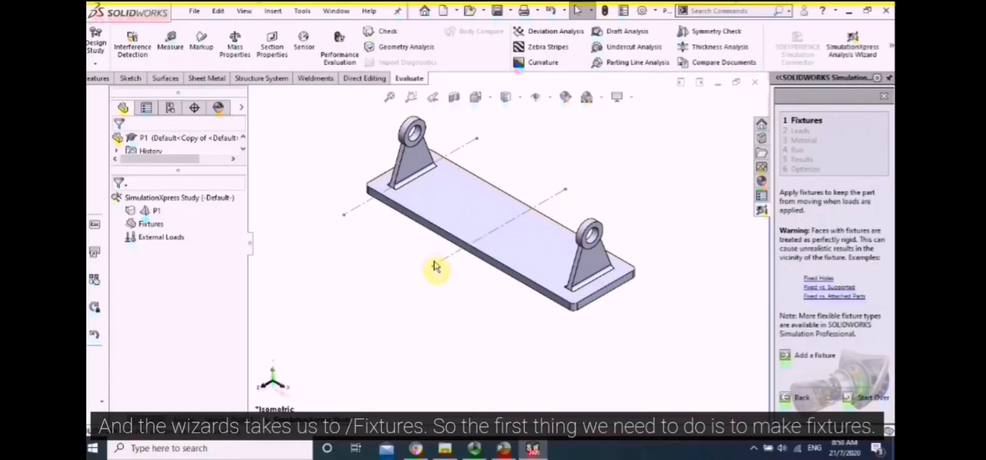
Add a fixed-geometry fixture on the underside of the base plate and its short end face
{"action": "middle_click_drag", "start_coordinate": [480, 279], "coordinate": [611, 257]}
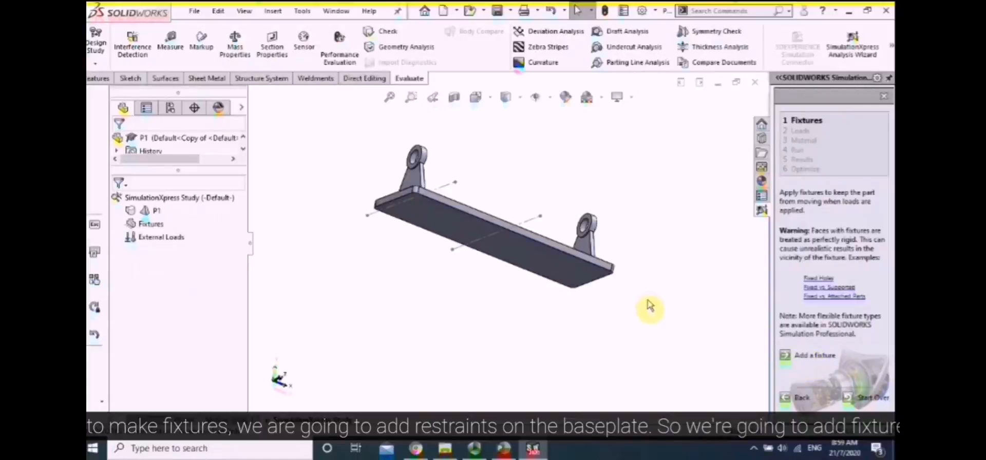
{"action": "left_click", "coordinate": [812, 357]}
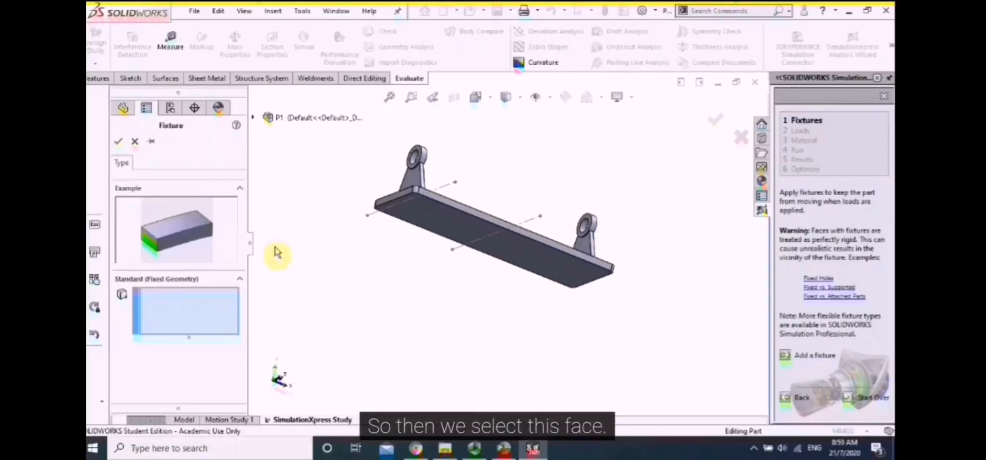
{"action": "left_click", "coordinate": [532, 255]}
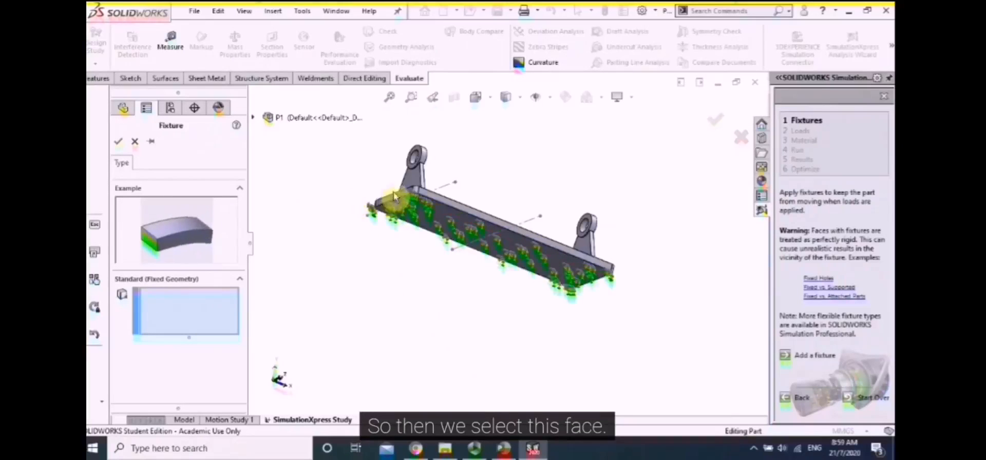
{"action": "left_click", "coordinate": [436, 217]}
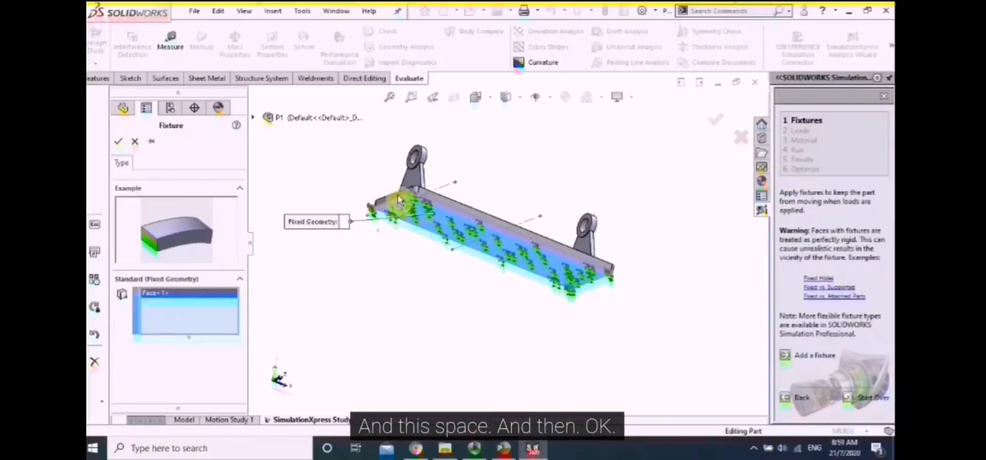
{"action": "left_click", "coordinate": [377, 205]}
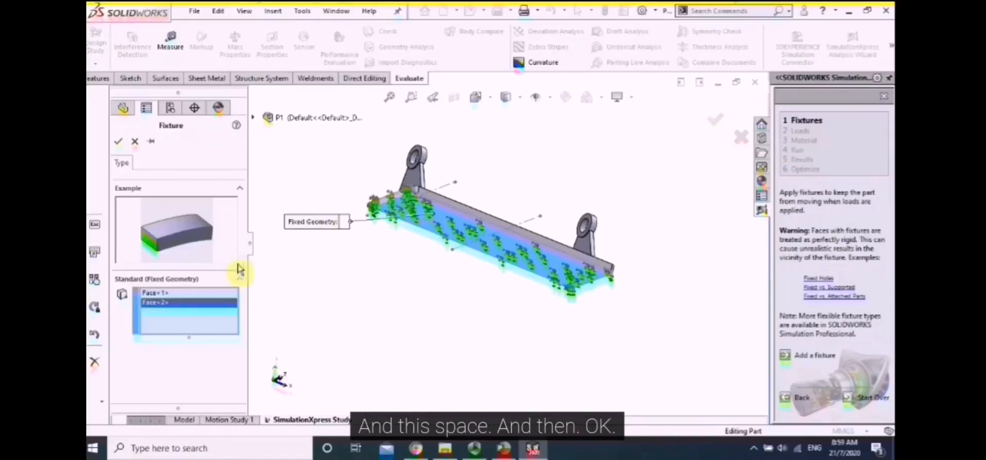
{"action": "left_click", "coordinate": [118, 141]}
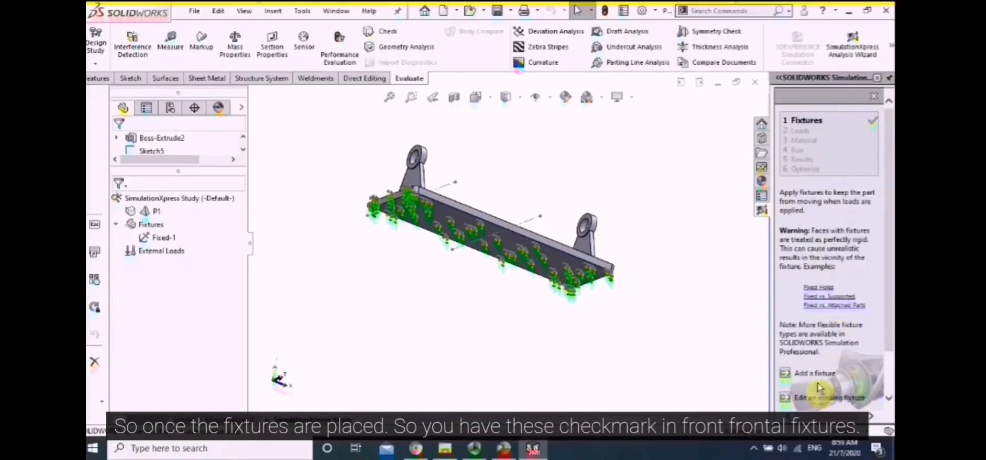
Proceed to the loads stage and start a pressure load normal to the triangular faces of both bracket supports
{"action": "scroll", "coordinate": [782, 388], "scroll_direction": "down", "scroll_amount": 2}
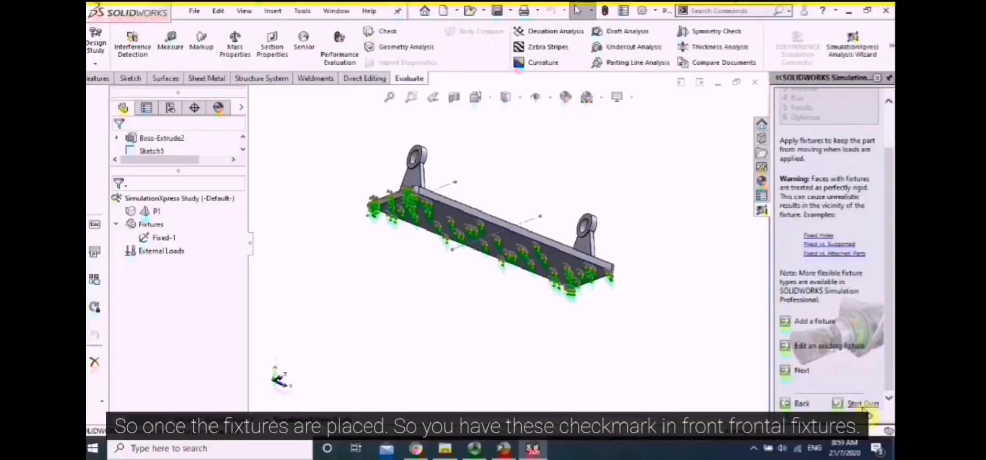
{"action": "left_click", "coordinate": [801, 370]}
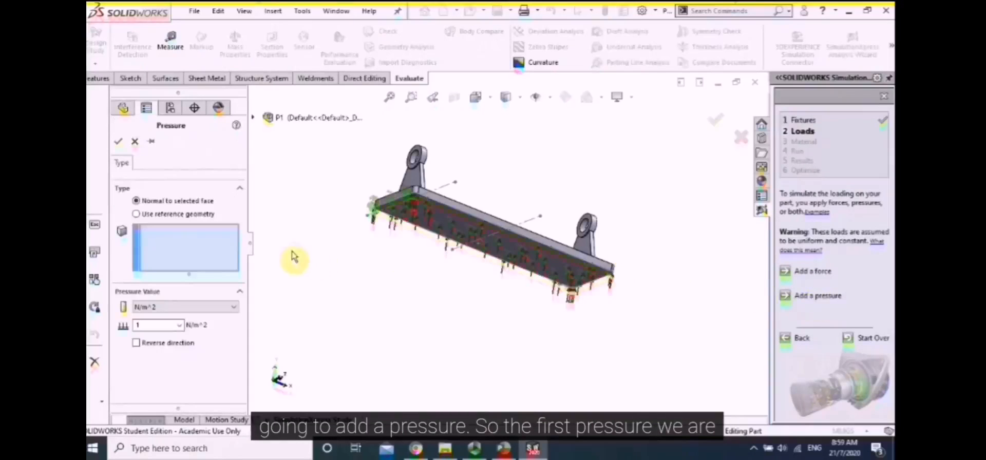
{"action": "middle_click_drag", "start_coordinate": [620, 248], "coordinate": [555, 279]}
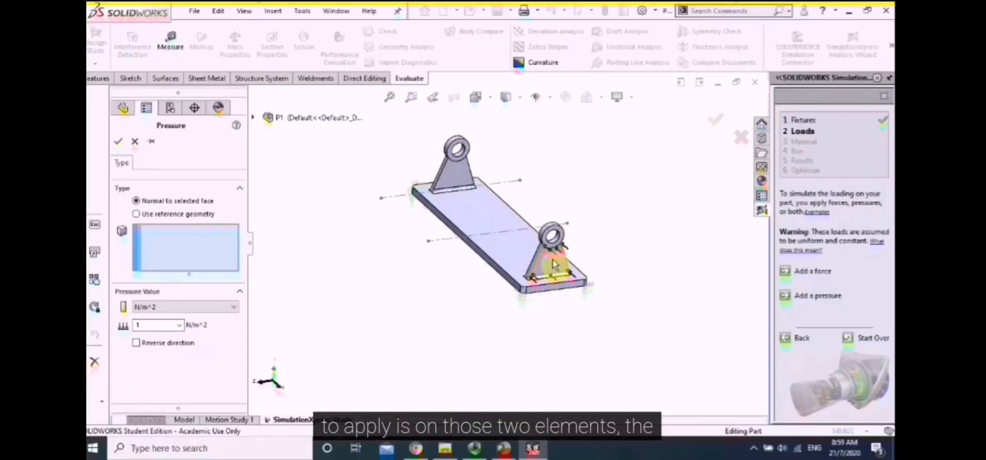
{"action": "left_click", "coordinate": [555, 272]}
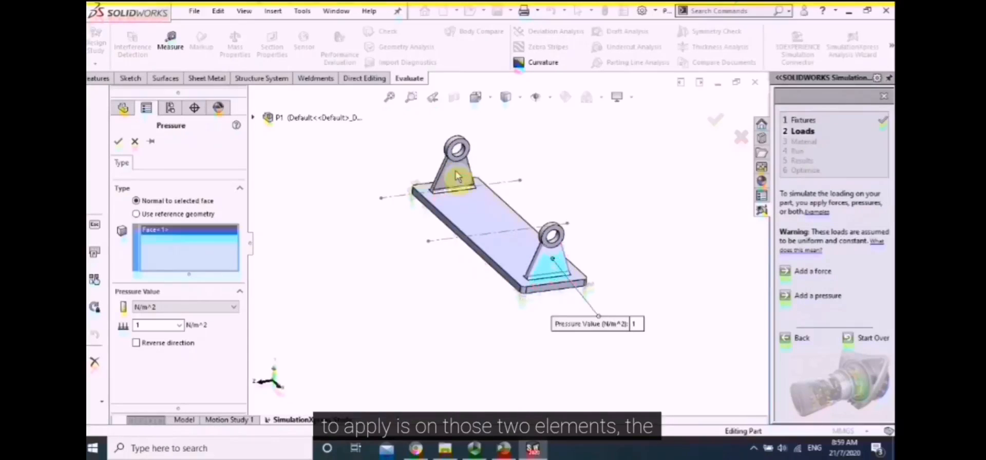
{"action": "left_click", "coordinate": [463, 182]}
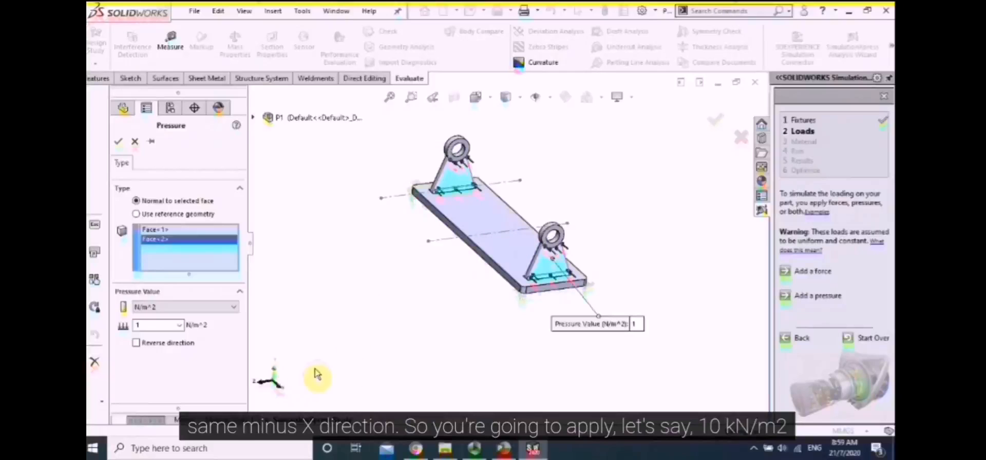
Try a pressure value of 10 000 N/m^2 on the two support faces, and accept the pressure load at 1 N/m^2
{"action": "double_click", "coordinate": [154, 325]}
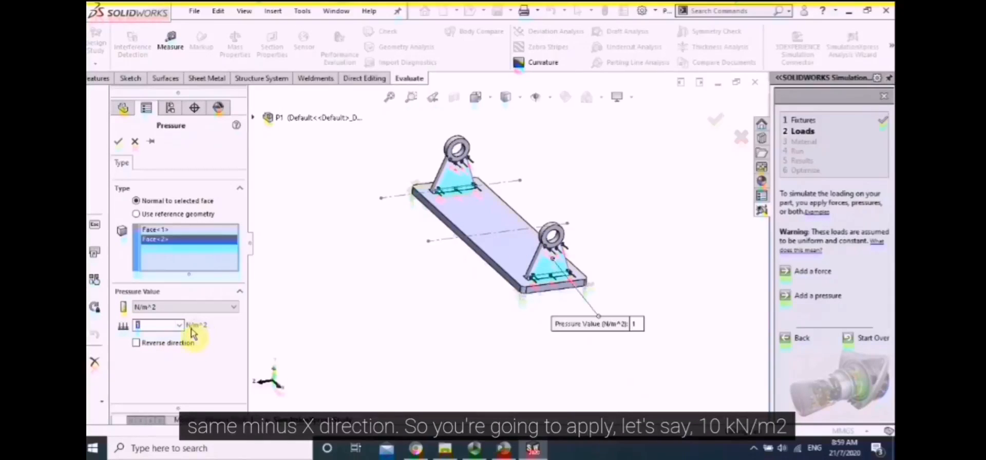
{"action": "left_click", "coordinate": [194, 308]}
{"action": "left_click", "coordinate": [192, 310]}
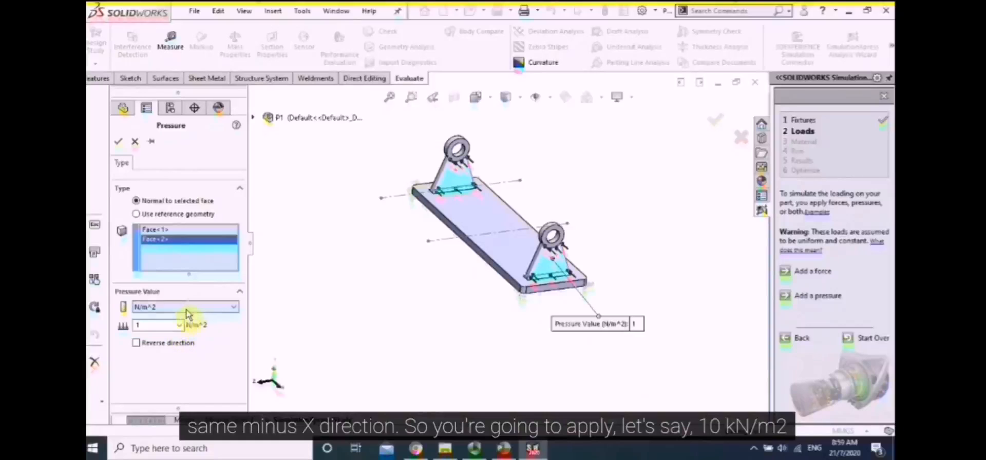
{"action": "double_click", "coordinate": [152, 324]}
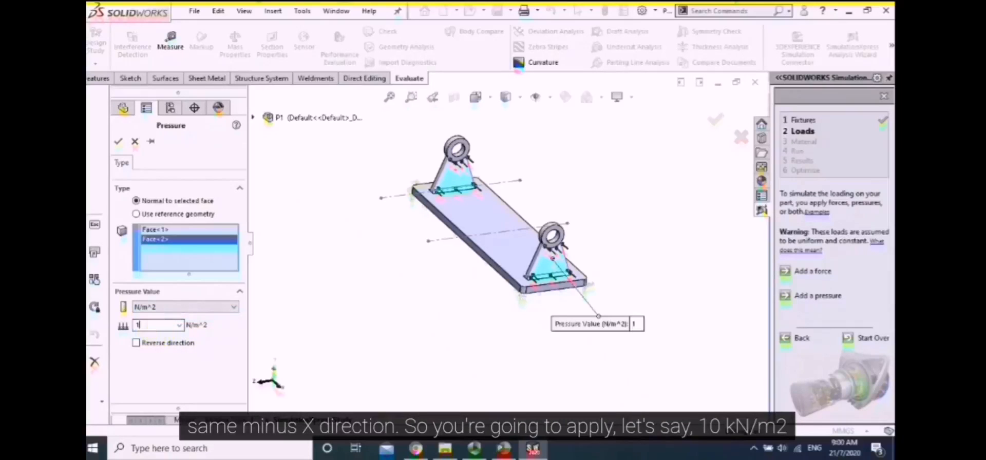
{"action": "type", "text": "000"}
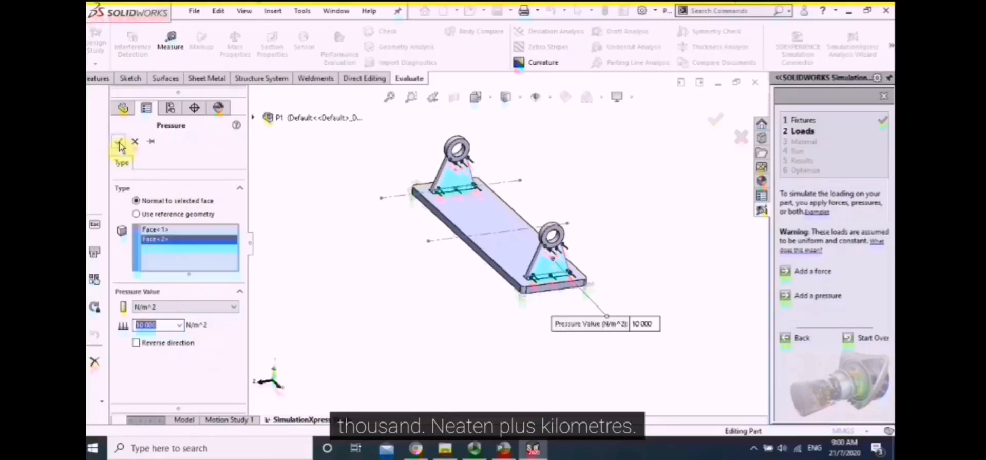
{"action": "type", "text": "01"}
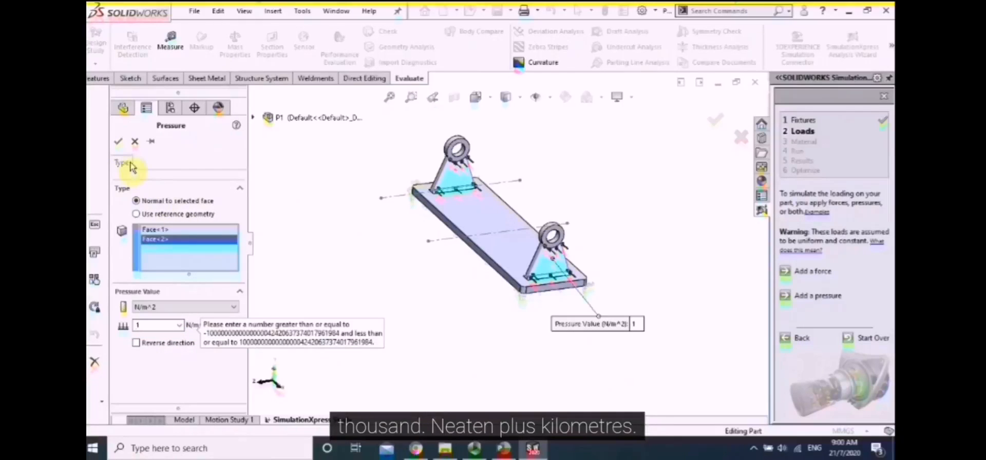
{"action": "left_click", "coordinate": [117, 144]}
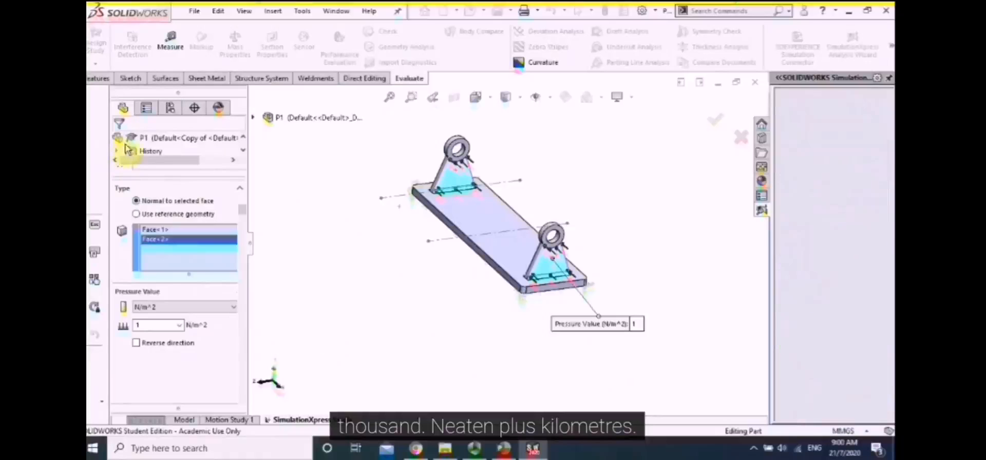
Start a force load in SI units, normal to the flat front faces of the rings on both supports
{"action": "scroll", "coordinate": [560, 239], "scroll_direction": "down", "scroll_amount": 1}
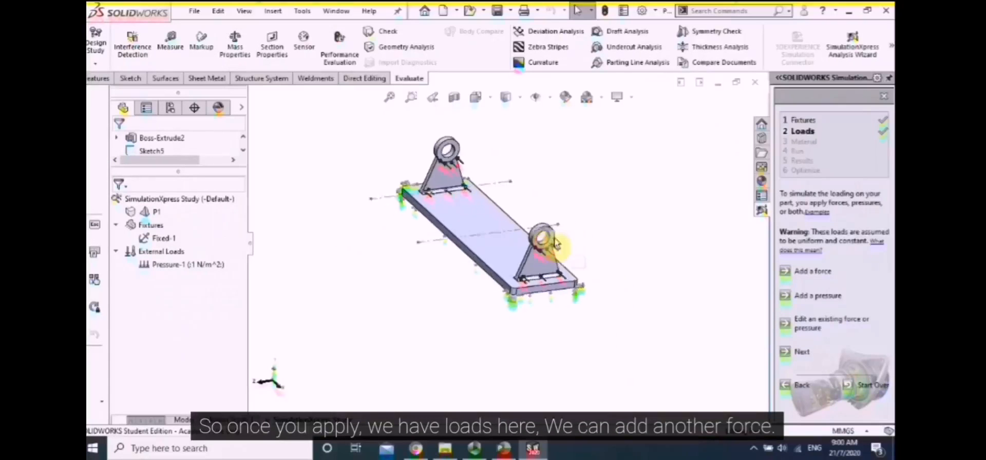
{"action": "scroll", "coordinate": [554, 240], "scroll_direction": "up", "scroll_amount": 3}
{"action": "scroll", "coordinate": [538, 247], "scroll_direction": "down", "scroll_amount": 3}
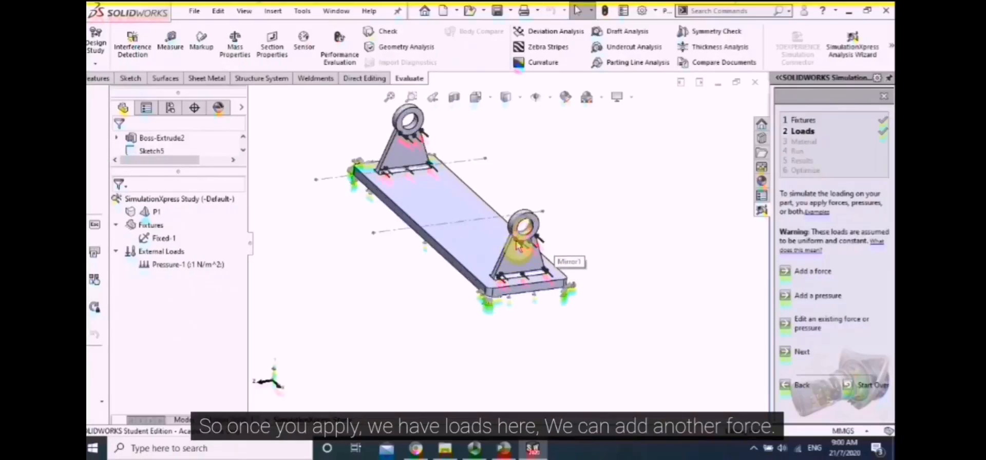
{"action": "left_click", "coordinate": [813, 272]}
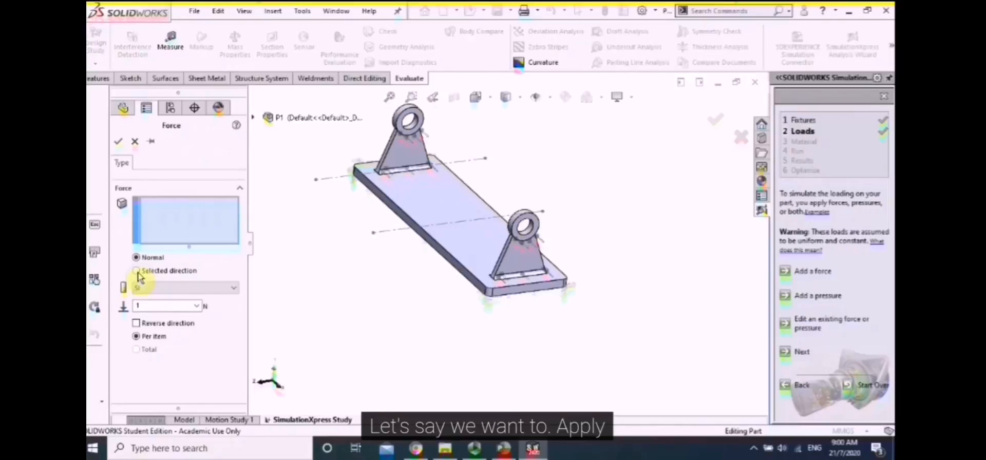
{"action": "left_click", "coordinate": [175, 287]}
{"action": "left_click", "coordinate": [169, 298]}
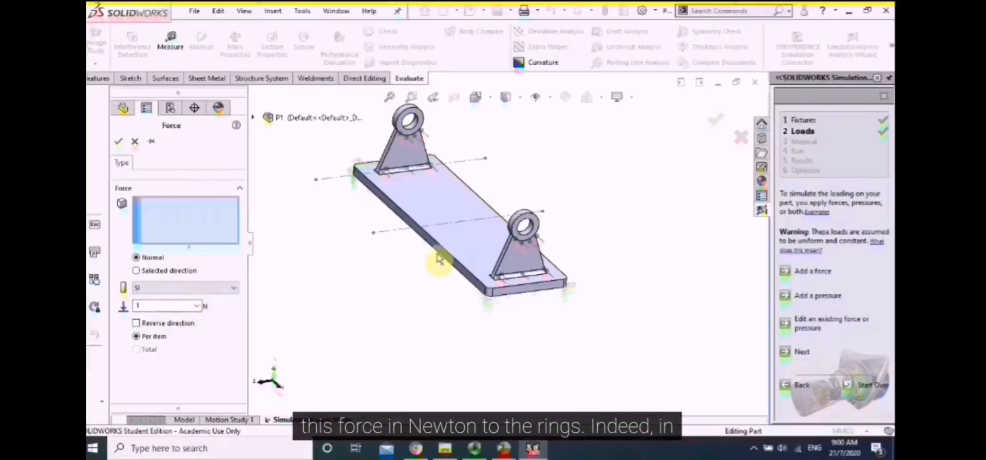
{"action": "scroll", "coordinate": [524, 225], "scroll_direction": "down", "scroll_amount": 3}
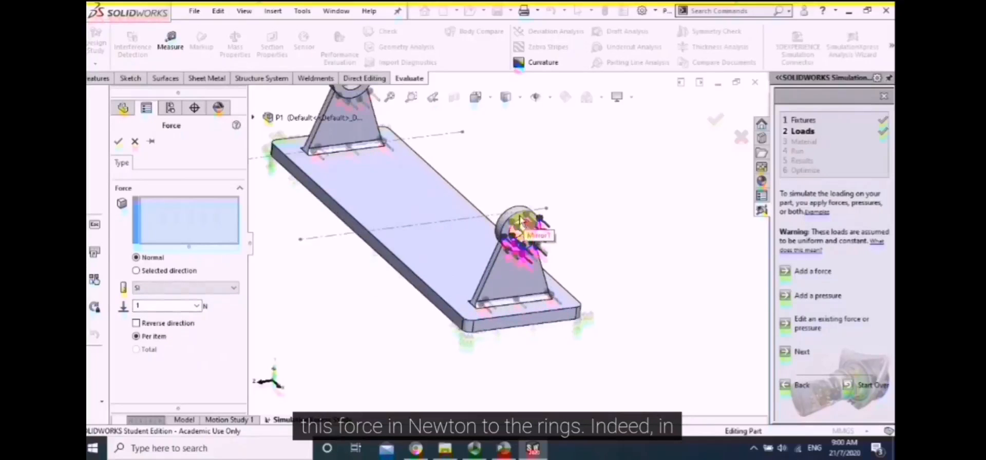
{"action": "left_click", "coordinate": [508, 213]}
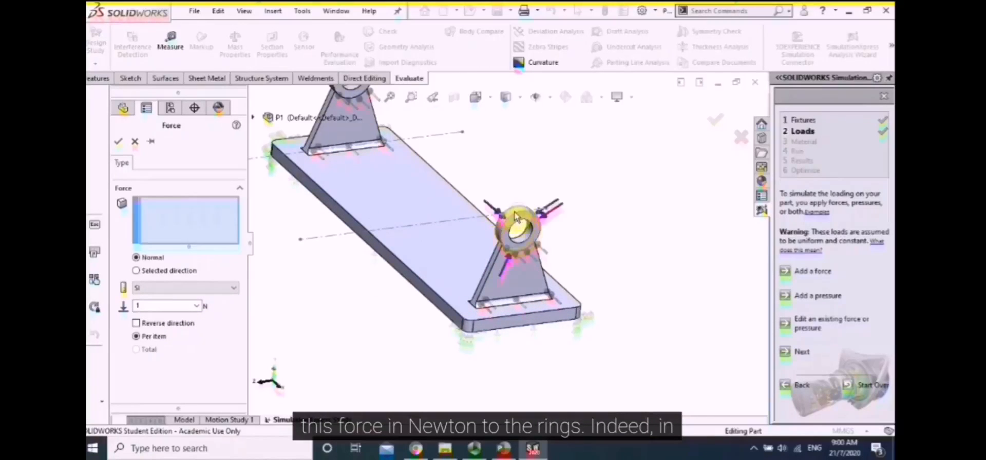
{"action": "scroll", "coordinate": [513, 220], "scroll_direction": "down", "scroll_amount": 3}
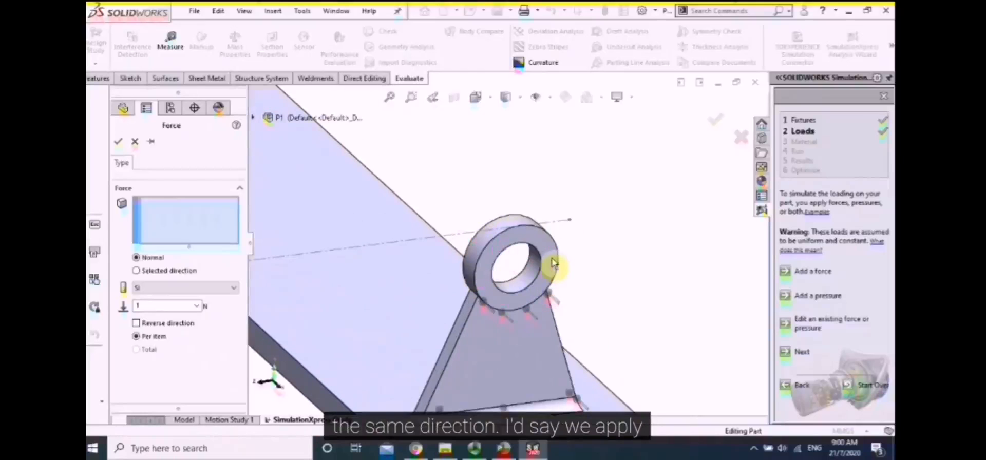
{"action": "left_click", "coordinate": [554, 264]}
{"action": "scroll", "coordinate": [609, 282], "scroll_direction": "up", "scroll_amount": 5}
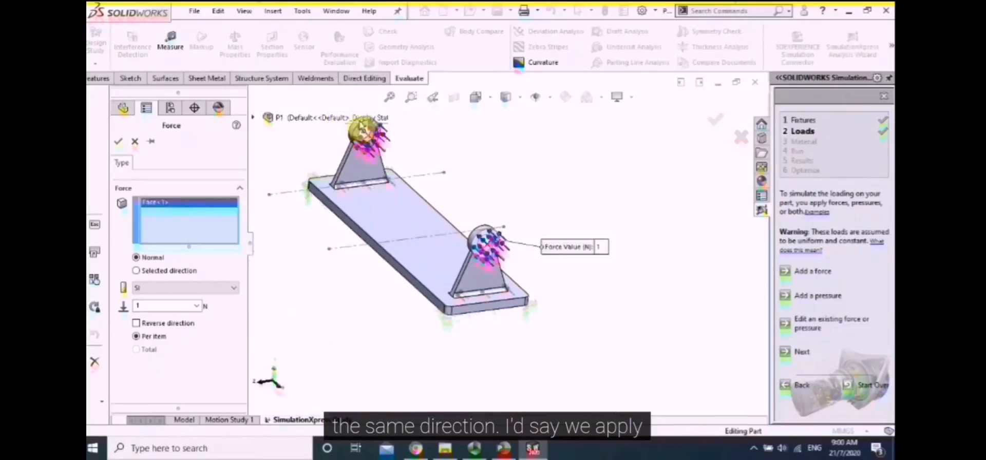
{"action": "left_click", "coordinate": [379, 137]}
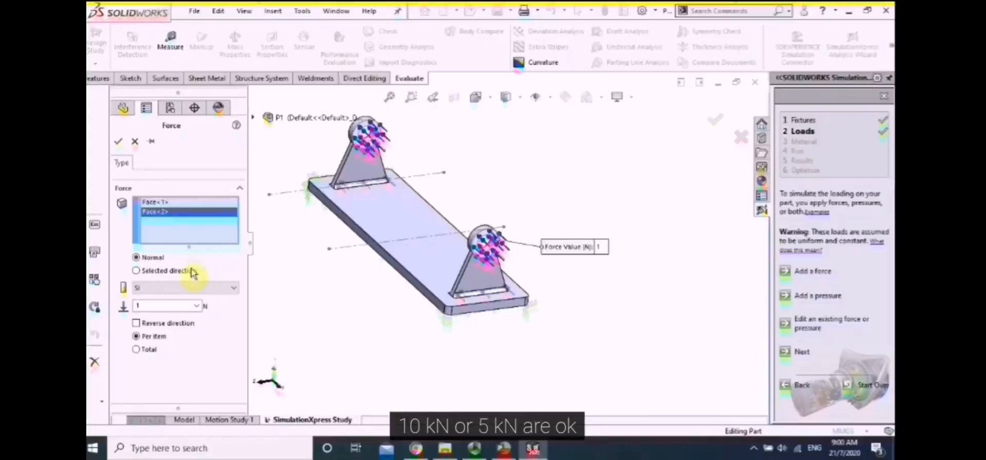
Try a force of 5 000 N per item on the two ring faces, and accept the force load at 1 N per item
{"action": "double_click", "coordinate": [171, 306]}
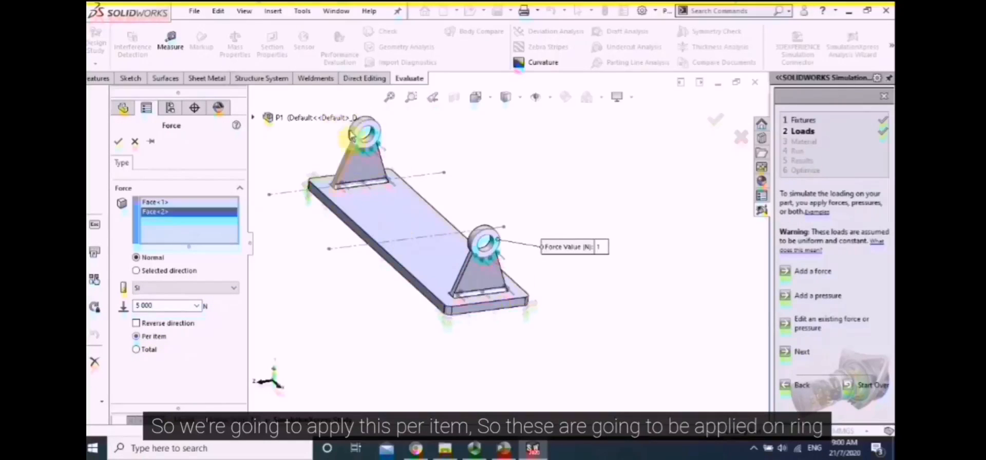
{"action": "left_click", "coordinate": [118, 141]}
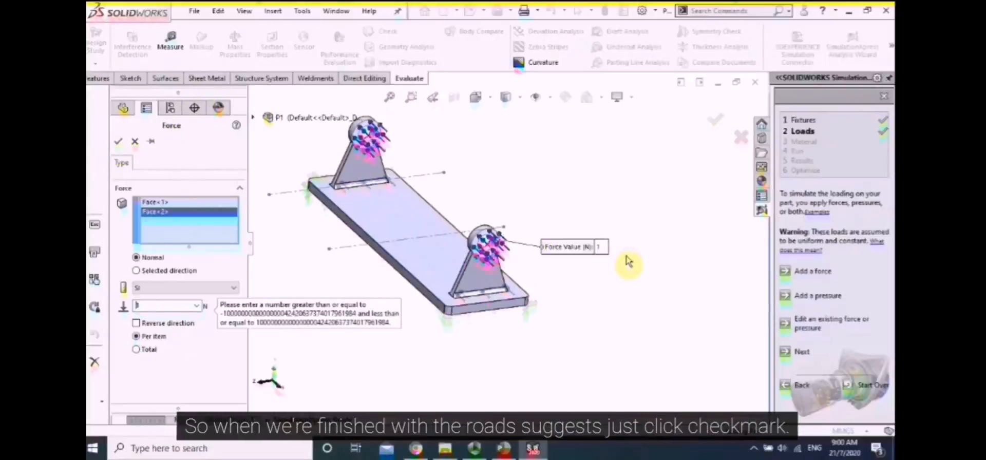
{"action": "left_click", "coordinate": [118, 145]}
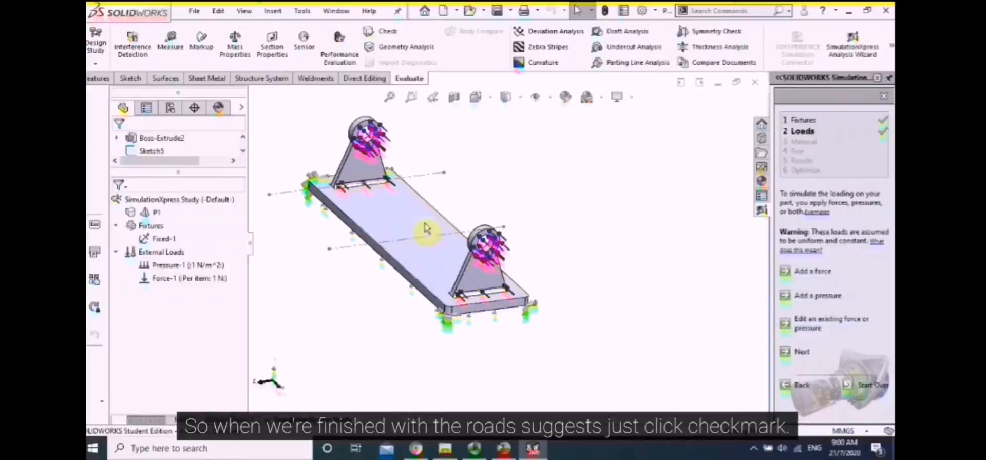
{"action": "scroll", "coordinate": [425, 229], "scroll_direction": "down", "scroll_amount": 3}
{"action": "left_click", "coordinate": [390, 96]}
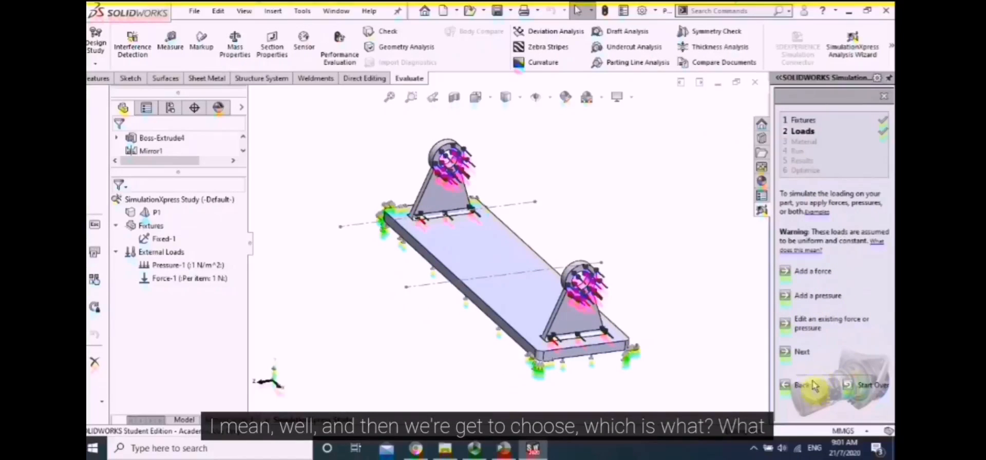
Proceed to the material stage and assign AISI 1020 Steel, Cold Rolled from the SOLIDWORKS Materials steel library to the part
{"action": "left_click", "coordinate": [801, 354]}
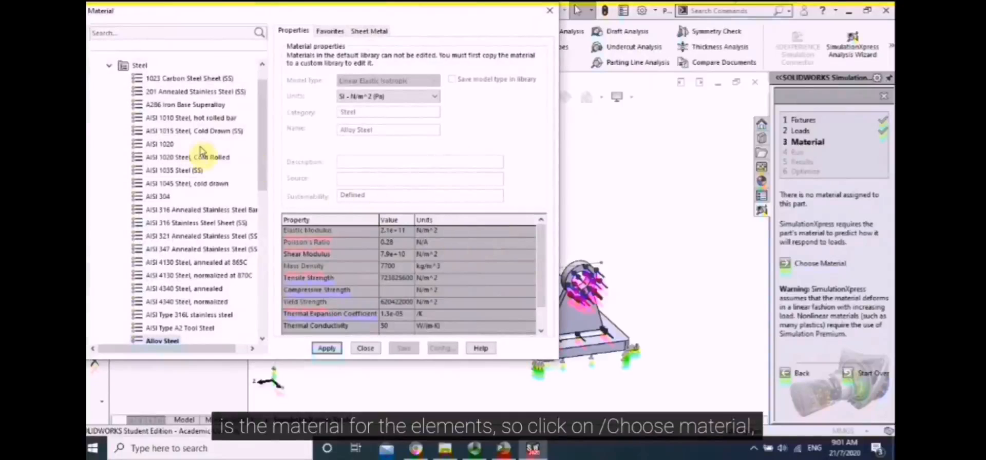
{"action": "left_click", "coordinate": [109, 65]}
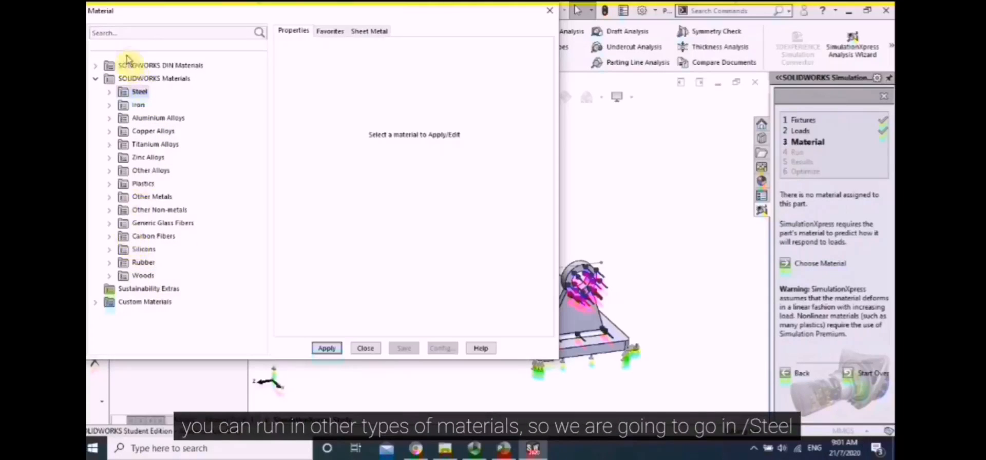
{"action": "left_click", "coordinate": [109, 92]}
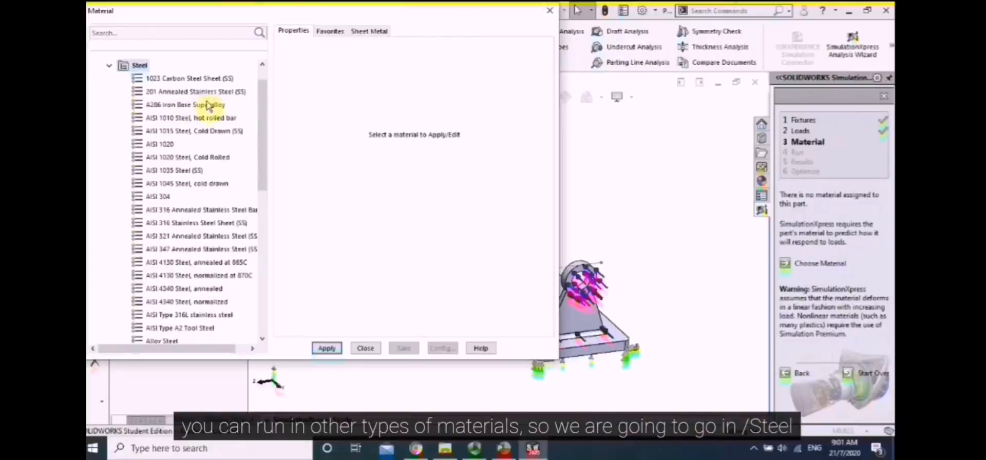
{"action": "scroll", "coordinate": [210, 226], "scroll_direction": "down", "scroll_amount": 5}
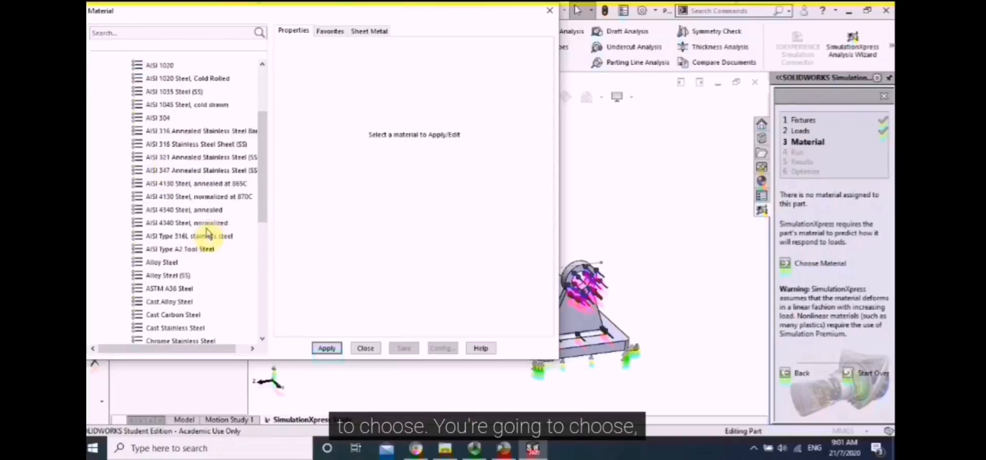
{"action": "scroll", "coordinate": [206, 233], "scroll_direction": "down", "scroll_amount": 2}
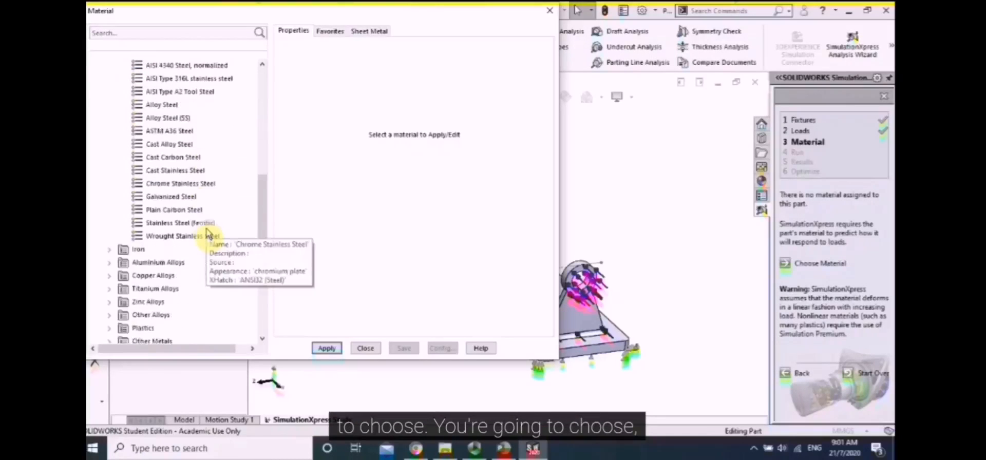
{"action": "scroll", "coordinate": [206, 233], "scroll_direction": "up", "scroll_amount": 8}
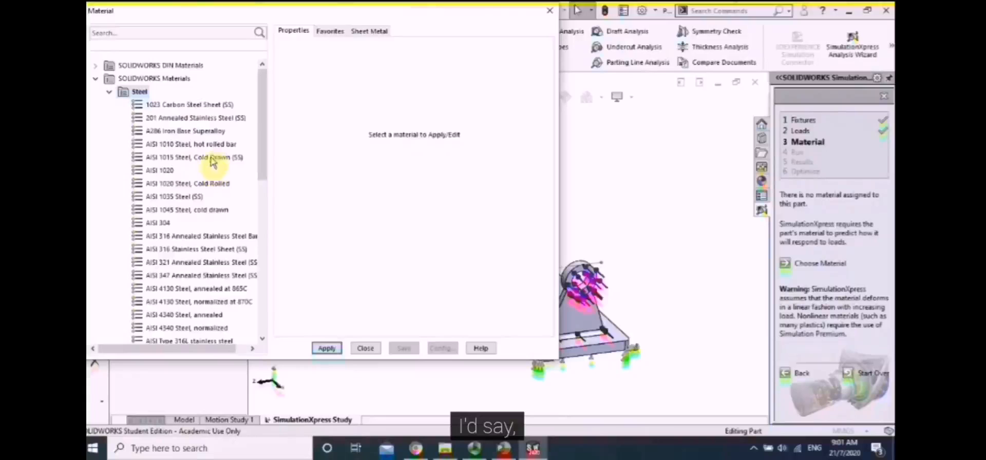
{"action": "left_click", "coordinate": [224, 185]}
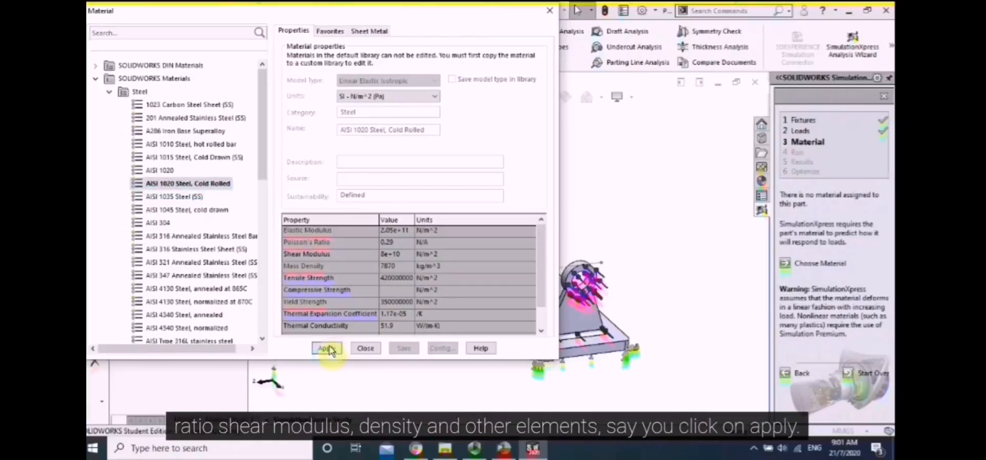
{"action": "left_click", "coordinate": [327, 348]}
{"action": "left_click", "coordinate": [364, 349]}
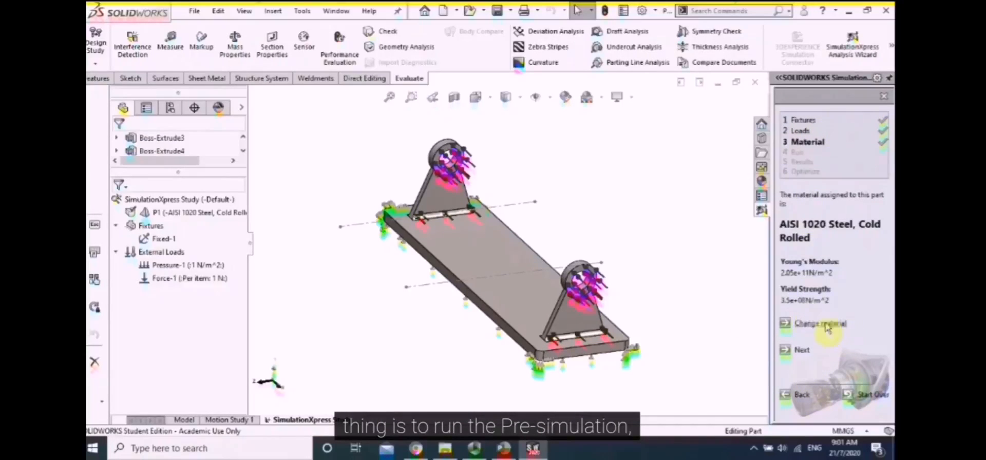
Run the simulation with the default settings, stop the deformation animation, and continue to the results stage
{"action": "left_click", "coordinate": [802, 351]}
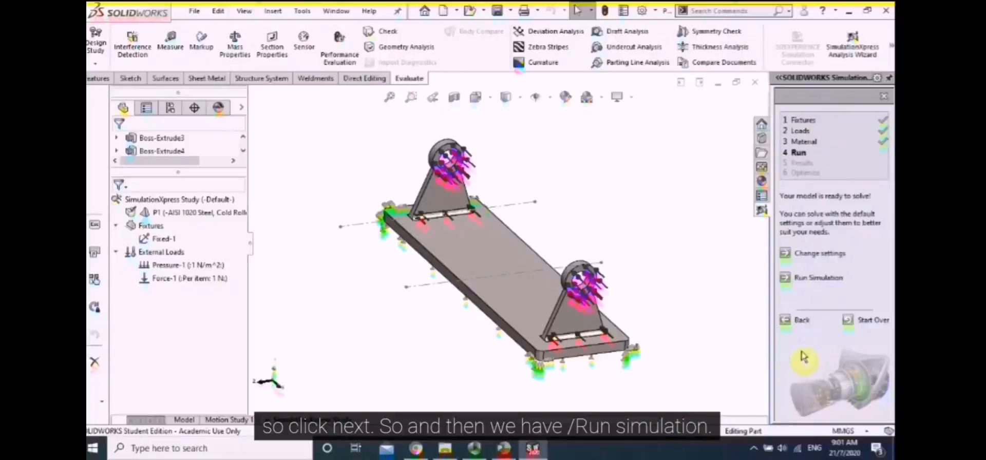
{"action": "left_click", "coordinate": [818, 280]}
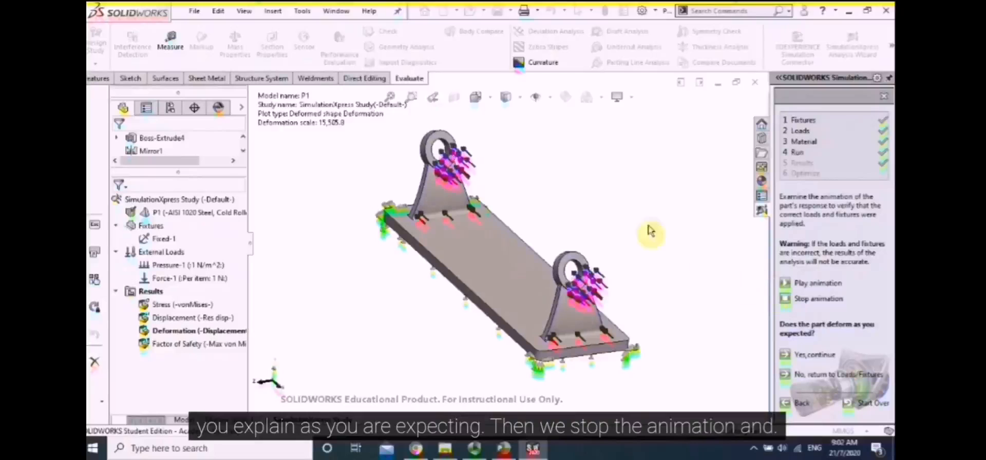
{"action": "left_click", "coordinate": [791, 303]}
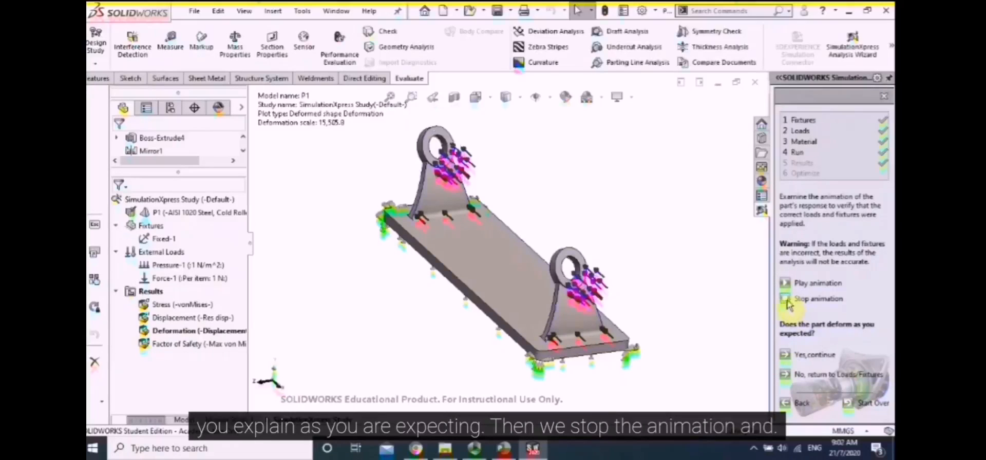
{"action": "left_click", "coordinate": [817, 356]}
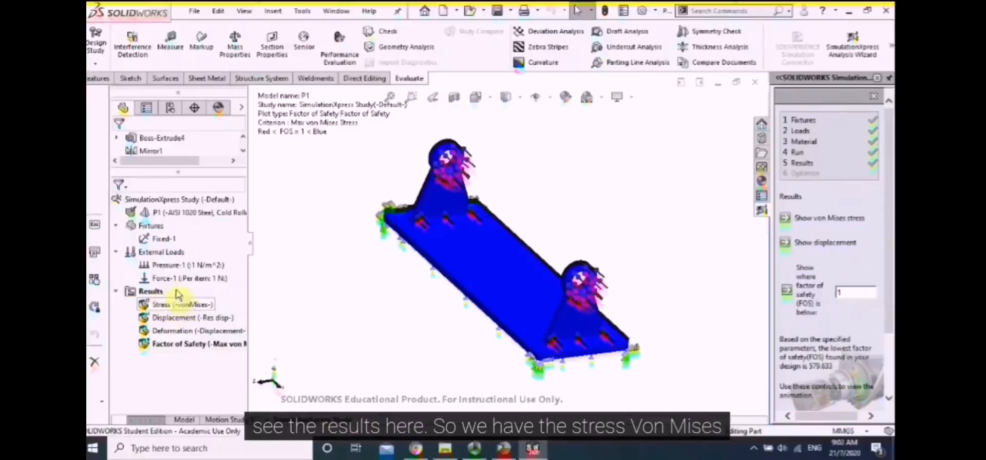
Show the von Mises stress plot and examine the stress distribution on both bracket supports from a lower side angle
{"action": "left_click", "coordinate": [163, 306]}
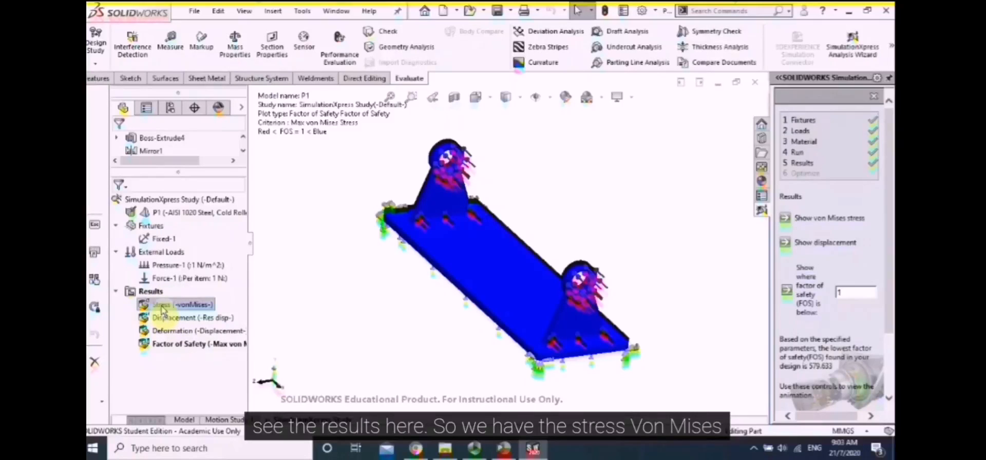
{"action": "double_click", "coordinate": [165, 307]}
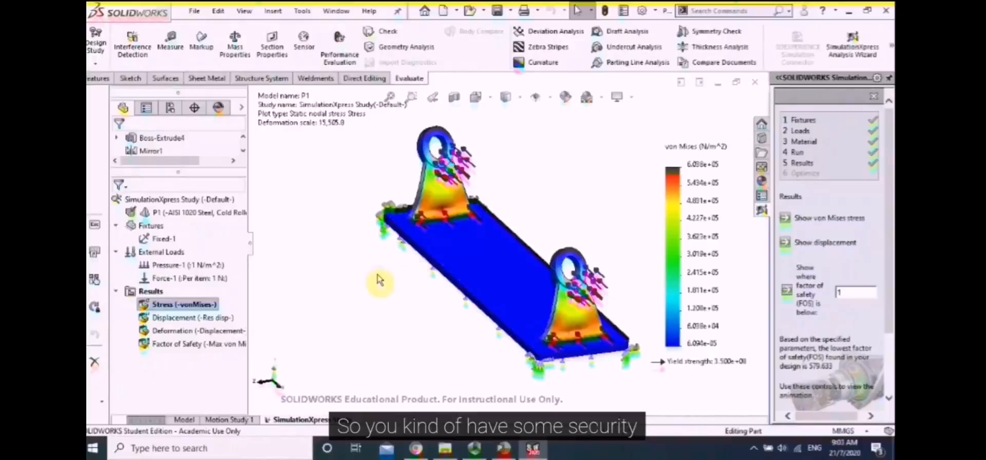
{"action": "middle_click_drag", "start_coordinate": [379, 279], "coordinate": [410, 340]}
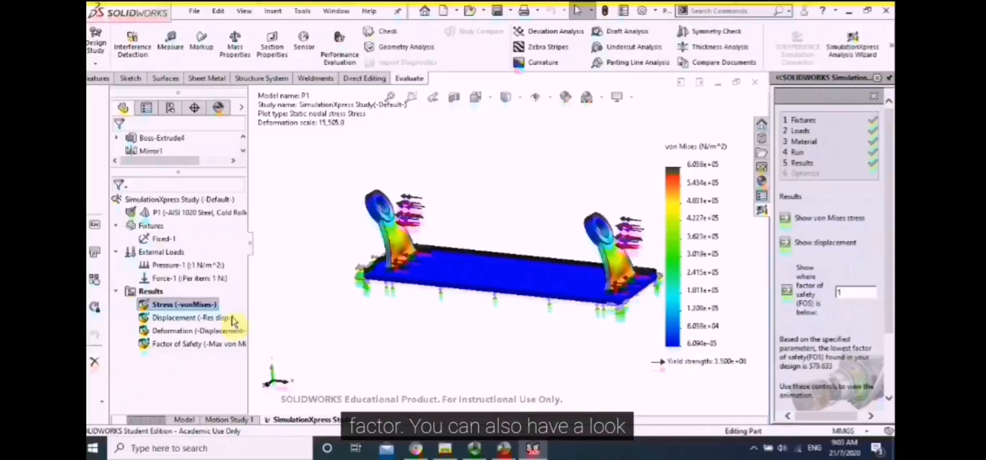
Show the resultant displacement plot to examine the ring edges, followed by the deformation plot
{"action": "left_click", "coordinate": [183, 322]}
{"action": "double_click", "coordinate": [183, 322]}
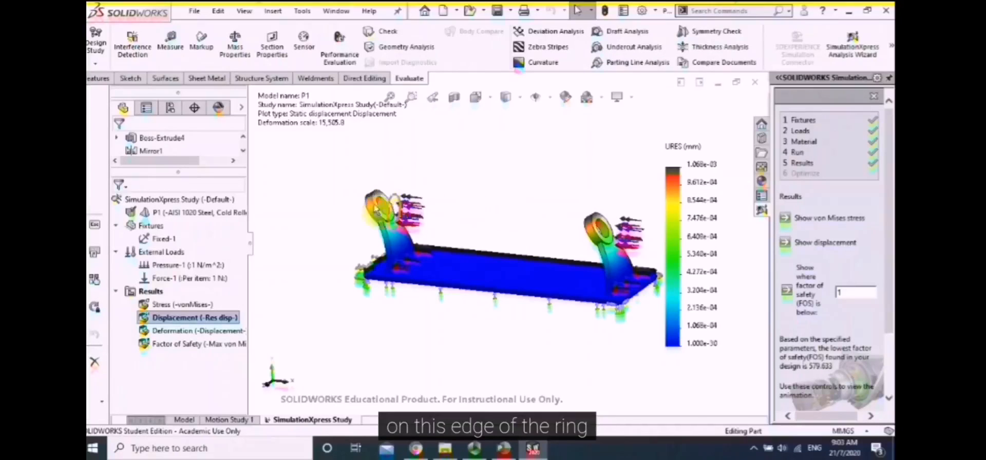
{"action": "double_click", "coordinate": [180, 331]}
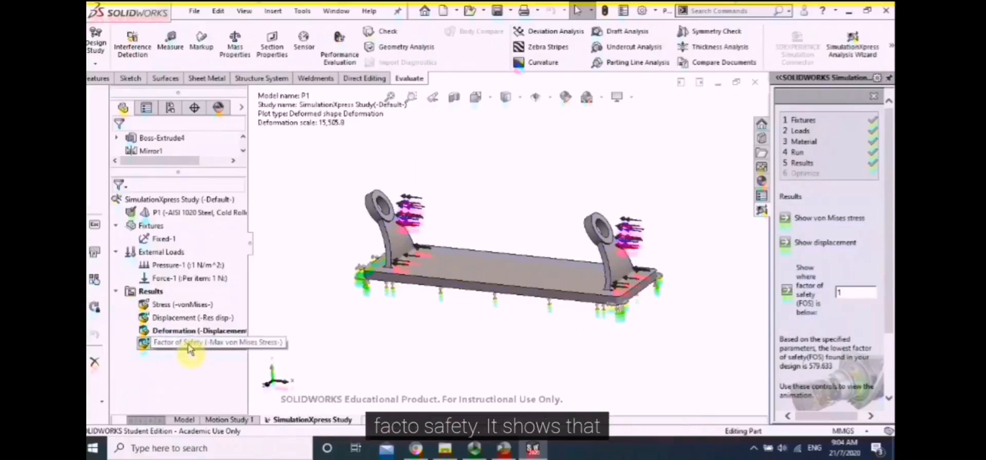
Show the factor of safety plot and examine it across the plate and both supports
{"action": "double_click", "coordinate": [223, 344]}
{"action": "scroll", "coordinate": [399, 231], "scroll_direction": "down", "scroll_amount": 3}
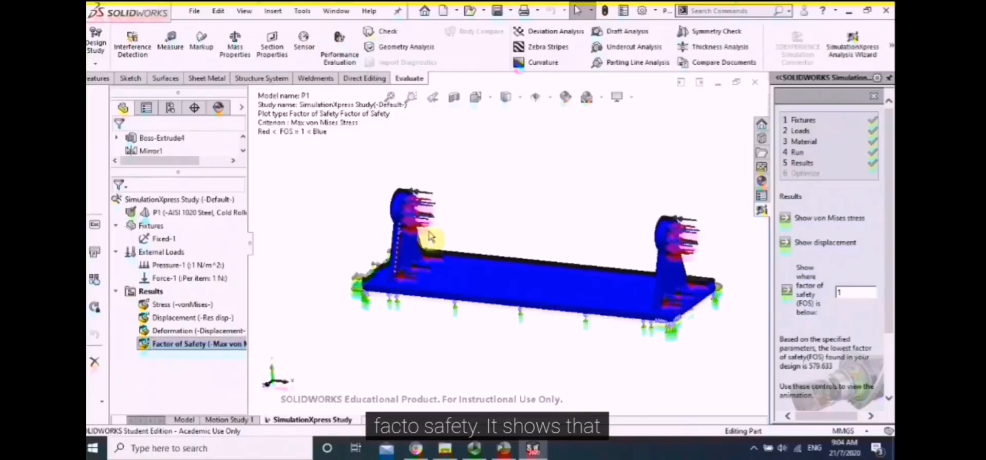
{"action": "scroll", "coordinate": [529, 241], "scroll_direction": "up", "scroll_amount": 2}
{"action": "scroll", "coordinate": [656, 272], "scroll_direction": "down", "scroll_amount": 1}
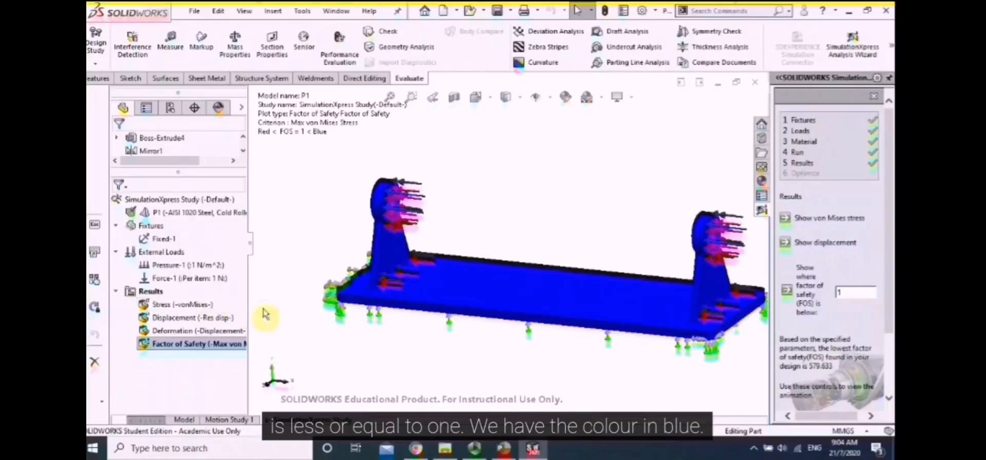
{"action": "left_click", "coordinate": [116, 292]}
{"action": "left_click", "coordinate": [116, 291]}
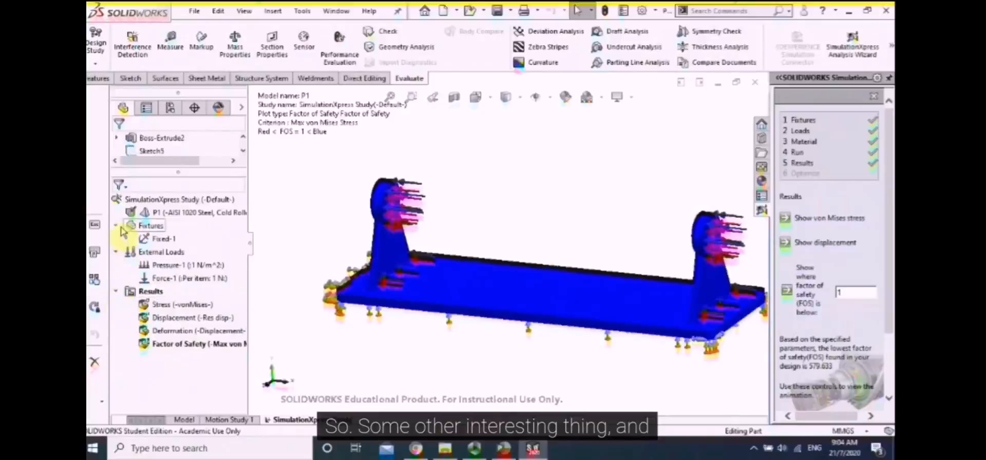
Show the mesh of part P1 and inspect its elements closely on the base plate and bracket supports
{"action": "right_click", "coordinate": [185, 217]}
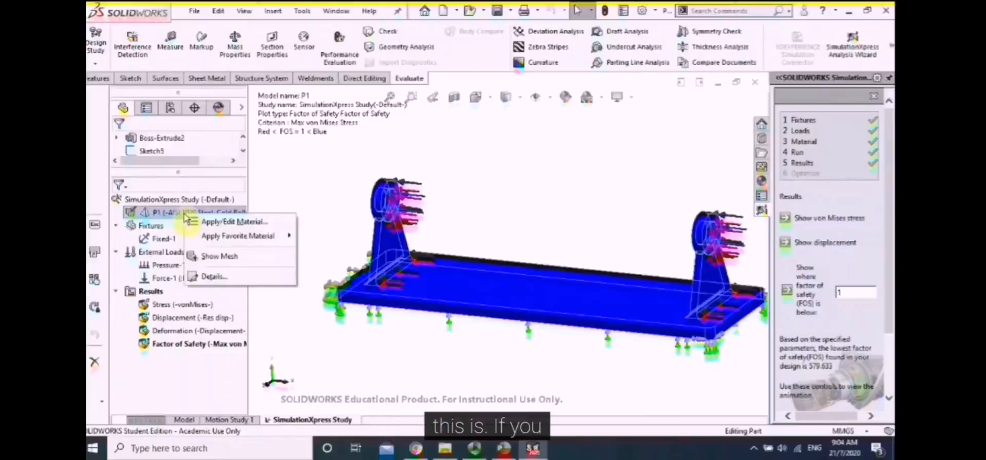
{"action": "left_click", "coordinate": [219, 256]}
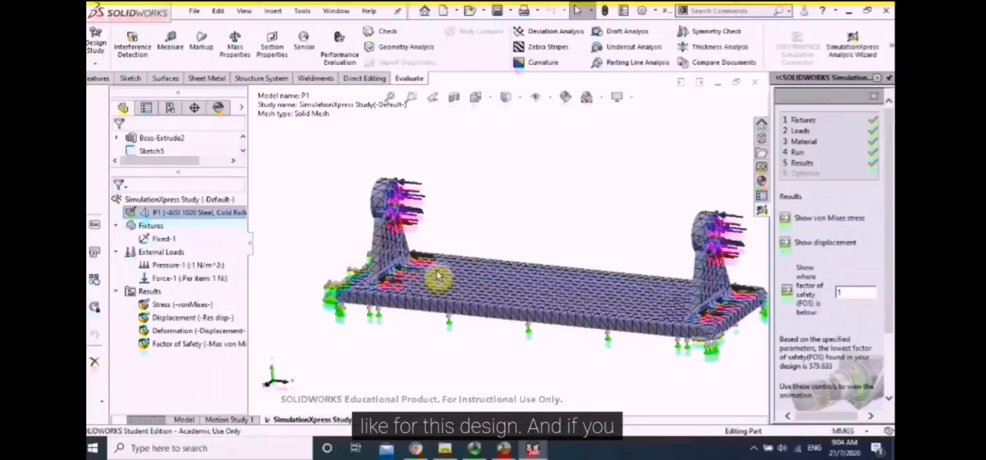
{"action": "scroll", "coordinate": [437, 276], "scroll_direction": "down", "scroll_amount": 4}
{"action": "scroll", "coordinate": [437, 276], "scroll_direction": "up", "scroll_amount": 4}
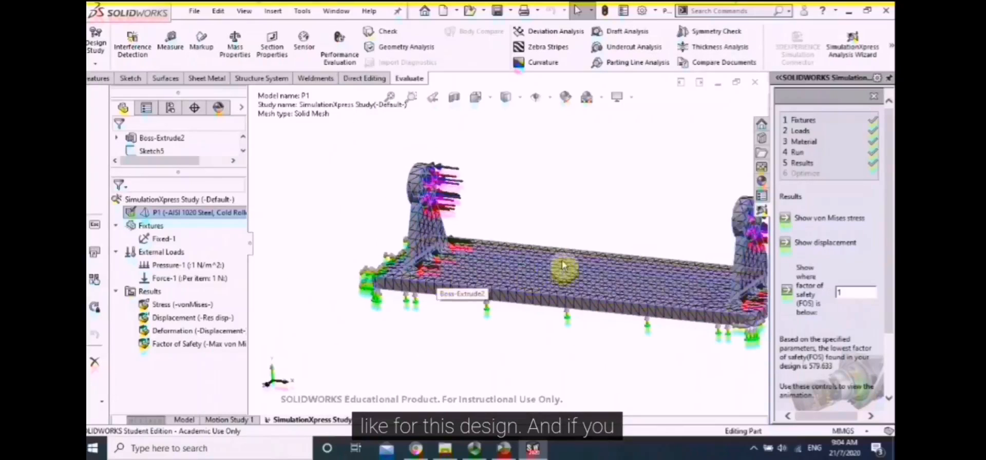
{"action": "scroll", "coordinate": [567, 268], "scroll_direction": "up", "scroll_amount": 2}
{"action": "right_click", "coordinate": [162, 215]}
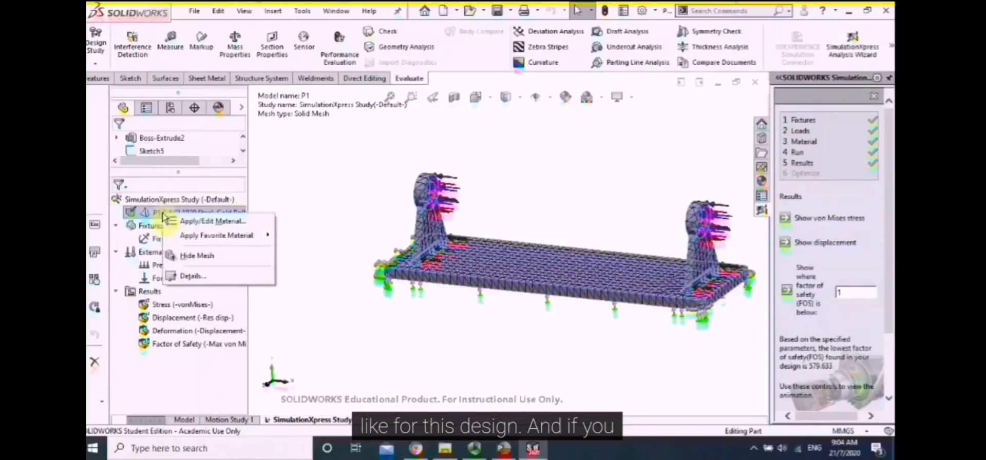
{"action": "mouse_move", "coordinate": [212, 241]}
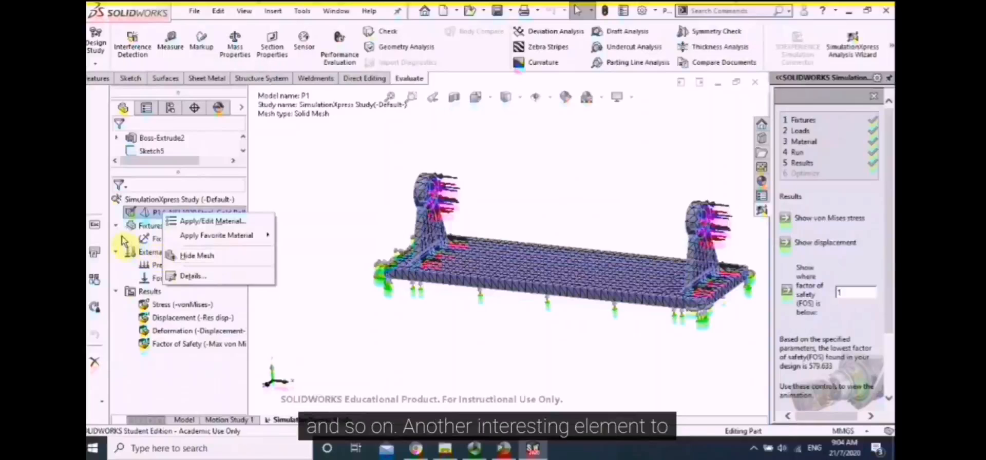
{"action": "left_click", "coordinate": [344, 312]}
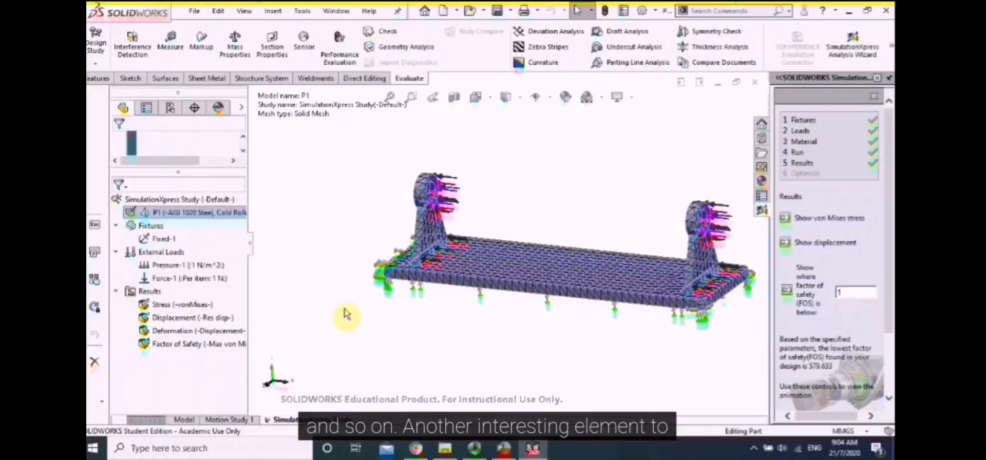
{"action": "scroll", "coordinate": [439, 279], "scroll_direction": "down", "scroll_amount": 1}
{"action": "scroll", "coordinate": [439, 279], "scroll_direction": "up", "scroll_amount": 1}
{"action": "scroll", "coordinate": [439, 280], "scroll_direction": "down", "scroll_amount": 2}
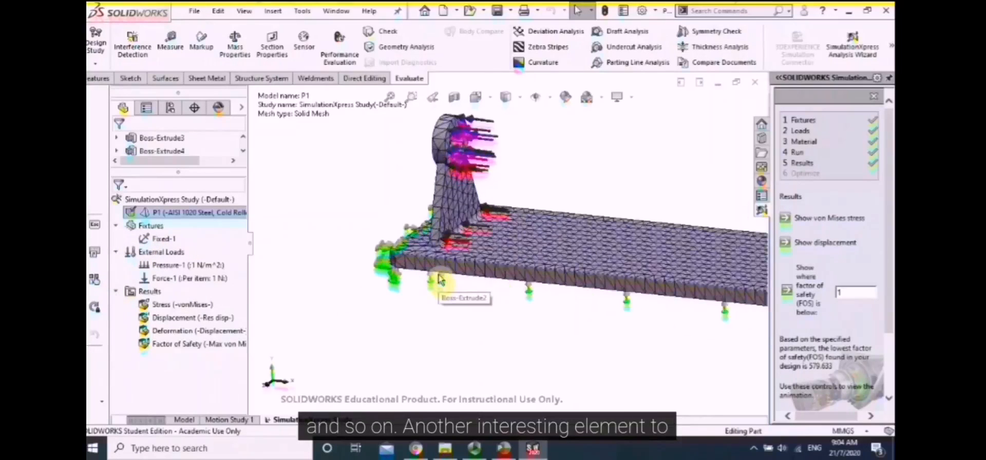
{"action": "scroll", "coordinate": [439, 280], "scroll_direction": "up", "scroll_amount": 4}
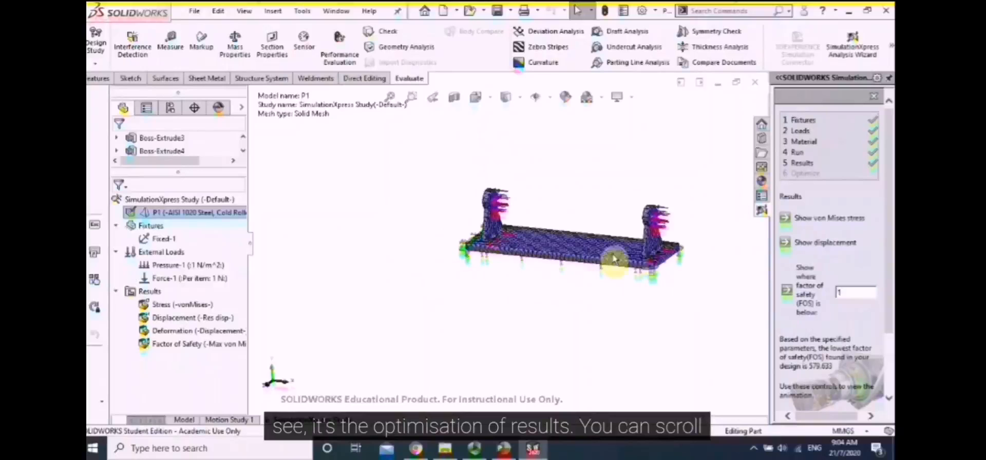
{"action": "scroll", "coordinate": [649, 259], "scroll_direction": "down", "scroll_amount": 2}
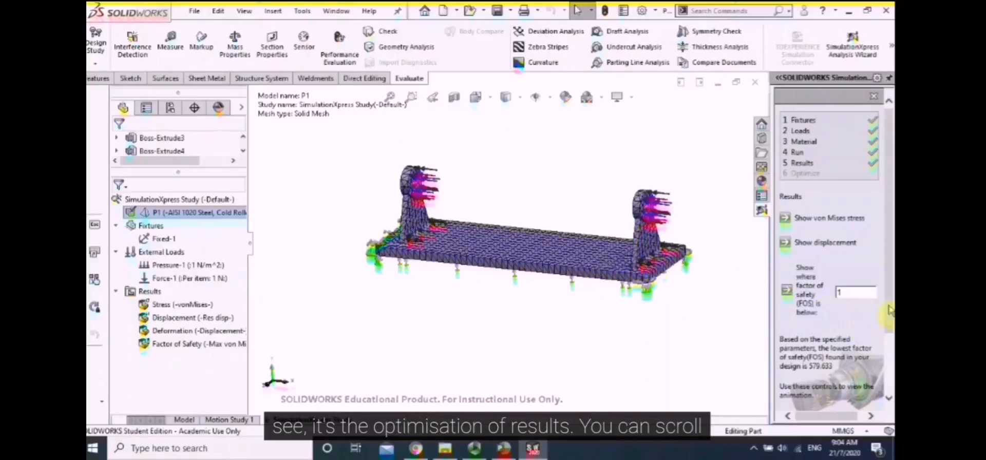
Finish viewing the results and proceed to the report options
{"action": "scroll", "coordinate": [884, 344], "scroll_direction": "down", "scroll_amount": 3}
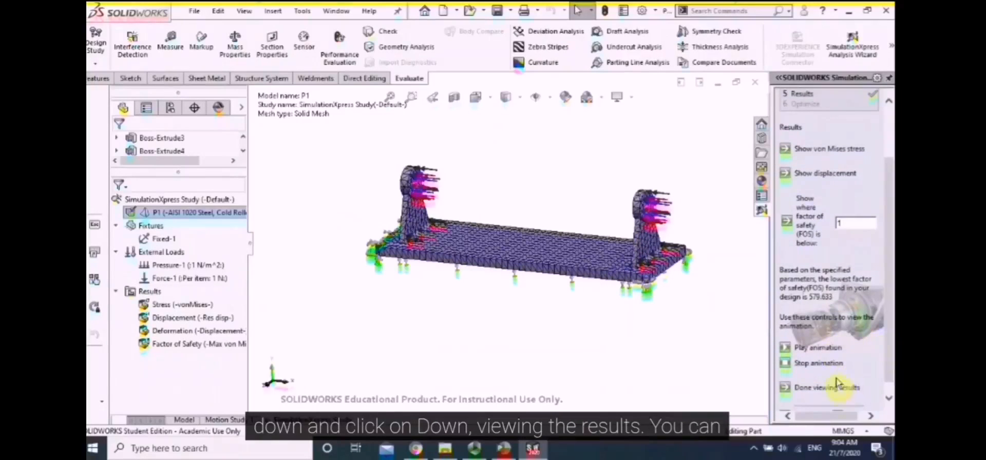
{"action": "scroll", "coordinate": [842, 375], "scroll_direction": "down", "scroll_amount": 1}
{"action": "left_click", "coordinate": [830, 375]}
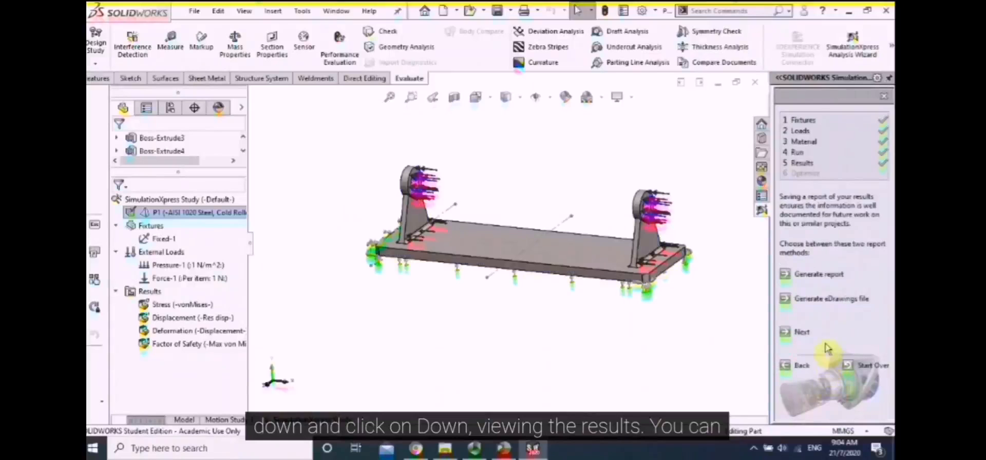